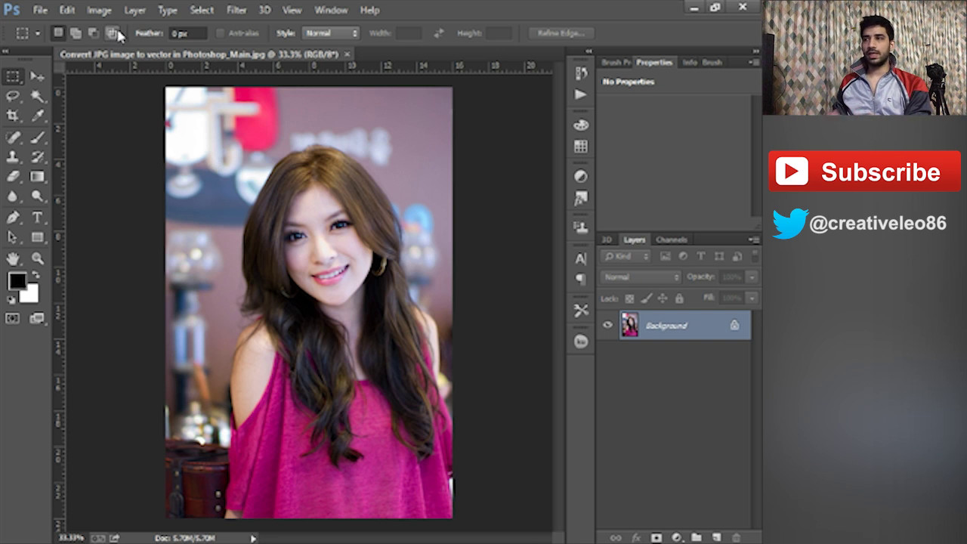
- Duplicate the Background photo onto a new Layer 1 with Ctrl+J
{"action": "left_click", "coordinate": [75, 34]}
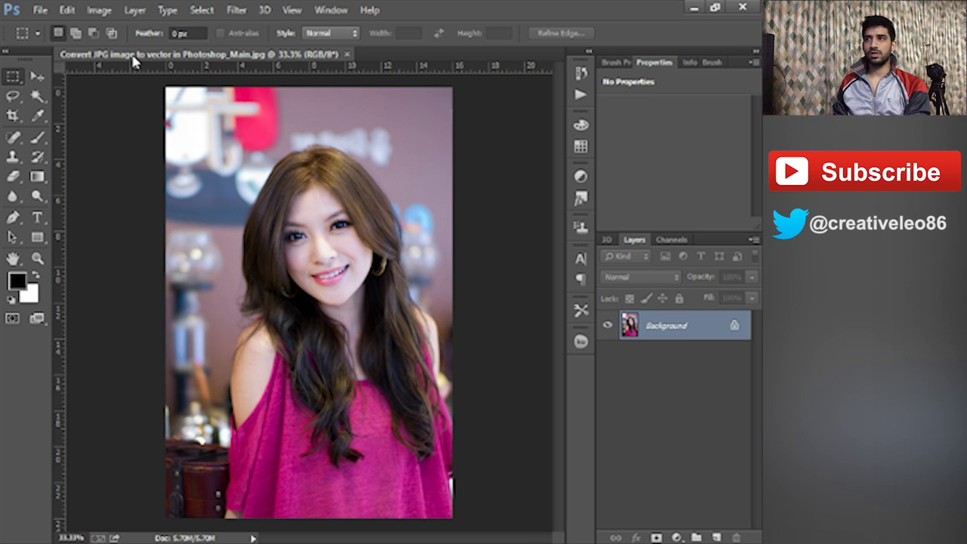
{"action": "left_click", "coordinate": [41, 10]}
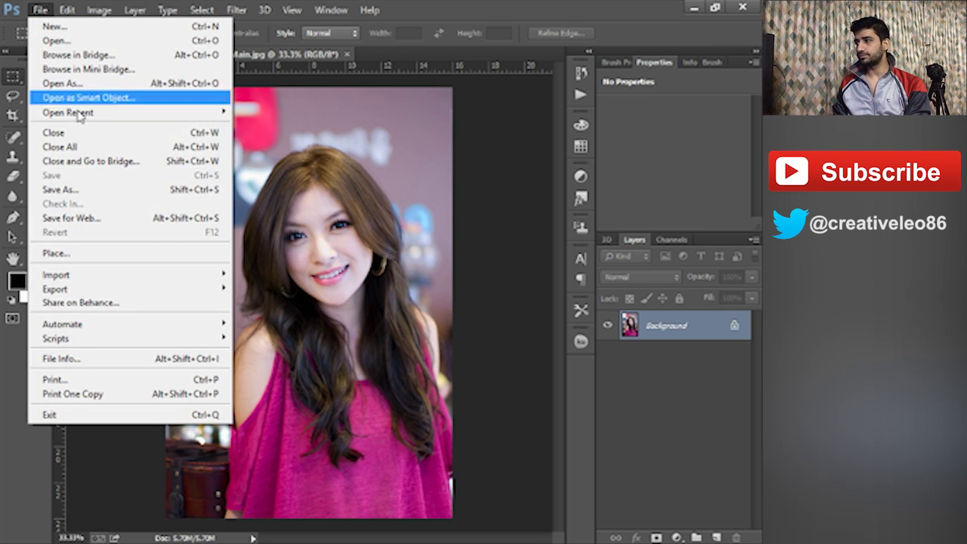
{"action": "left_click", "coordinate": [659, 326]}
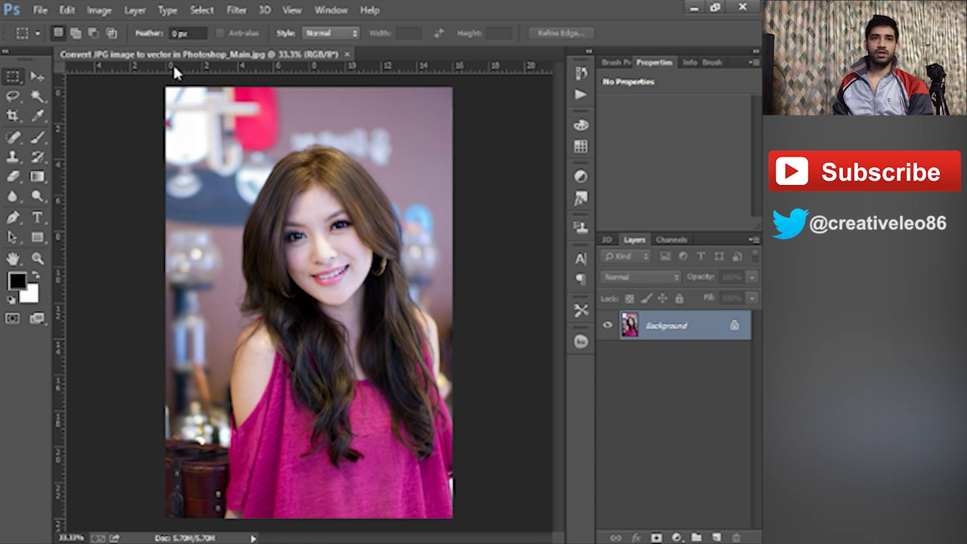
{"action": "left_click", "coordinate": [108, 13]}
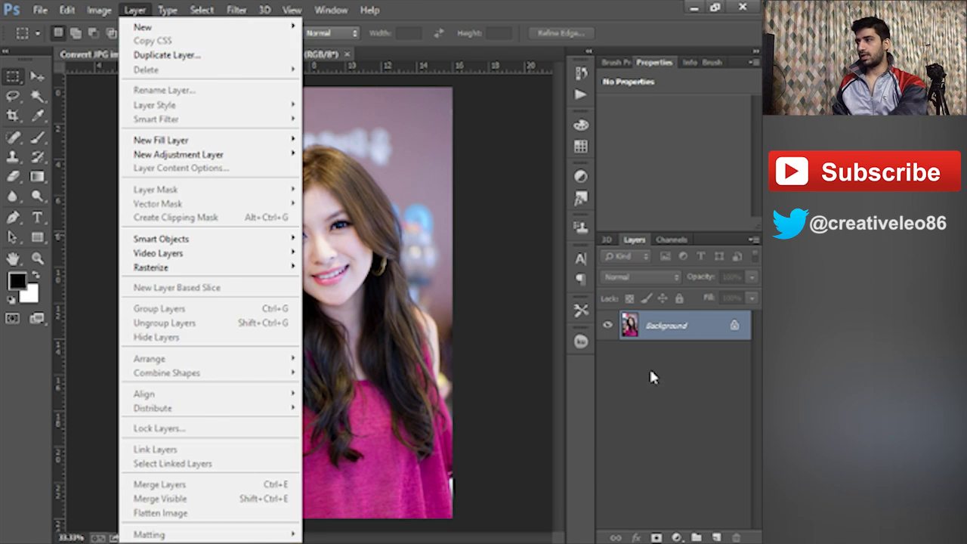
{"action": "left_click", "coordinate": [650, 339]}
{"action": "key", "text": "ctrl+j"}
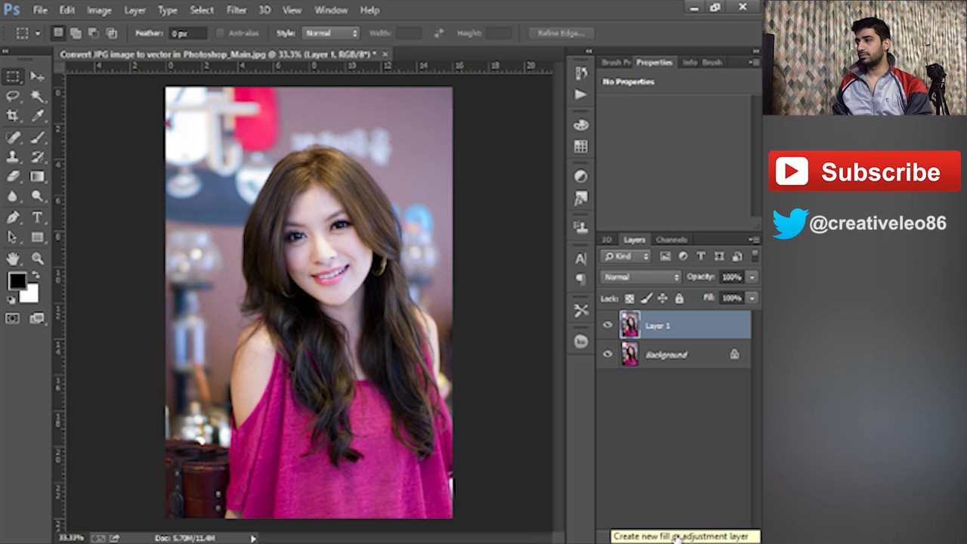
- Reselect Layer 1 and bring up the new fill or adjustment layer list
{"action": "left_click", "coordinate": [671, 522]}
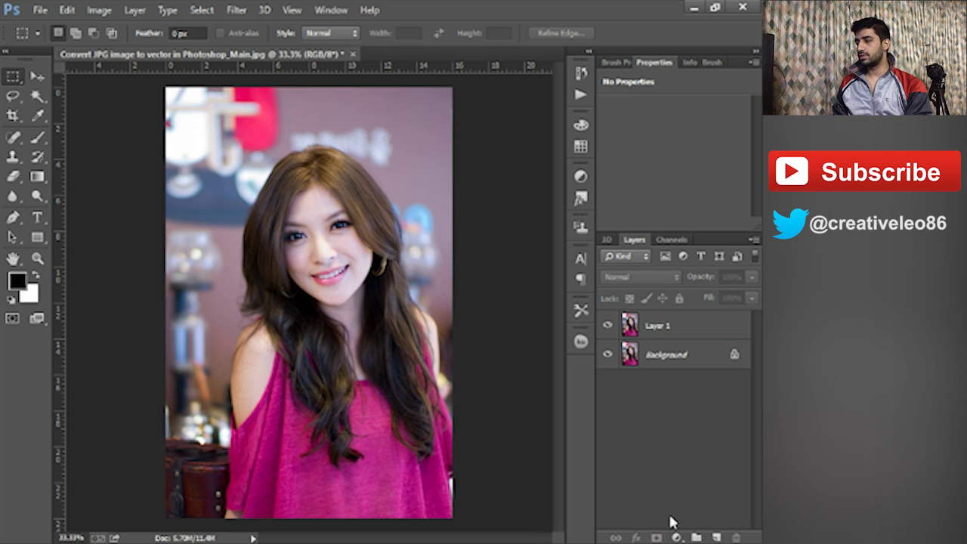
{"action": "left_click", "coordinate": [661, 336]}
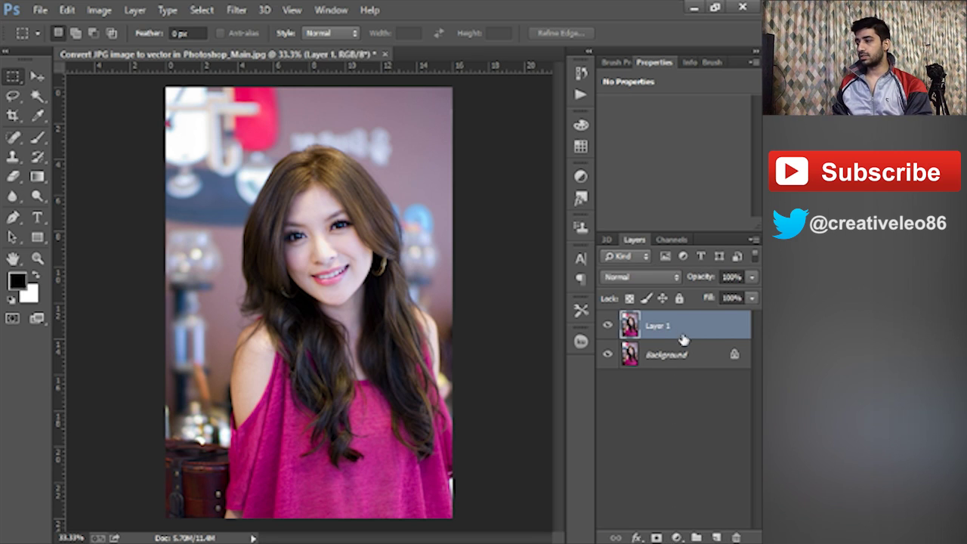
{"action": "left_click", "coordinate": [678, 537]}
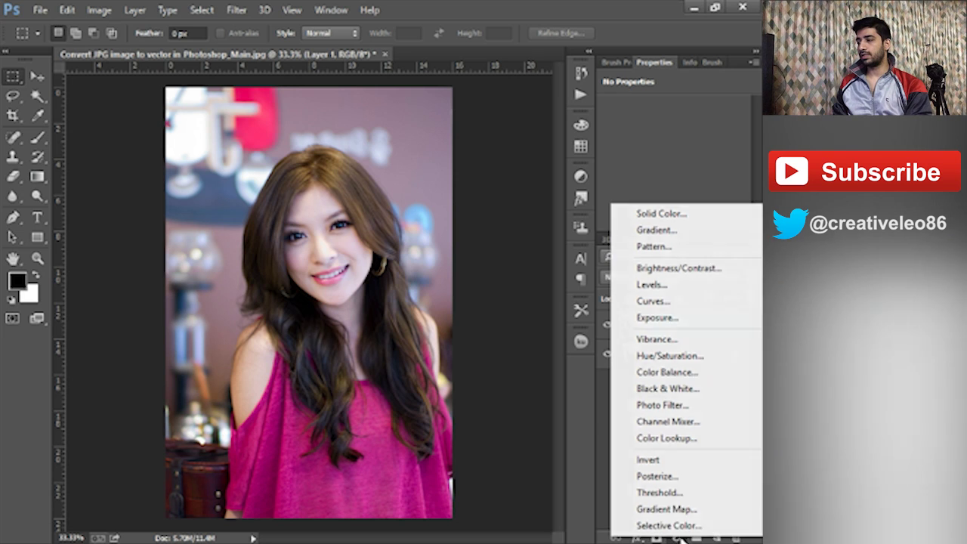
- Add a Threshold 1 adjustment at level 122 and Magic Wand-select every black area non-contiguously
{"action": "left_click", "coordinate": [660, 494]}
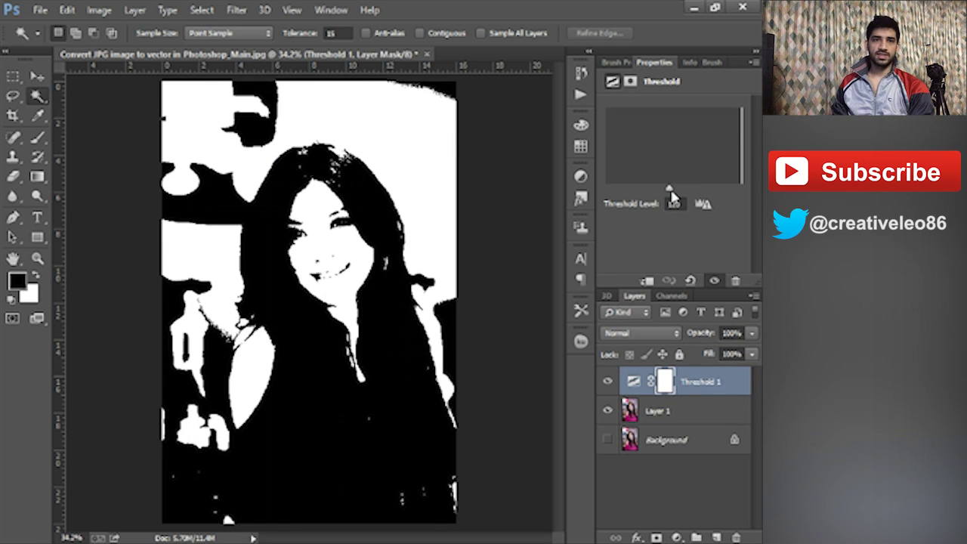
{"action": "left_click_drag", "start_coordinate": [669, 189], "coordinate": [670, 191]}
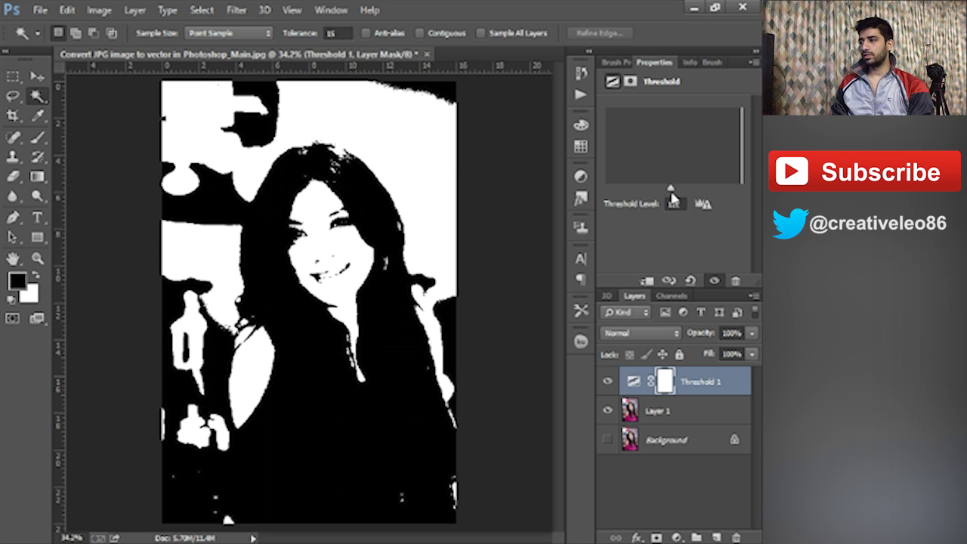
{"action": "left_click", "coordinate": [669, 204]}
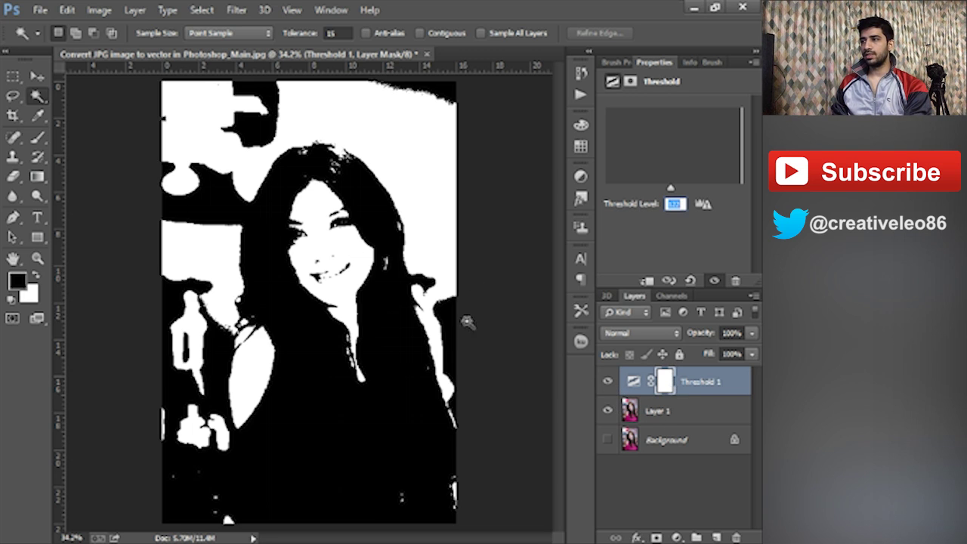
{"action": "left_click", "coordinate": [380, 211]}
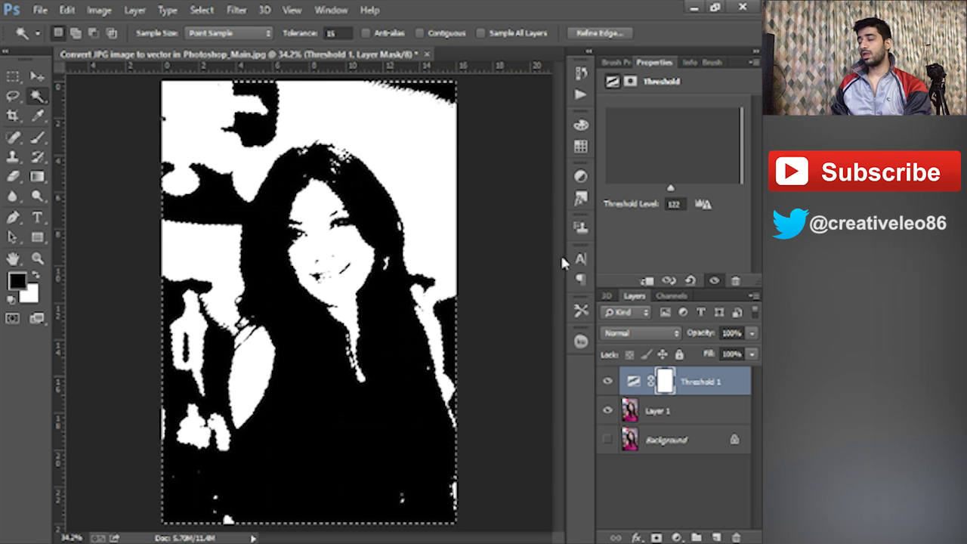
- Create an empty Layer 2 and hide the Threshold 1 and Layer 1 layers
{"action": "left_click", "coordinate": [607, 411]}
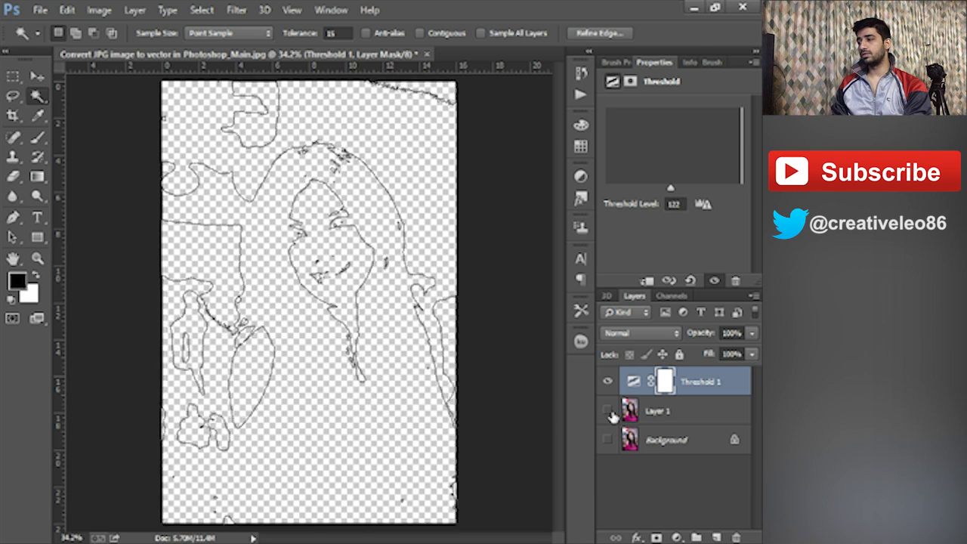
{"action": "left_click", "coordinate": [608, 410]}
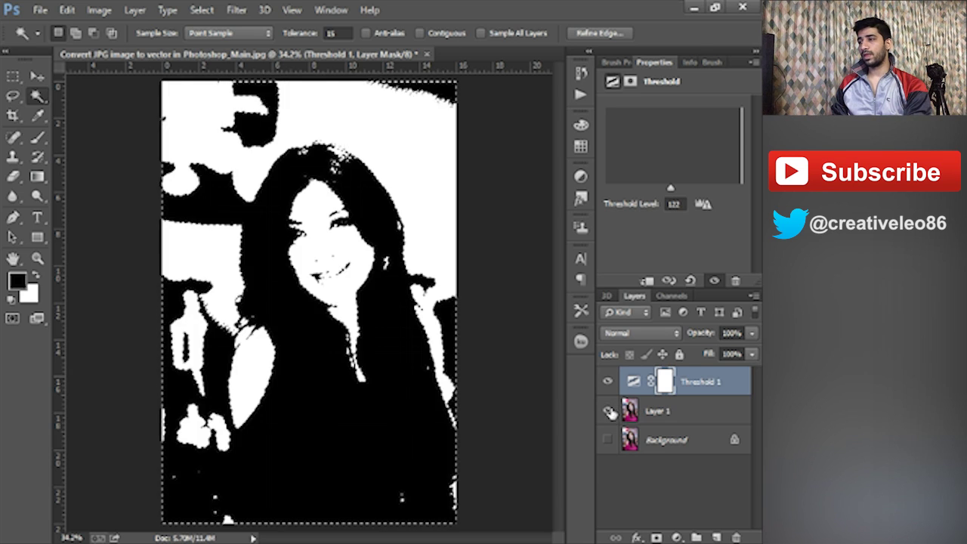
{"action": "left_click", "coordinate": [716, 537]}
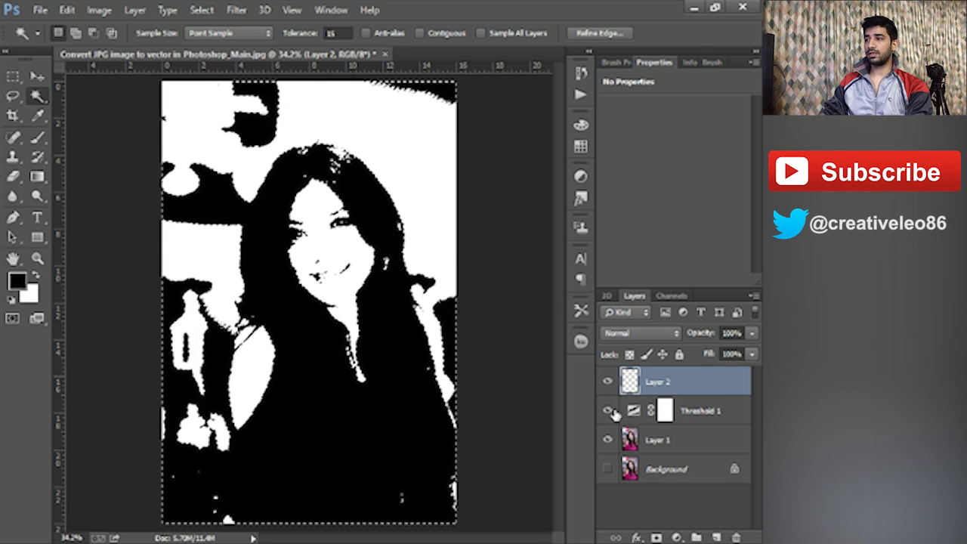
{"action": "left_click_drag", "start_coordinate": [608, 411], "coordinate": [607, 439]}
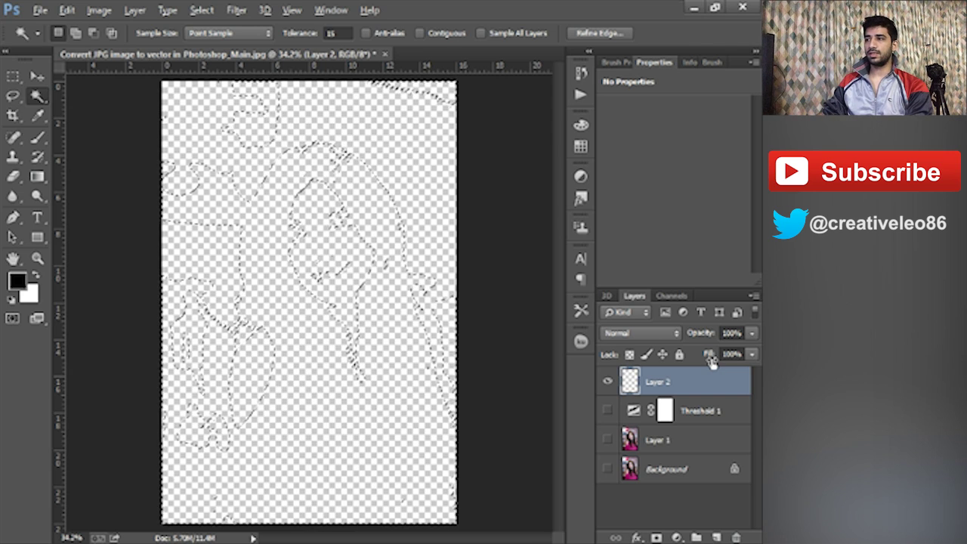
- Fill the selection with black on Layer 2, deselect, and check the edges zoomed in
{"action": "key", "text": "alt"}
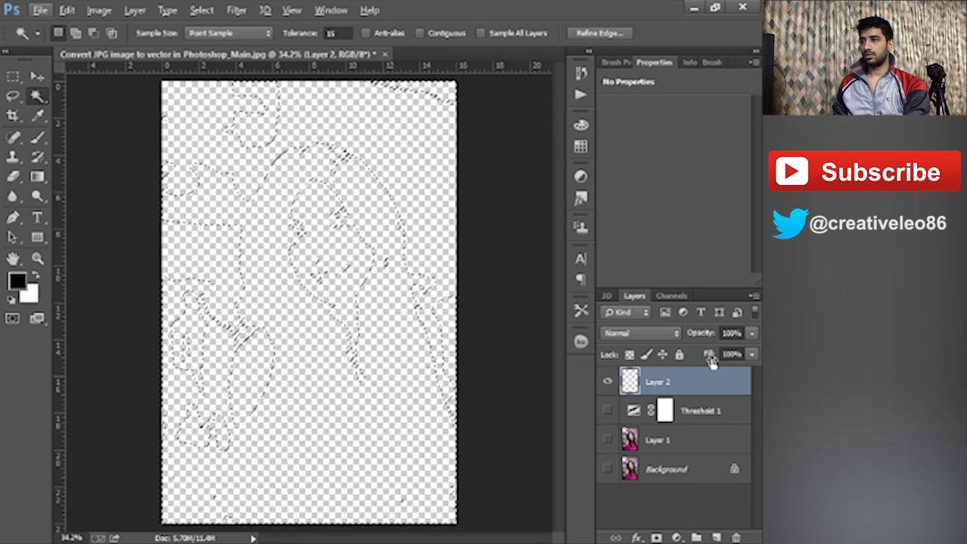
{"action": "key", "text": "alt+BackSpace"}
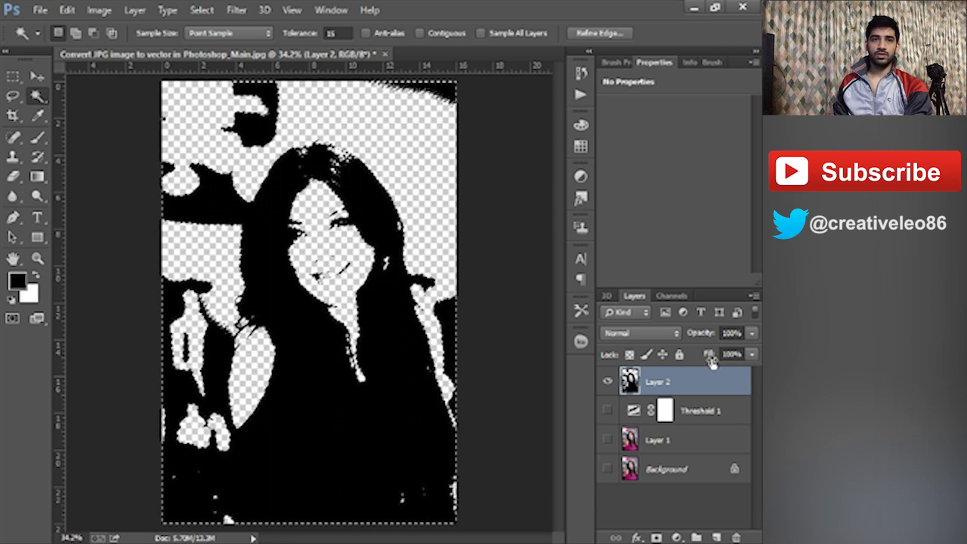
{"action": "key", "text": "ctrl+d"}
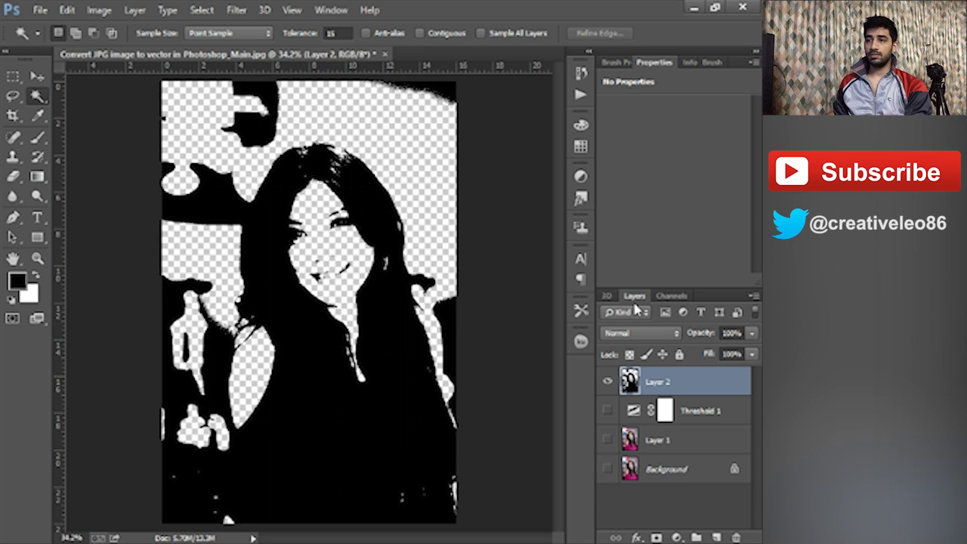
{"action": "key", "text": "alt"}
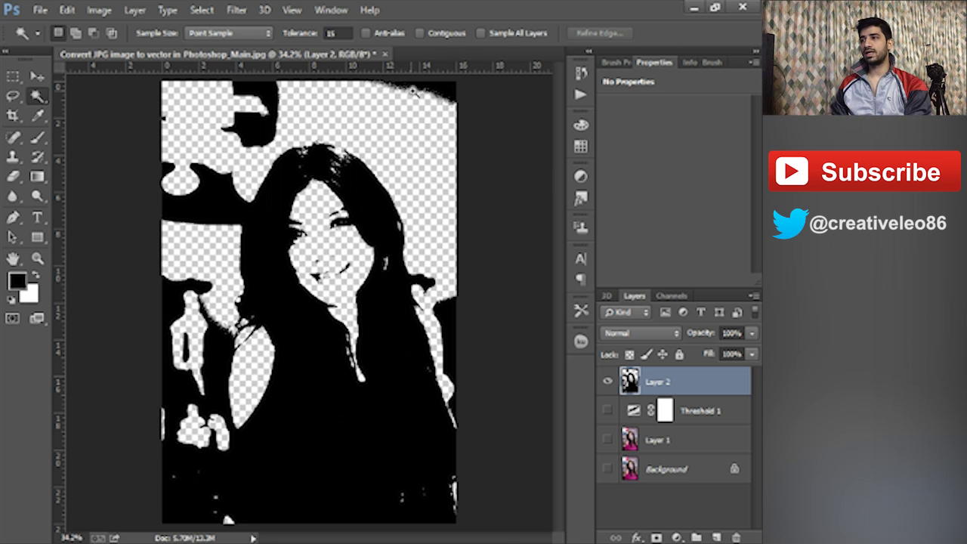
{"action": "left_click_drag", "start_coordinate": [397, 110], "coordinate": [470, 154]}
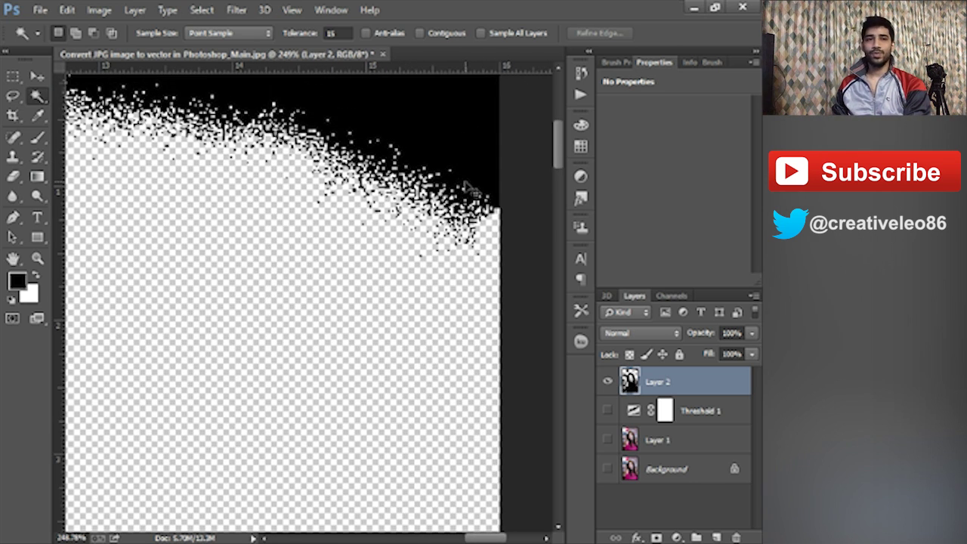
{"action": "key", "text": "ctrl+0"}
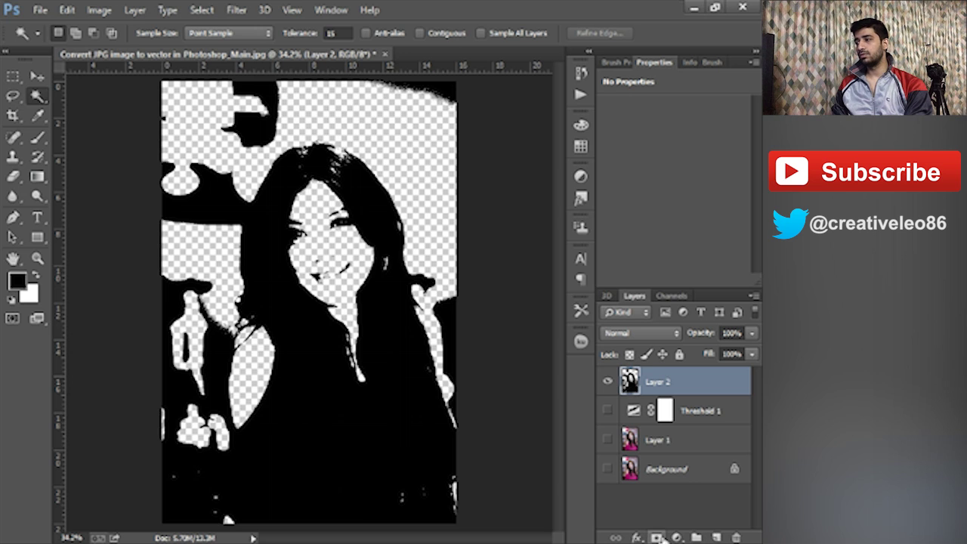
- Load Layer 2's silhouette as a selection and make a work path at 1.0-pixel tolerance
{"action": "left_click", "coordinate": [629, 383], "text": "ctrl"}
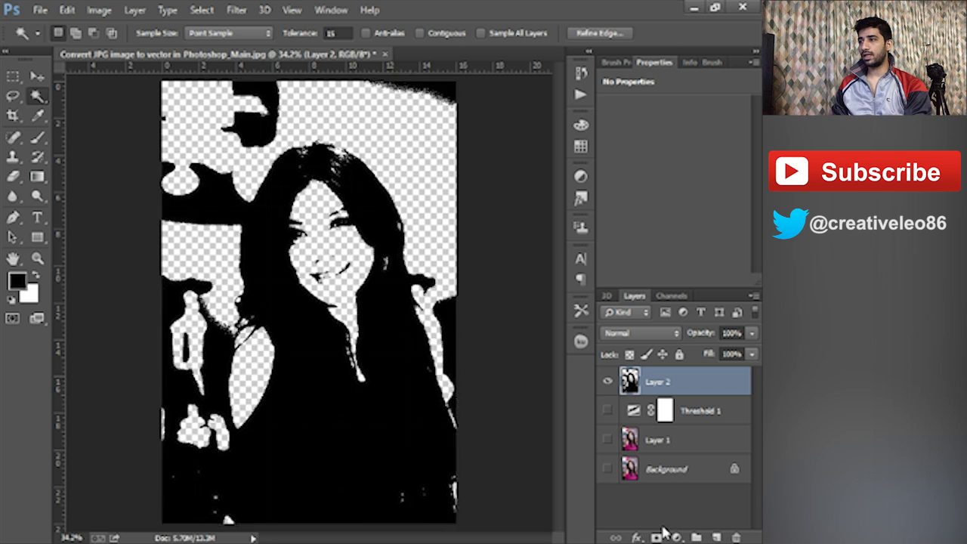
{"action": "right_click", "coordinate": [355, 148]}
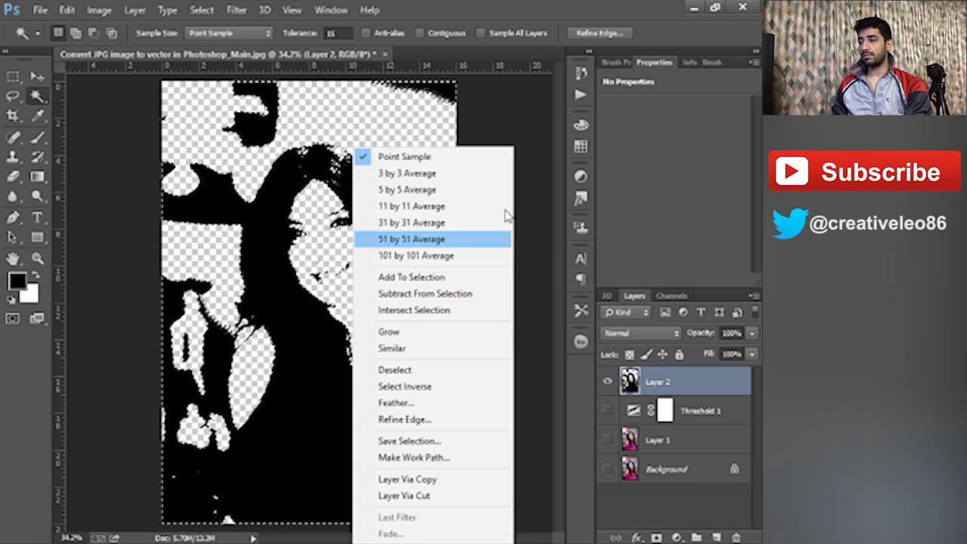
{"action": "right_click", "coordinate": [324, 373]}
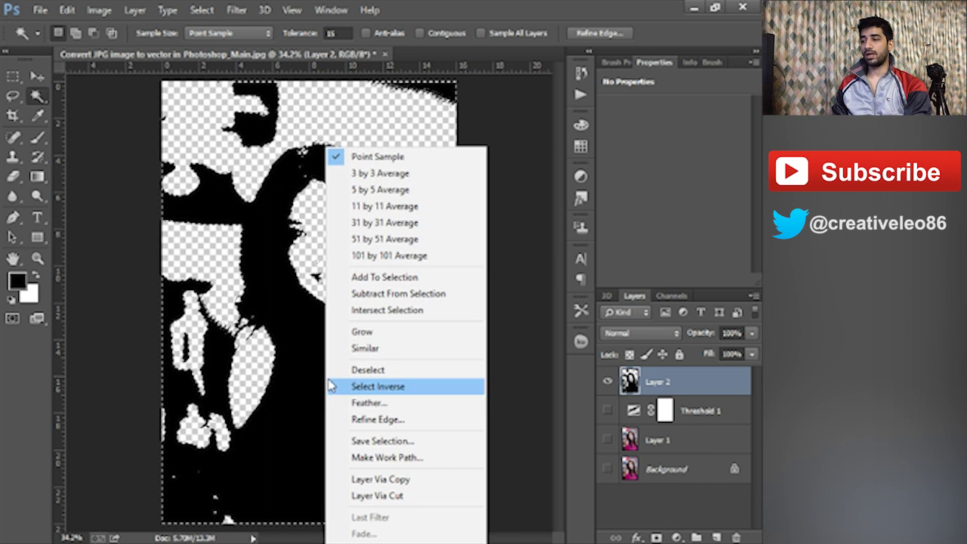
{"action": "left_click", "coordinate": [379, 458]}
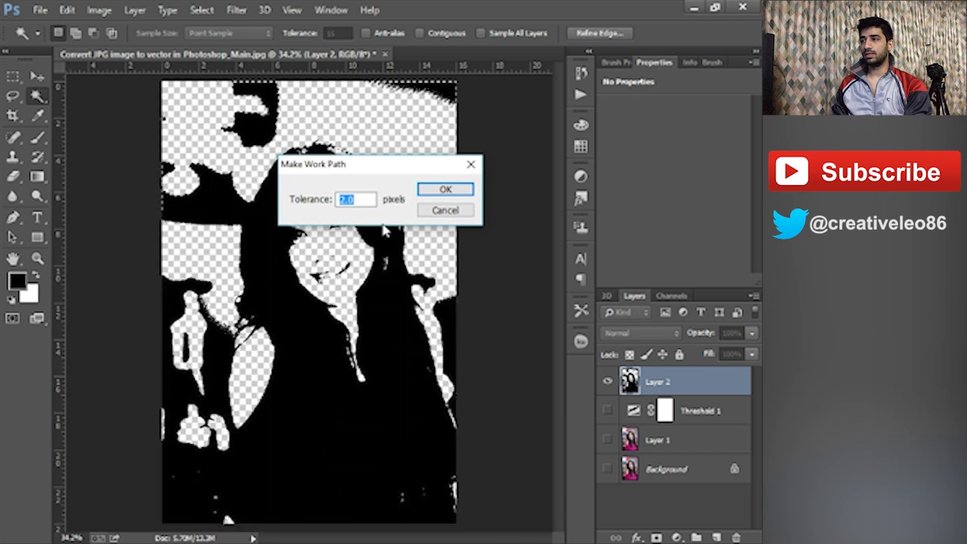
{"action": "left_click", "coordinate": [336, 200]}
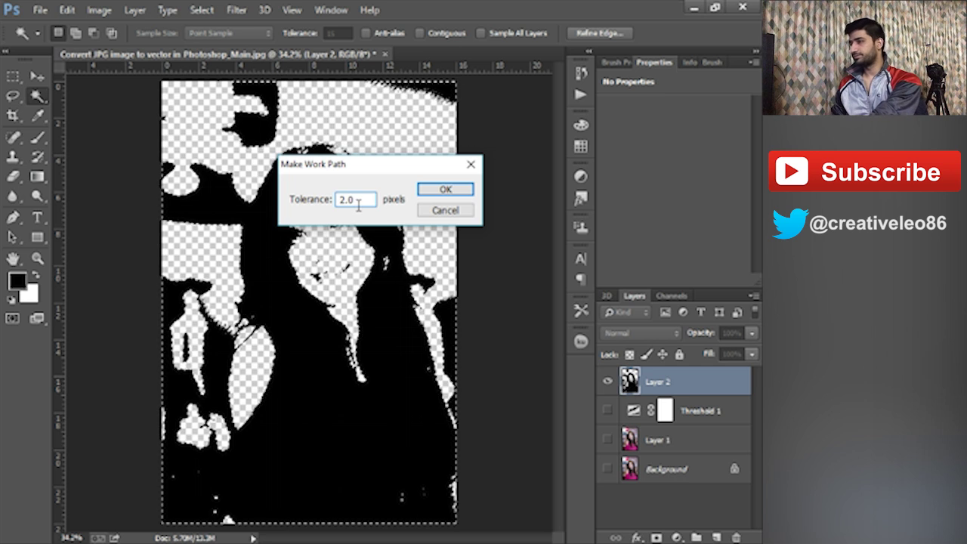
{"action": "key", "text": "Delete"}
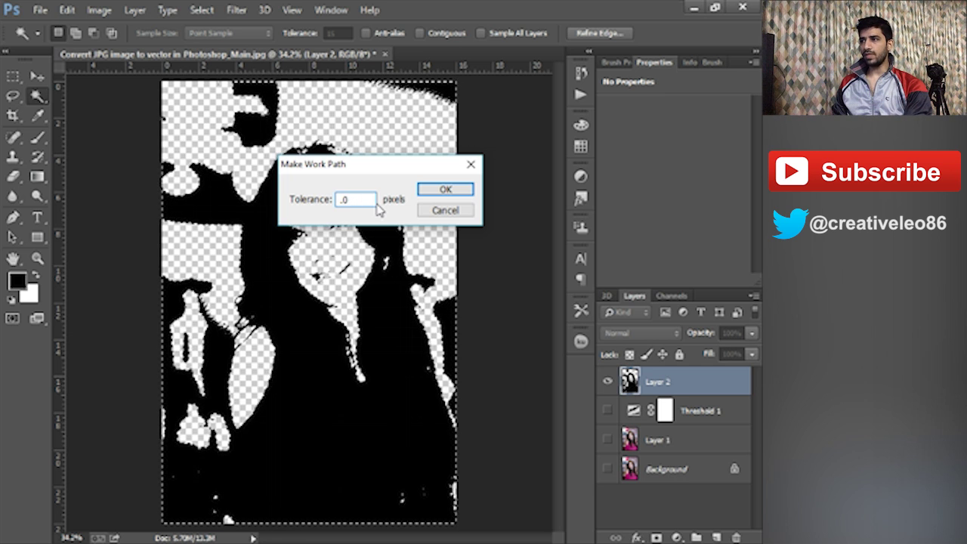
{"action": "type", "text": "1"}
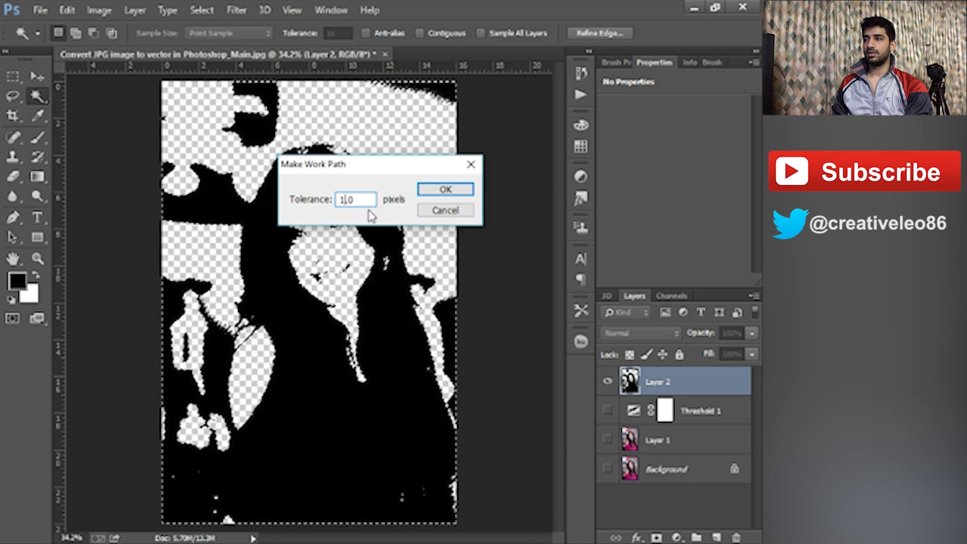
{"action": "left_click", "coordinate": [432, 194]}
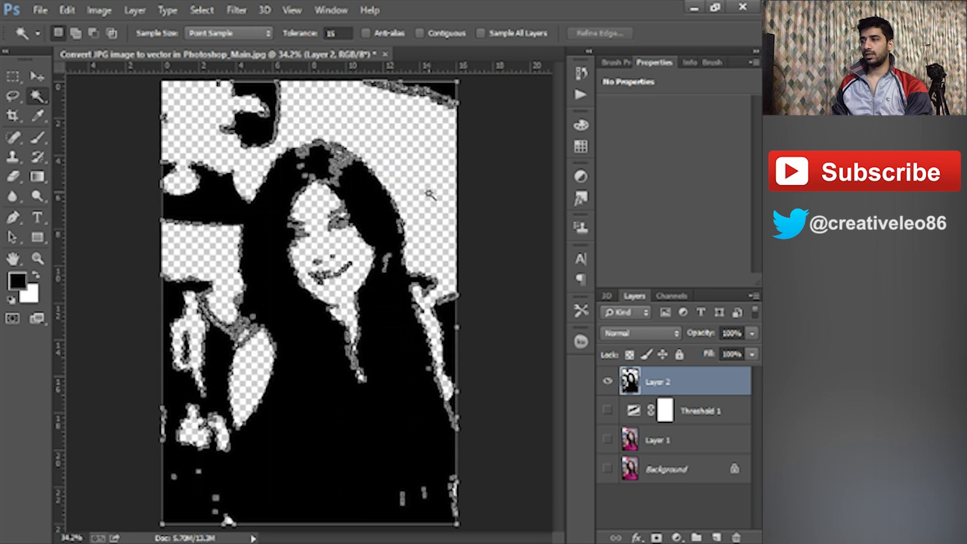
- Hide Layer 2, inspect the work path zoomed out to 25%, then add empty Layer 3 above Layer 2
{"action": "left_click", "coordinate": [608, 383]}
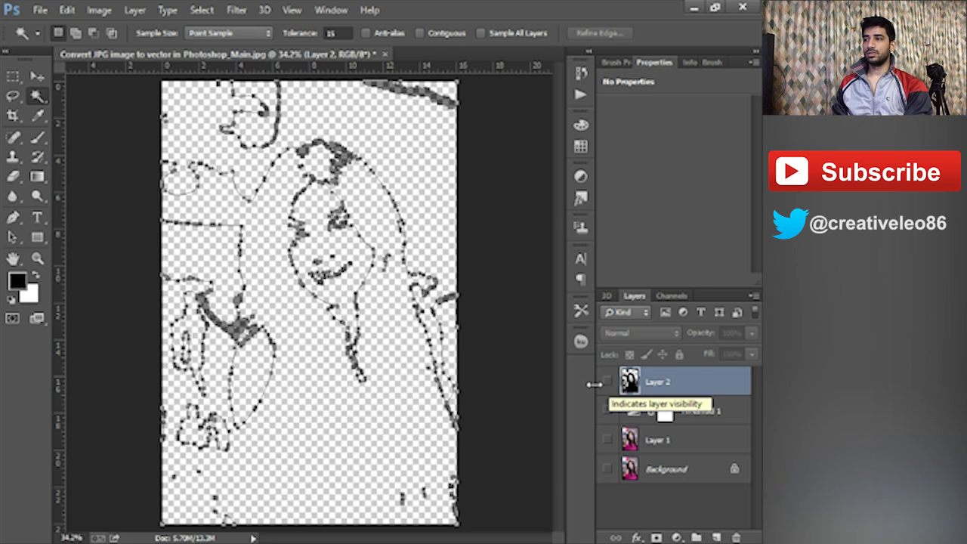
{"action": "left_click", "coordinate": [14, 238]}
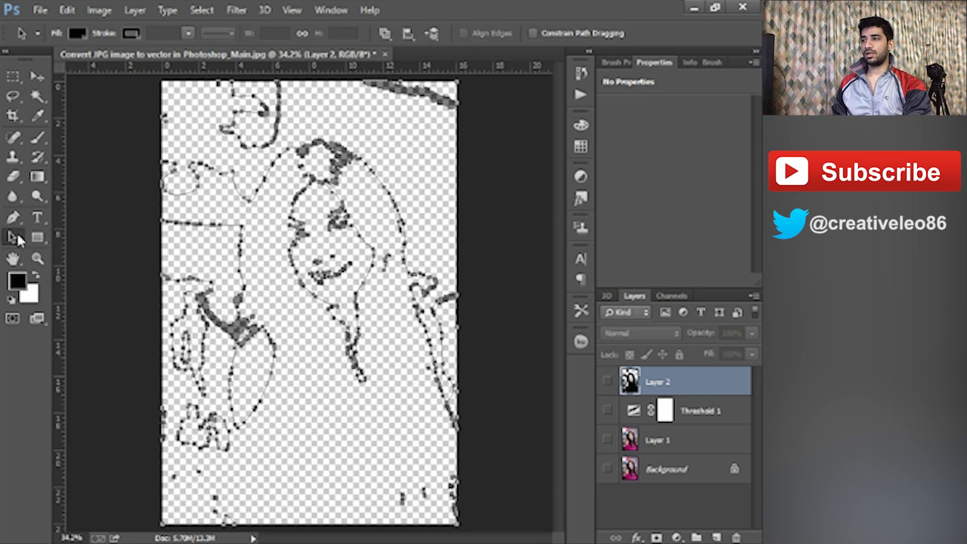
{"action": "left_click", "coordinate": [260, 235]}
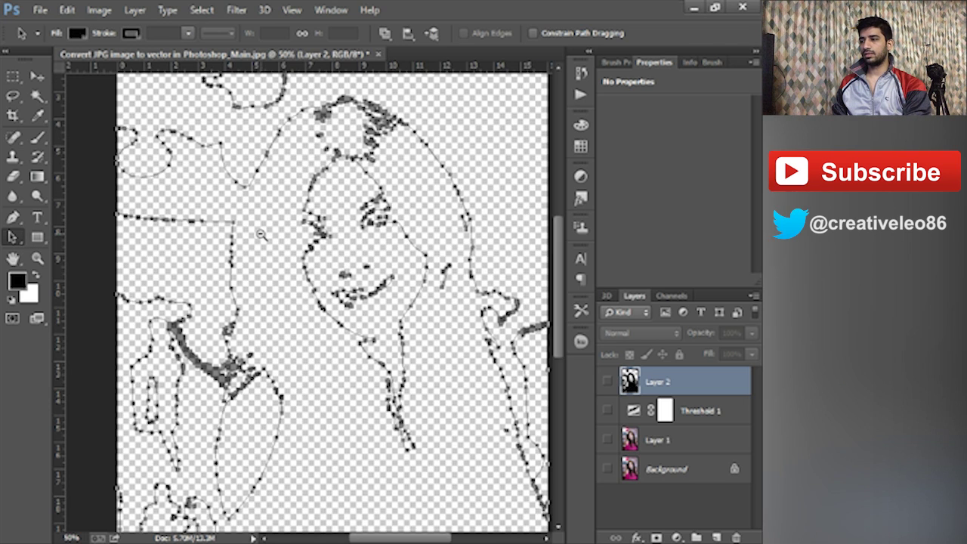
{"action": "left_click", "coordinate": [260, 235], "text": "alt"}
{"action": "left_click", "coordinate": [261, 235], "text": "alt"}
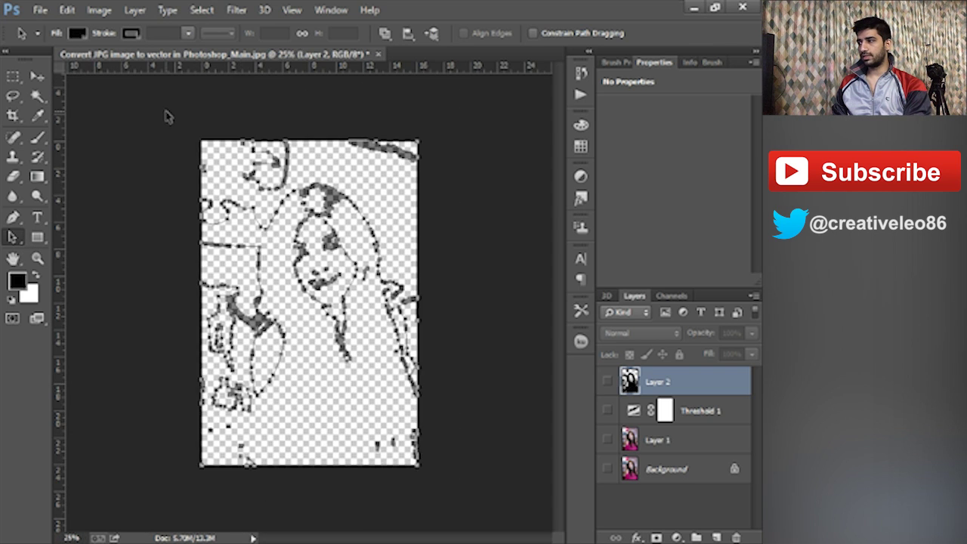
{"action": "left_click_drag", "start_coordinate": [168, 117], "coordinate": [476, 521]}
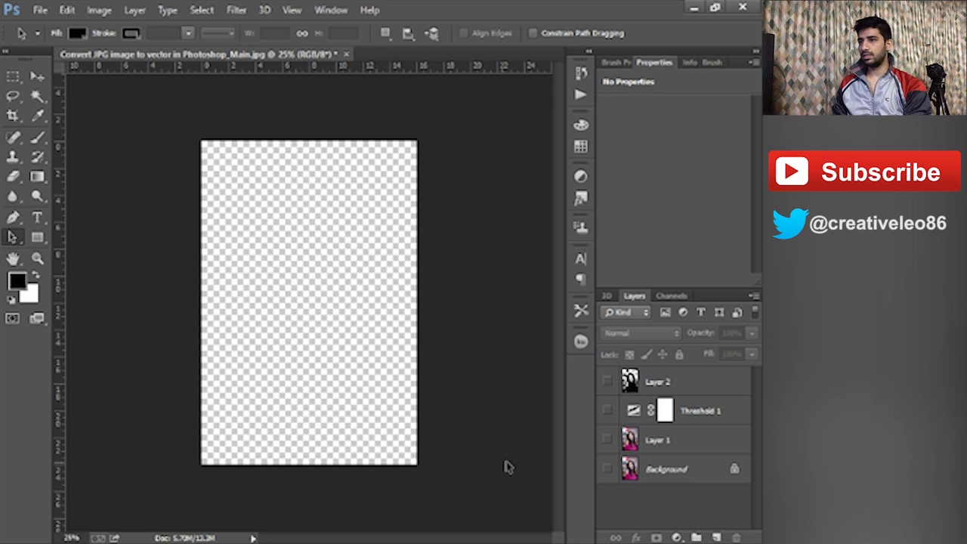
{"action": "left_click", "coordinate": [673, 382]}
{"action": "left_click", "coordinate": [716, 537]}
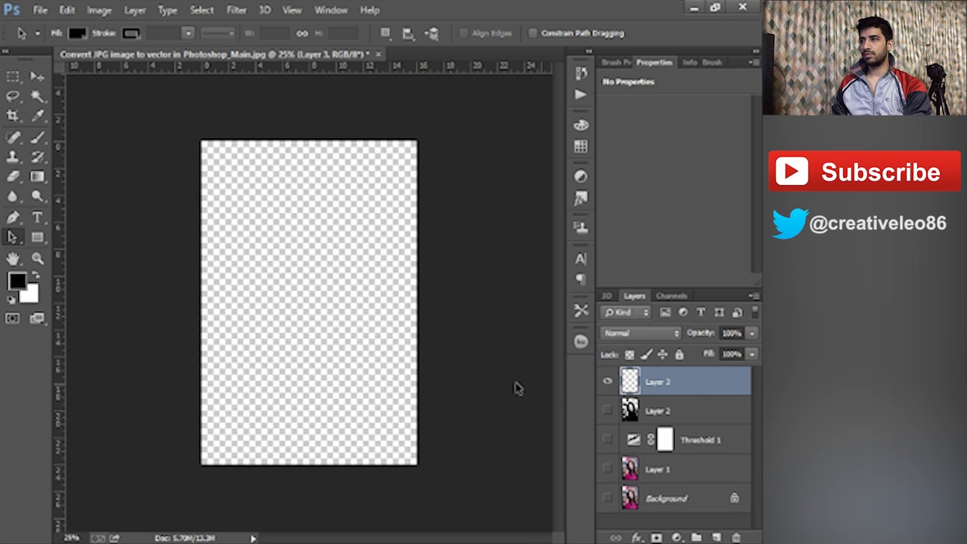
- Delete empty Layer 3, draw a Rectangle 1 shape, and paste the traced portrait path into it
{"action": "key", "text": "Delete"}
{"action": "left_click", "coordinate": [44, 237]}
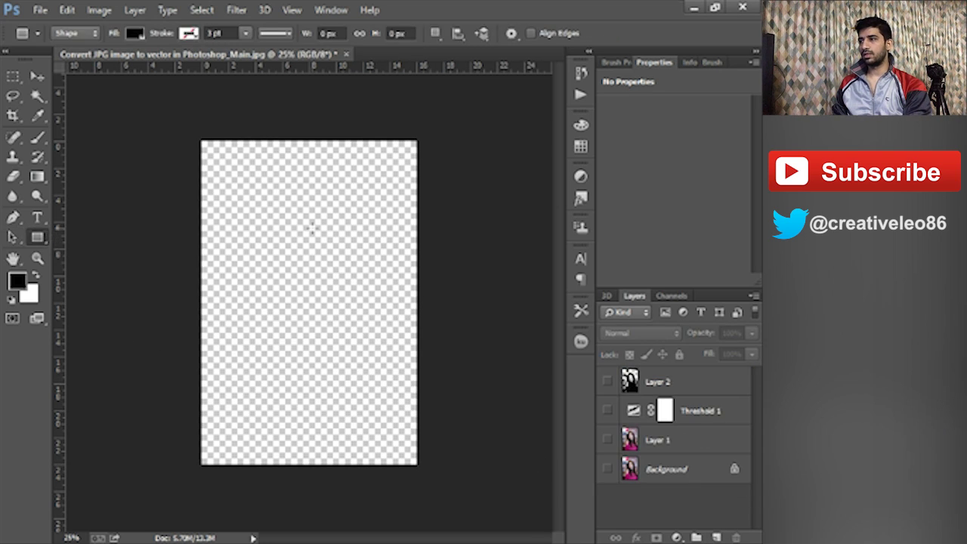
{"action": "left_click_drag", "start_coordinate": [363, 205], "coordinate": [479, 219]}
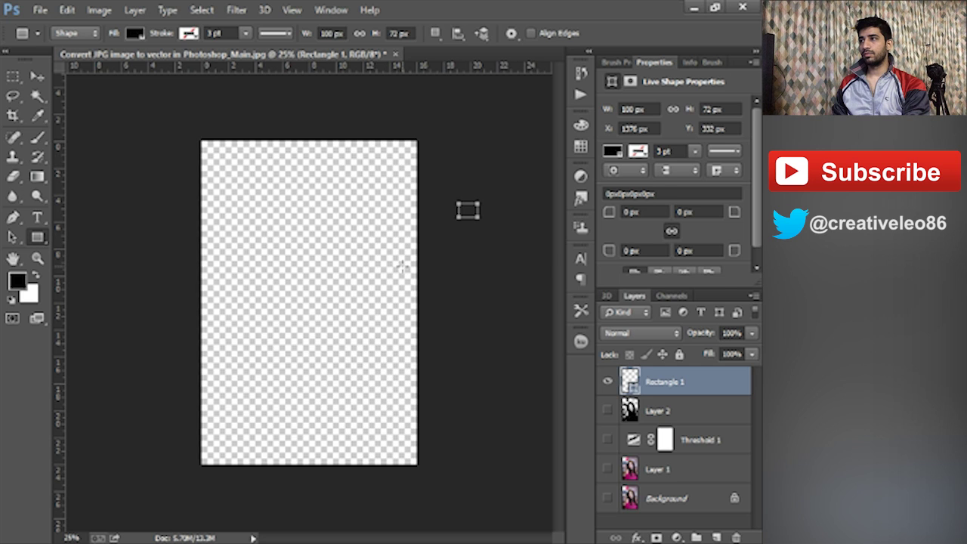
{"action": "left_click", "coordinate": [12, 236]}
{"action": "key", "text": "ctrl+v"}
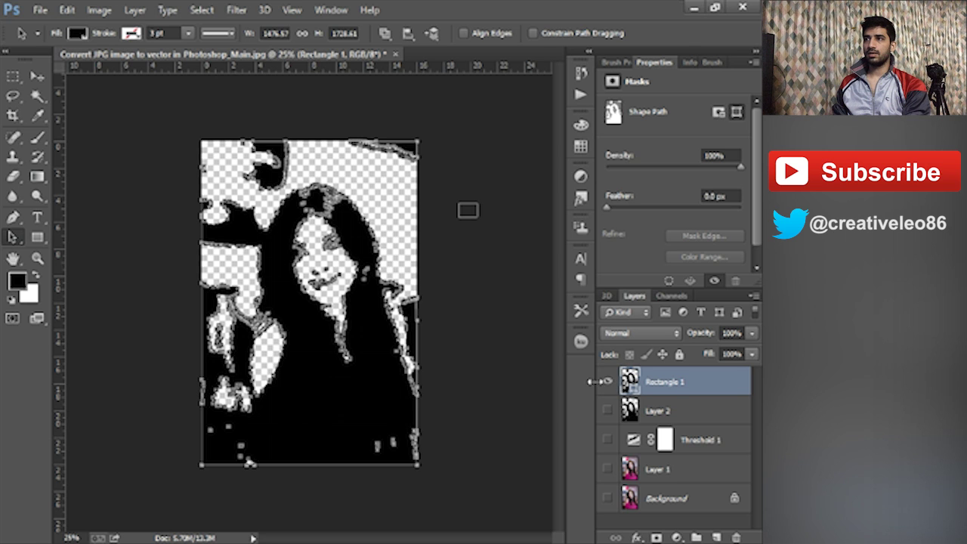
- Deselect Rectangle 1 to view the filled shape, then hide it and show Layer 2 for comparison
{"action": "mouse_move", "coordinate": [75, 54]}
{"action": "left_mouse_down"}
{"action": "mouse_move", "coordinate": [94, 45]}
{"action": "mouse_move", "coordinate": [129, 58]}
{"action": "mouse_move", "coordinate": [83, 55]}
{"action": "left_mouse_up"}
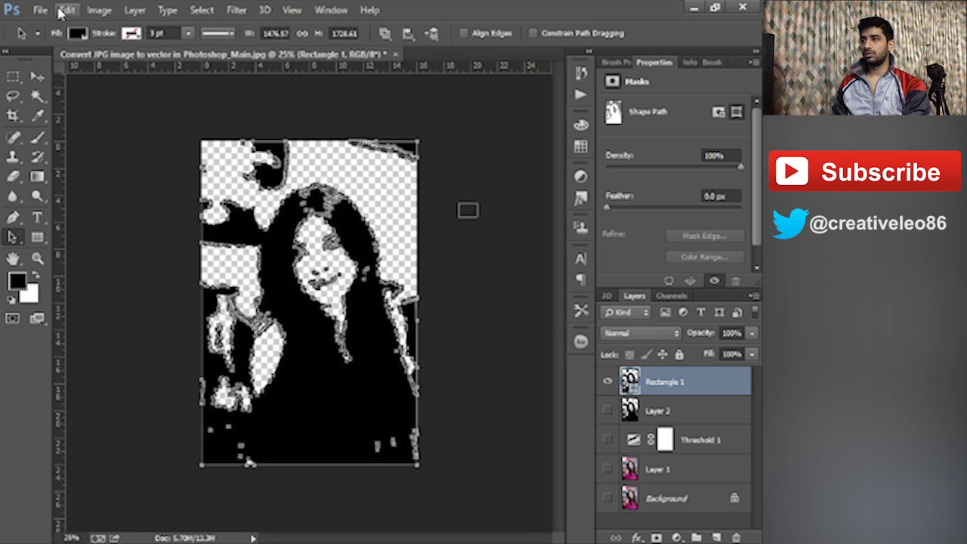
{"action": "left_click", "coordinate": [67, 10]}
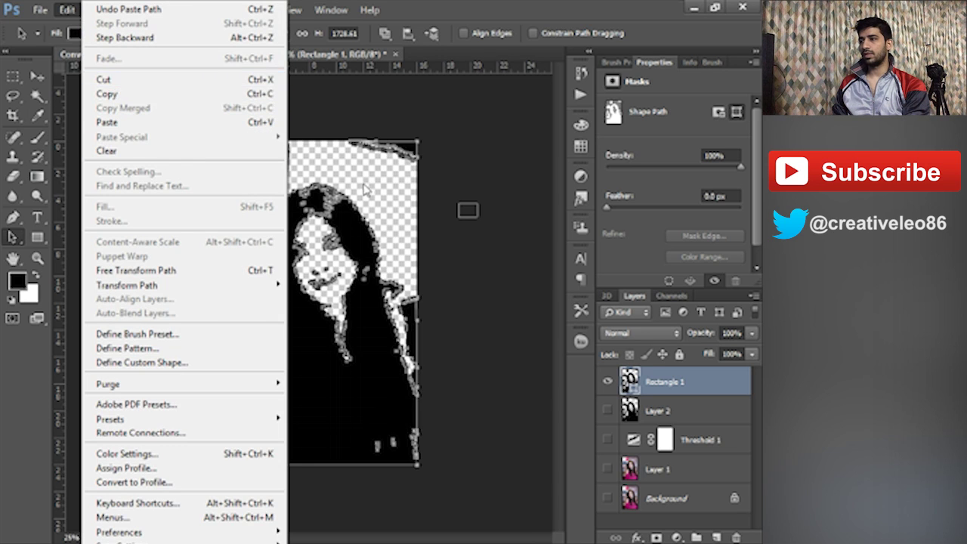
{"action": "left_click", "coordinate": [414, 203]}
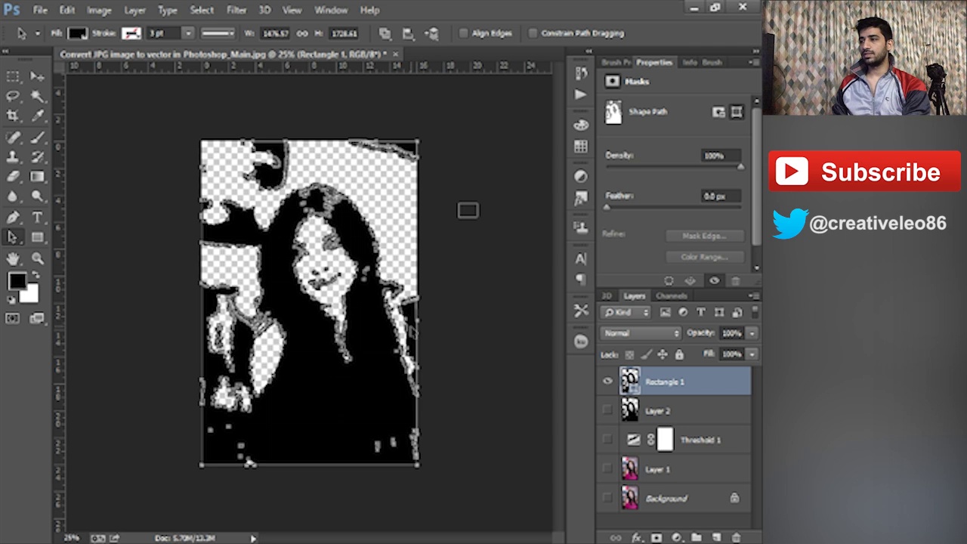
{"action": "left_click", "coordinate": [442, 285]}
{"action": "scroll", "coordinate": [346, 277], "scroll_direction": "up", "scroll_amount": 3}
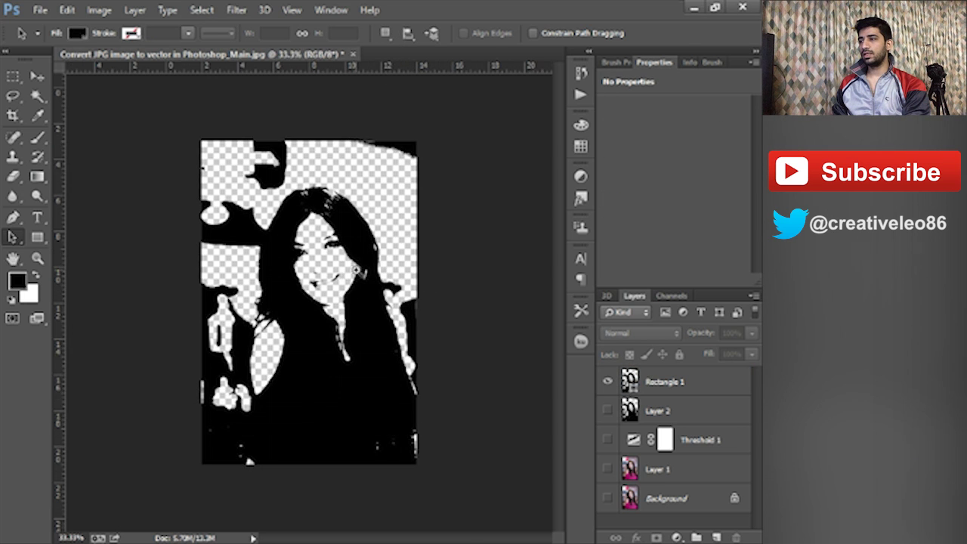
{"action": "scroll", "coordinate": [416, 176], "scroll_direction": "up", "scroll_amount": 3}
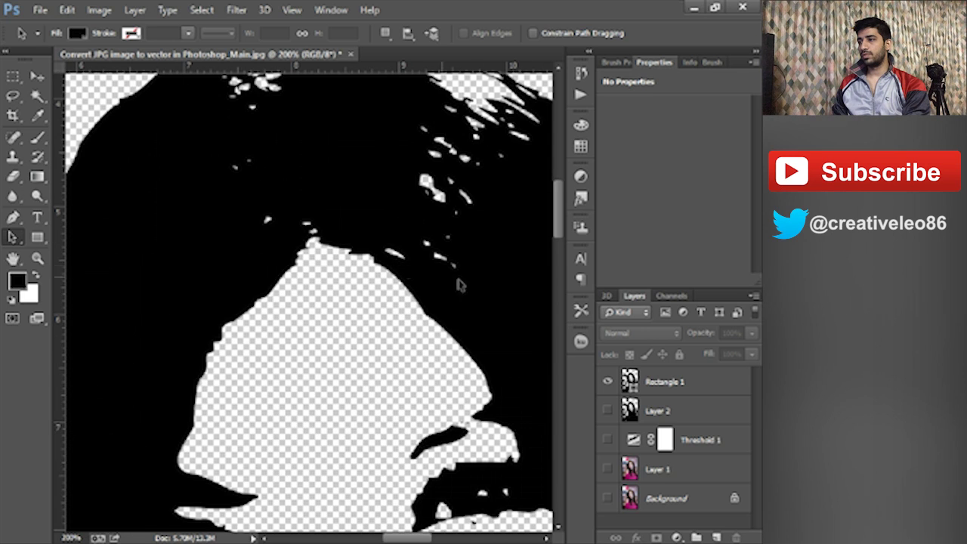
{"action": "left_click", "coordinate": [607, 382]}
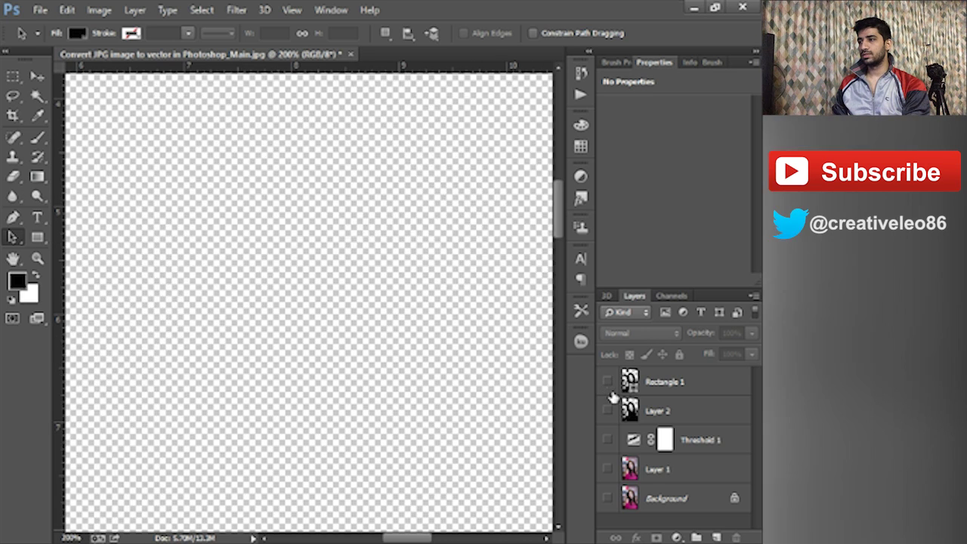
{"action": "left_click", "coordinate": [608, 410]}
{"action": "left_click", "coordinate": [608, 410]}
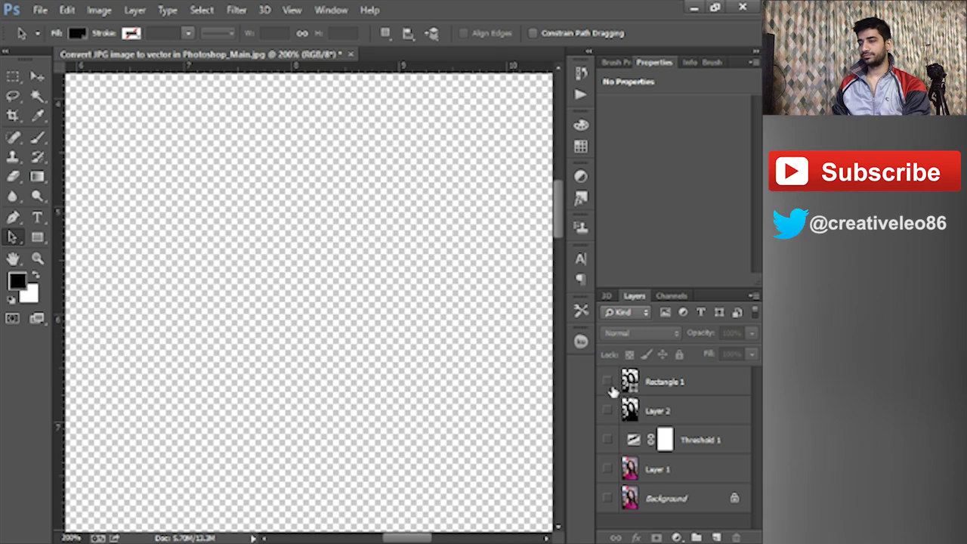
{"action": "left_click", "coordinate": [606, 382]}
{"action": "left_click", "coordinate": [399, 335], "text": "ctrl"}
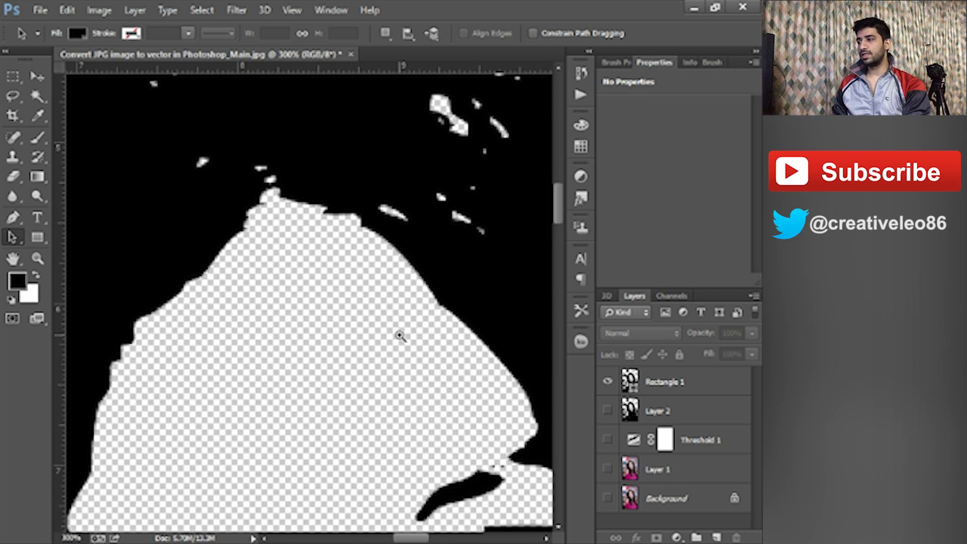
{"action": "left_click", "coordinate": [399, 336], "text": "alt"}
{"action": "left_click", "coordinate": [402, 335], "text": "alt"}
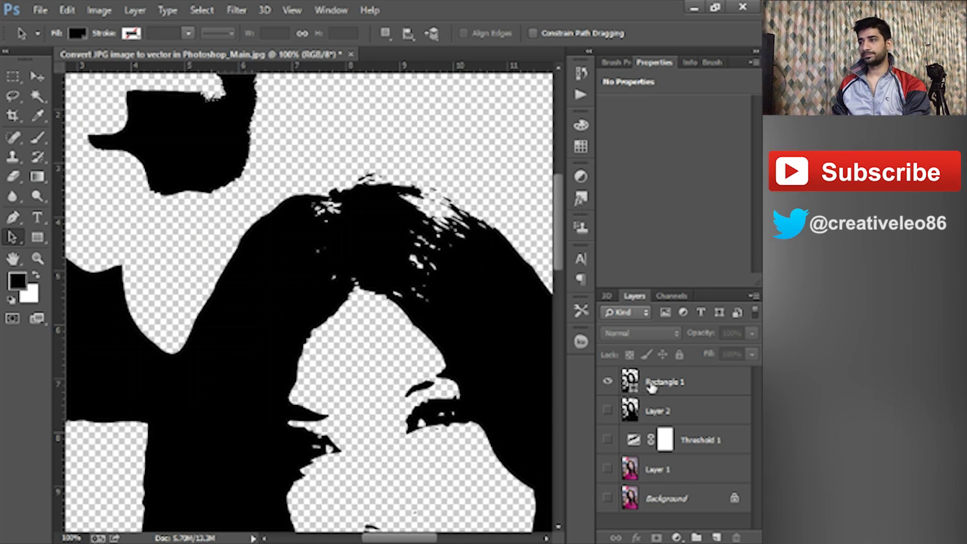
{"action": "left_click", "coordinate": [645, 384]}
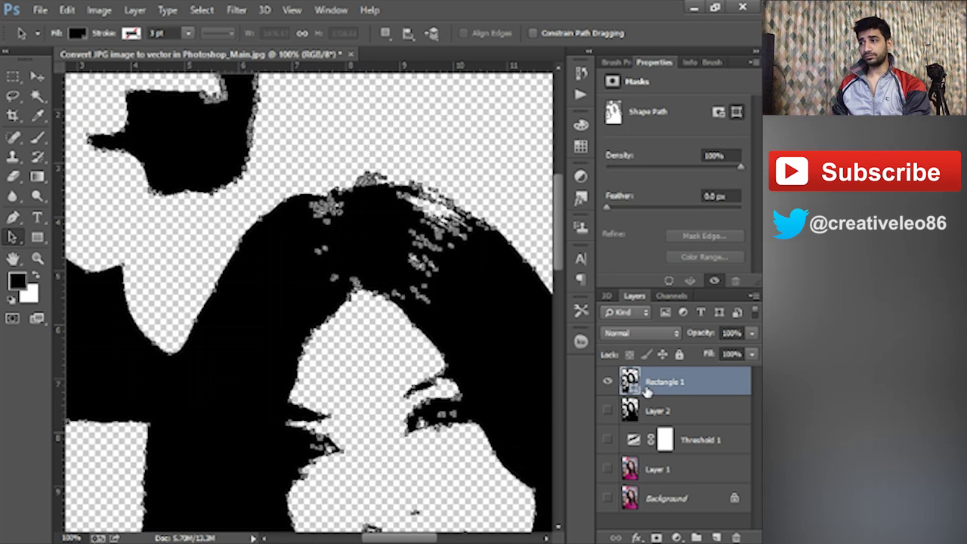
{"action": "left_click", "coordinate": [449, 346], "text": "alt"}
{"action": "left_click", "coordinate": [449, 346], "text": "alt"}
{"action": "left_click_drag", "start_coordinate": [449, 347], "coordinate": [396, 225]}
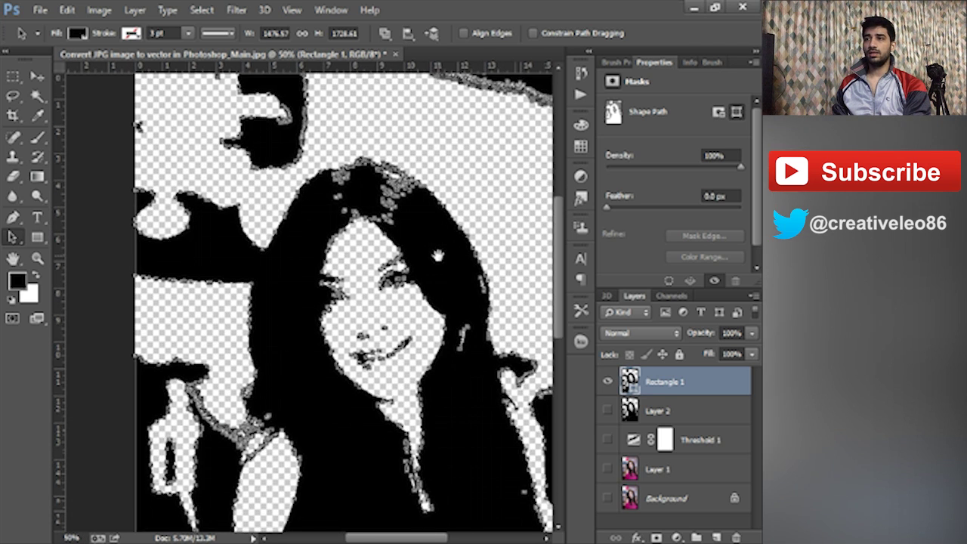
{"action": "left_click", "coordinate": [408, 266], "text": "alt"}
{"action": "left_click", "coordinate": [408, 266], "text": "alt"}
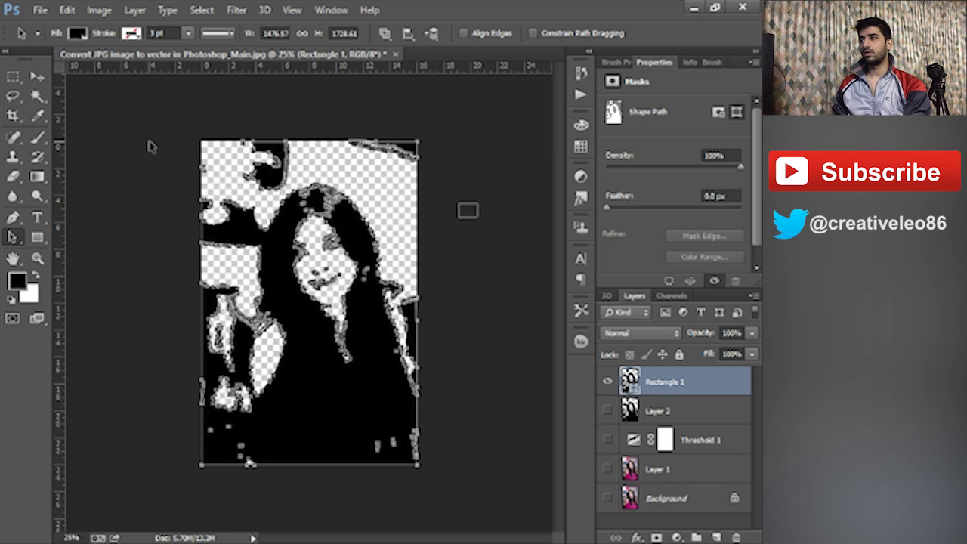
{"action": "left_click_drag", "start_coordinate": [176, 106], "coordinate": [450, 442]}
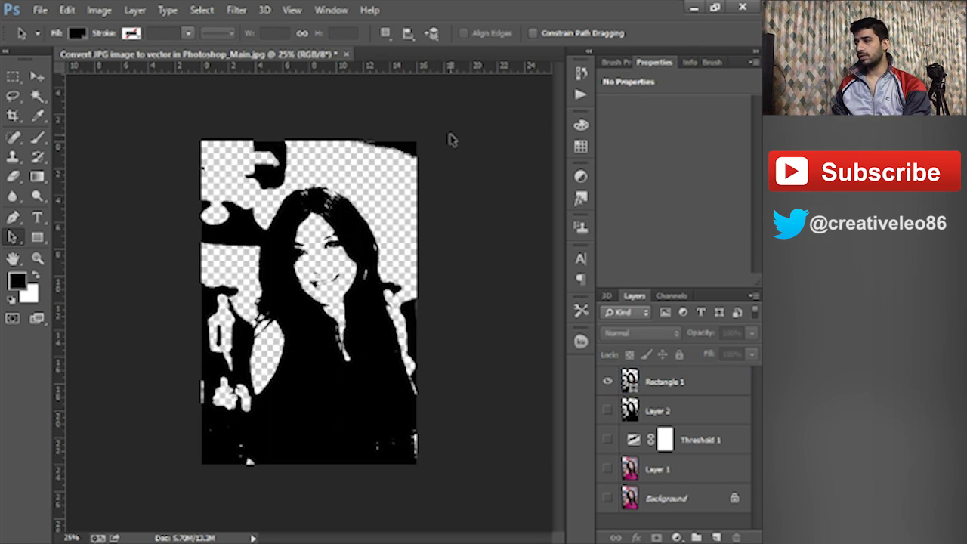
{"action": "left_click_drag", "start_coordinate": [463, 113], "coordinate": [185, 495]}
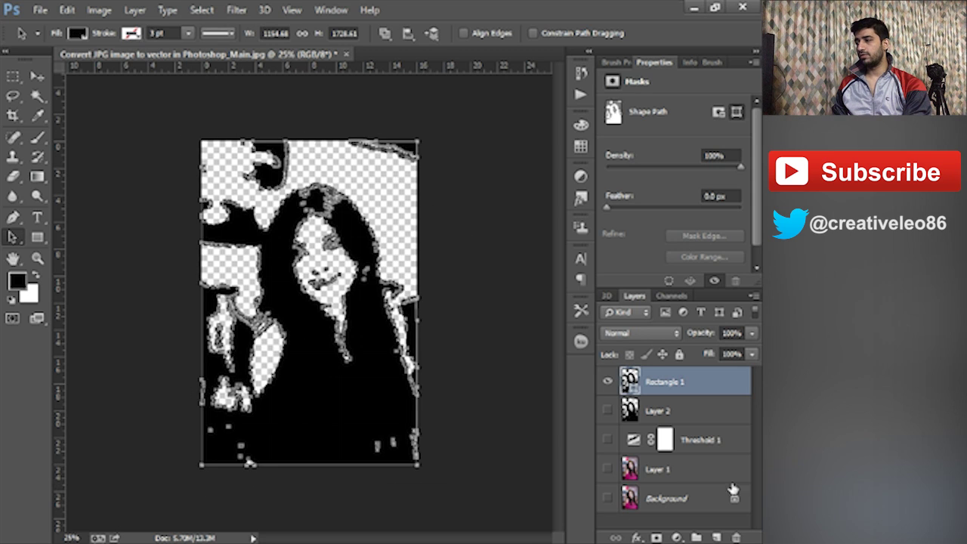
{"action": "left_click", "coordinate": [657, 502]}
- Show Layer 1 with the Threshold 1 effect and lower the threshold level to 60
{"action": "left_click", "coordinate": [609, 382]}
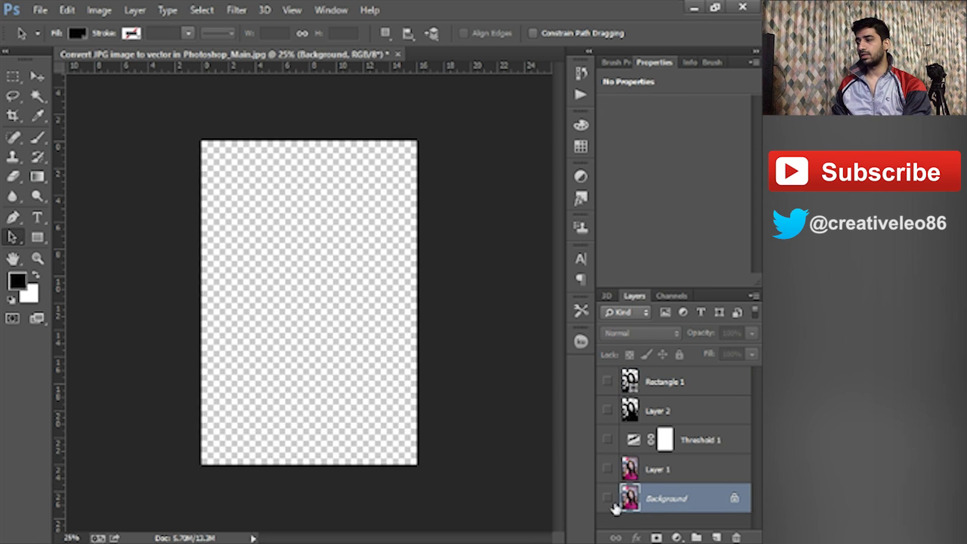
{"action": "left_click", "coordinate": [608, 498]}
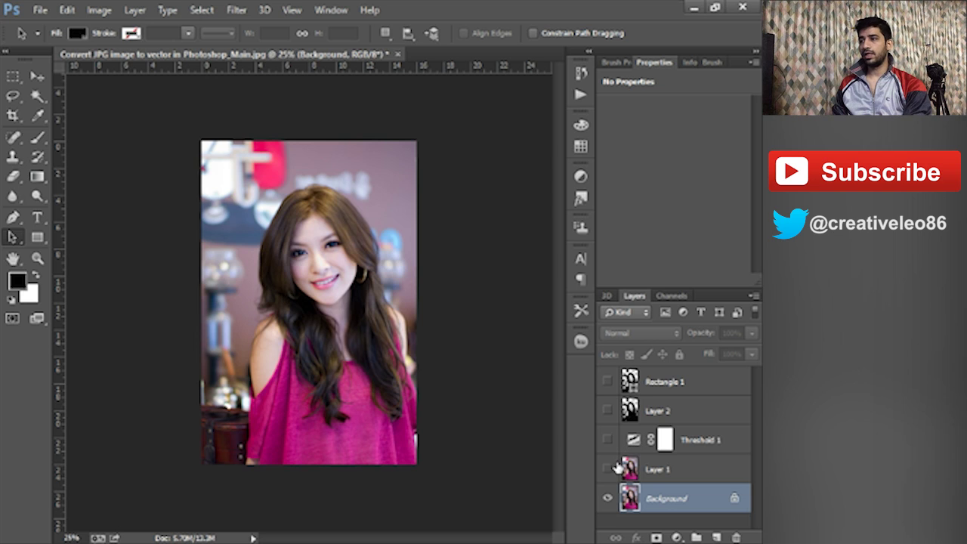
{"action": "left_click", "coordinate": [607, 498]}
{"action": "left_click", "coordinate": [607, 469]}
{"action": "left_click", "coordinate": [687, 446]}
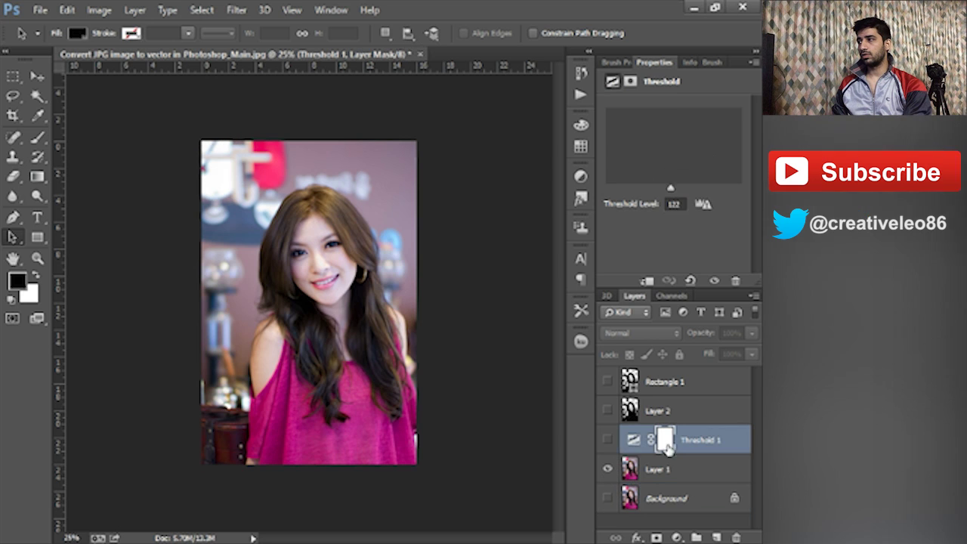
{"action": "left_click", "coordinate": [607, 440]}
{"action": "left_click_drag", "start_coordinate": [667, 195], "coordinate": [642, 200]}
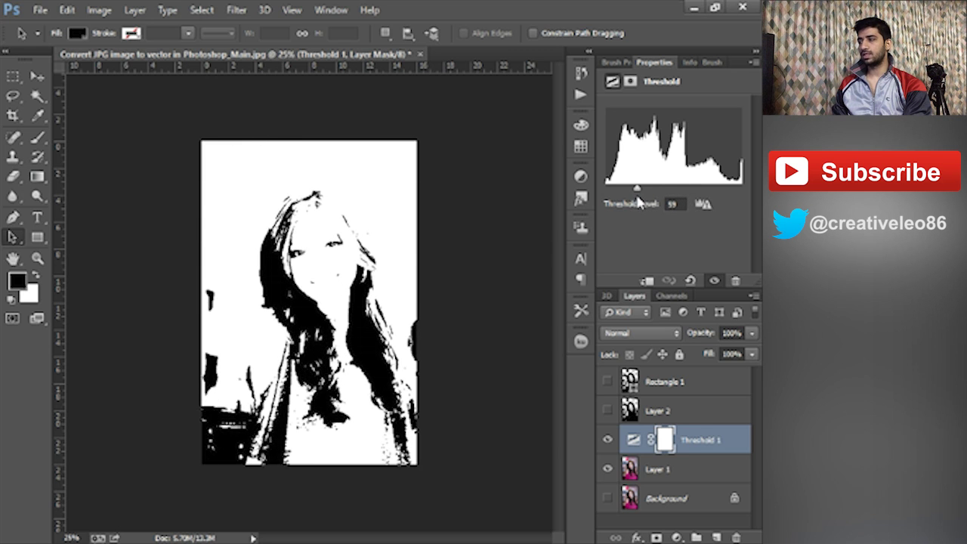
{"action": "left_click", "coordinate": [686, 203]}
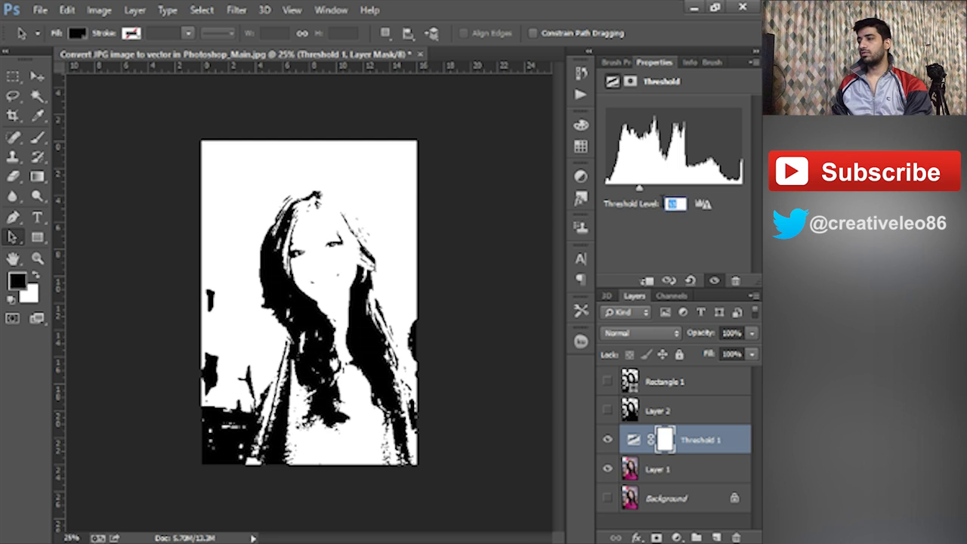
{"action": "type", "text": "60"}
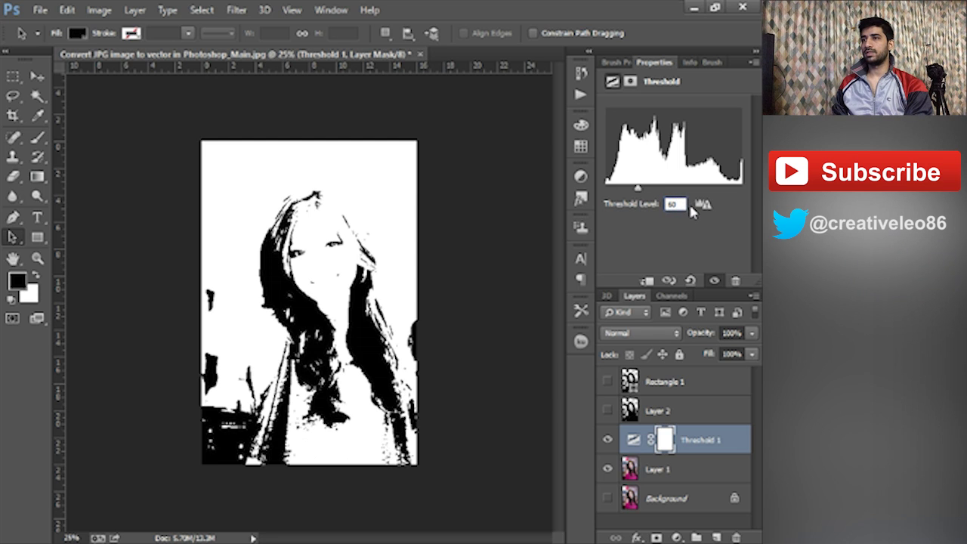
- Magic Wand-select the black areas, hide Threshold 1 and Layer 1, and add a new layer
{"action": "left_click", "coordinate": [39, 96]}
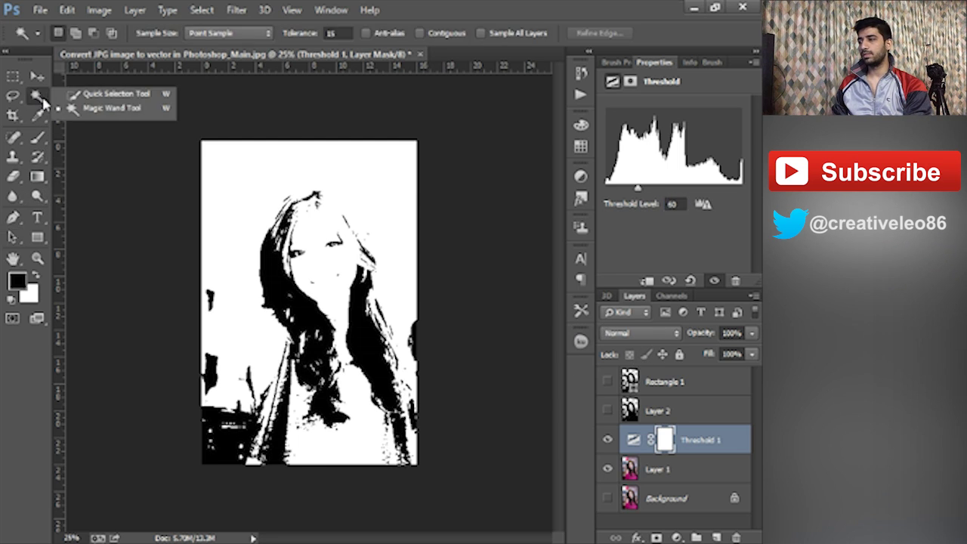
{"action": "left_click", "coordinate": [281, 291]}
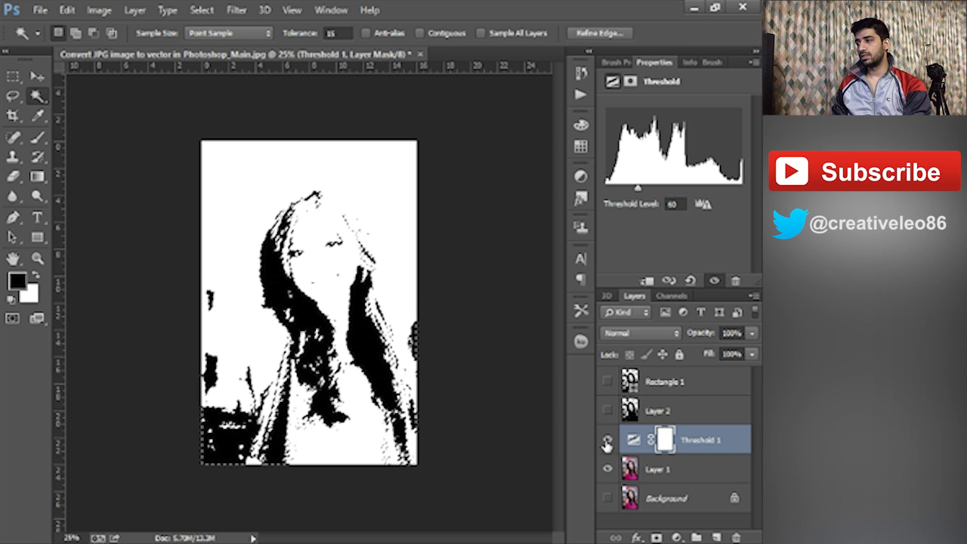
{"action": "left_click_drag", "start_coordinate": [606, 444], "coordinate": [607, 469]}
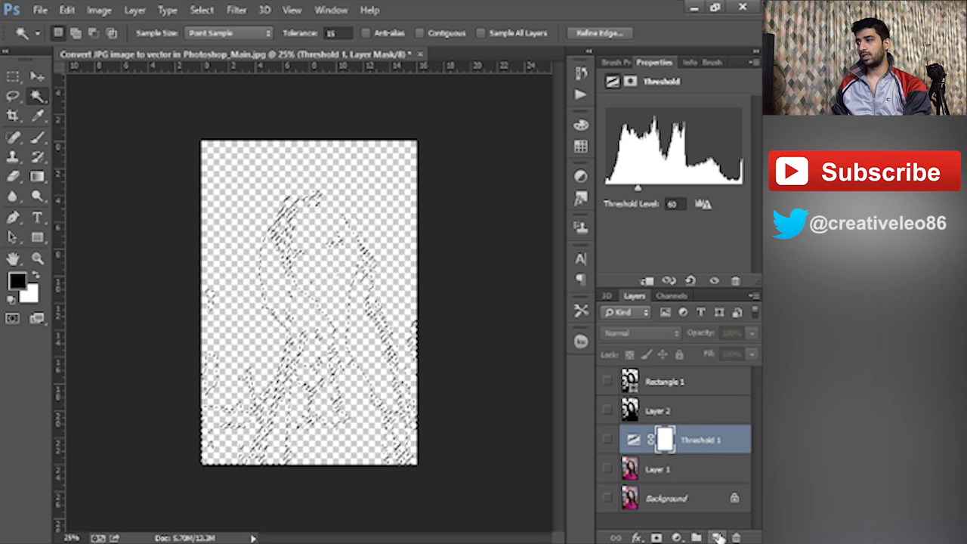
{"action": "left_click", "coordinate": [718, 537]}
- Move Layer 3 to the top and fill the threshold-60 selection with black, restoring the selection
{"action": "left_click_drag", "start_coordinate": [698, 436], "coordinate": [677, 386]}
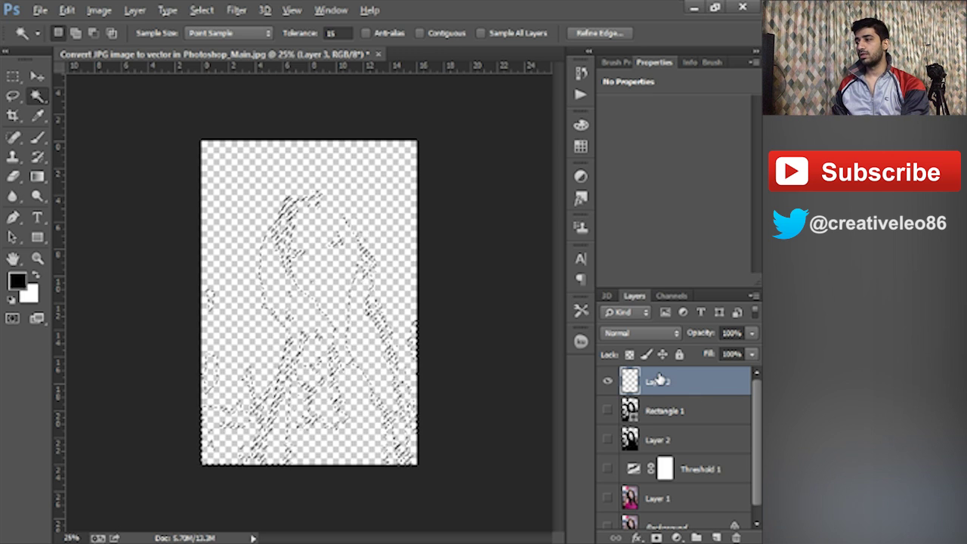
{"action": "key", "text": "alt+BackSpace"}
{"action": "key", "text": "ctrl+d"}
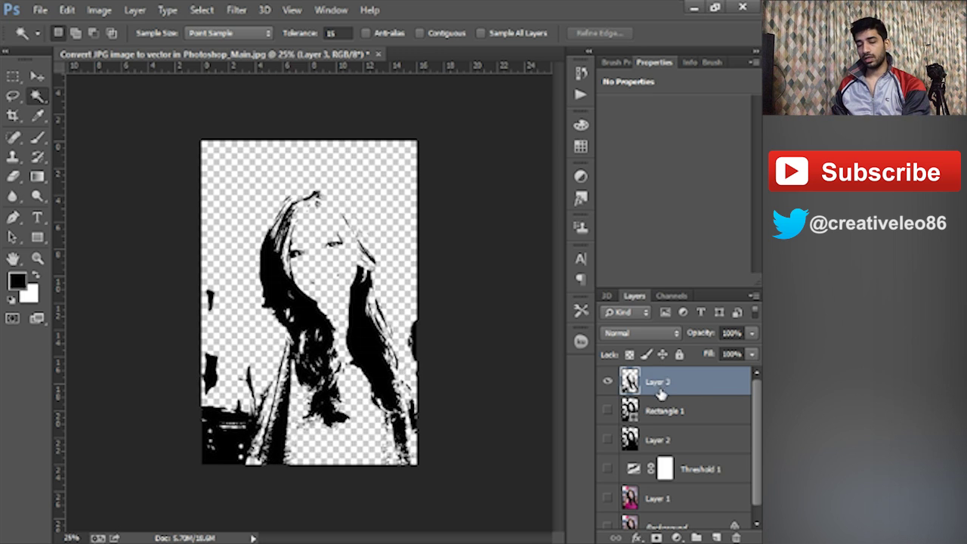
{"action": "key", "text": "ctrl+shift+d"}
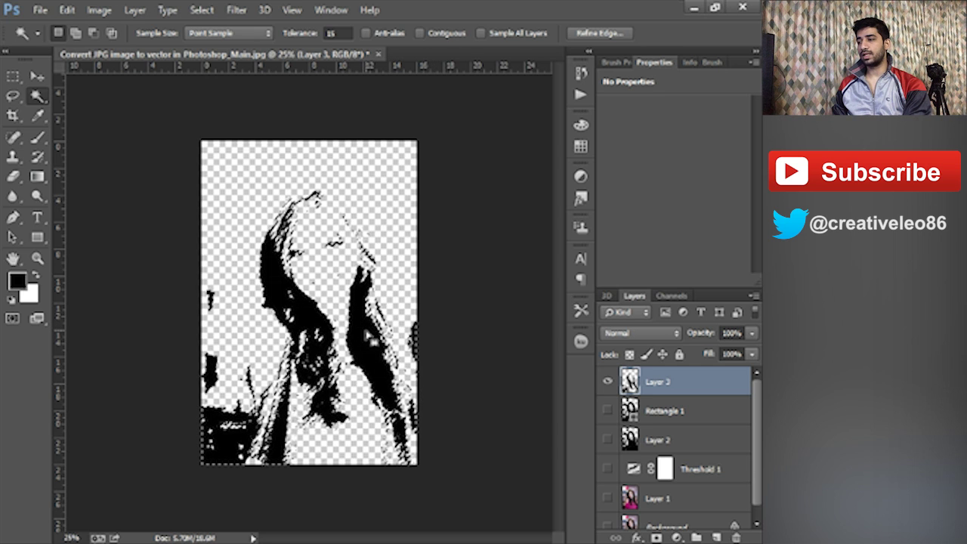
{"action": "right_click", "coordinate": [367, 337]}
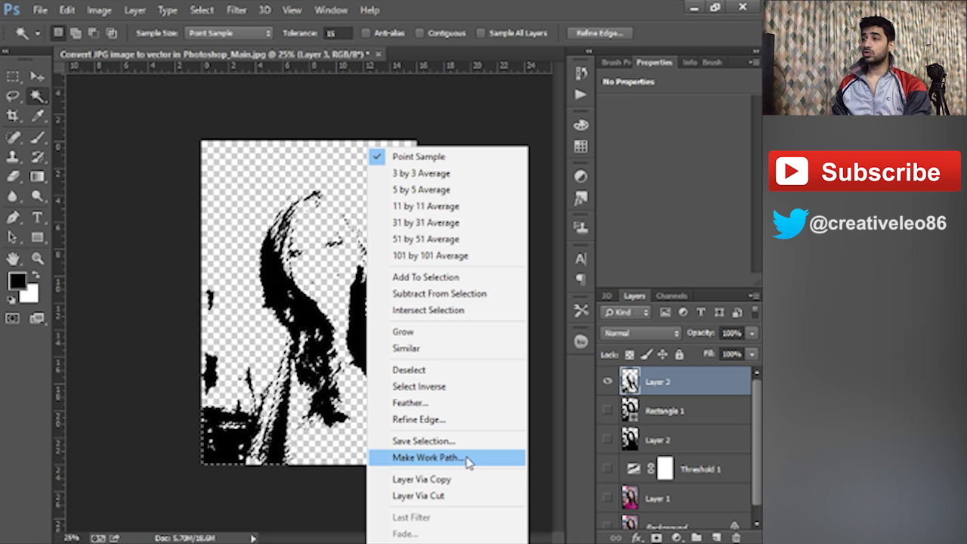
- Make a work path from the Layer 3 selection at 1.0-pixel tolerance and zoom into the face
{"action": "left_click", "coordinate": [467, 458]}
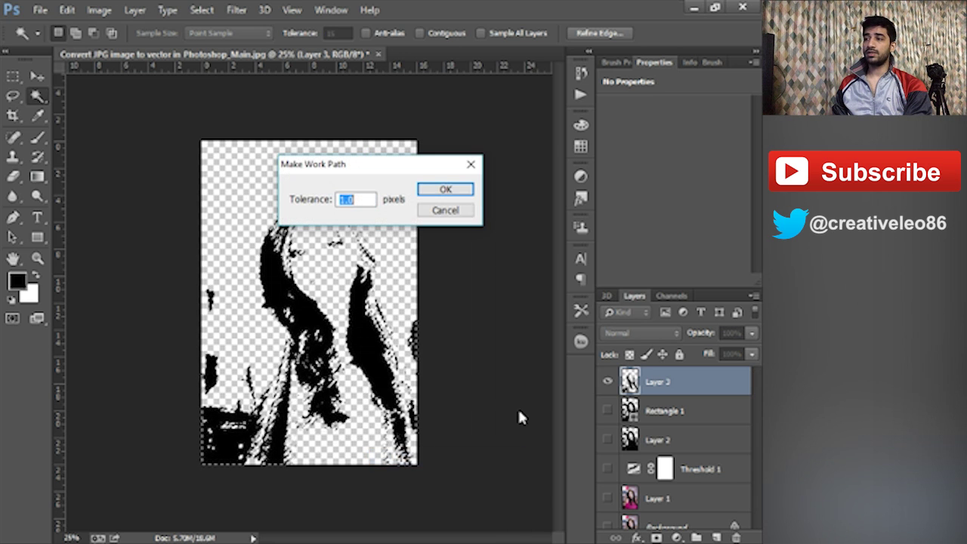
{"action": "left_click", "coordinate": [467, 188]}
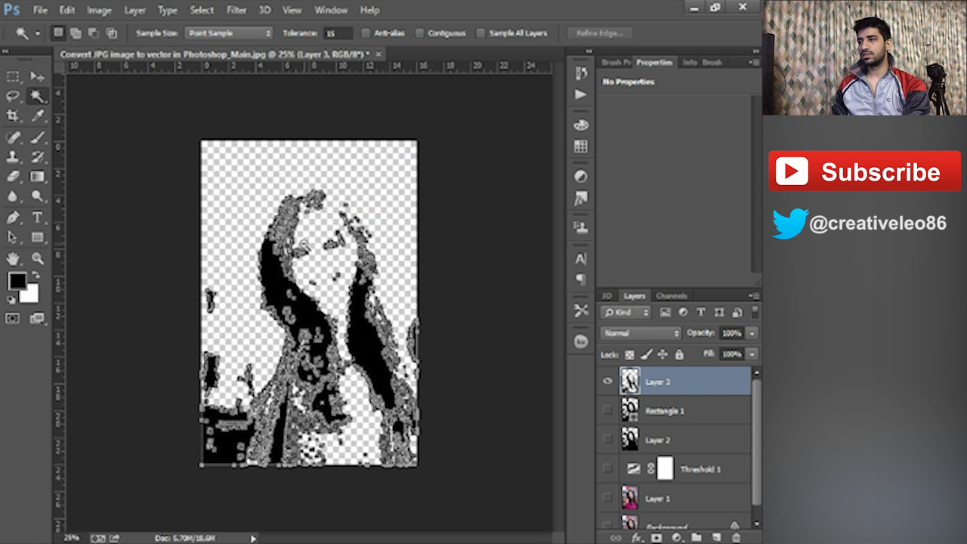
{"action": "scroll", "coordinate": [312, 265], "scroll_direction": "down", "scroll_amount": 2}
{"action": "scroll", "coordinate": [311, 266], "scroll_direction": "up", "scroll_amount": 2}
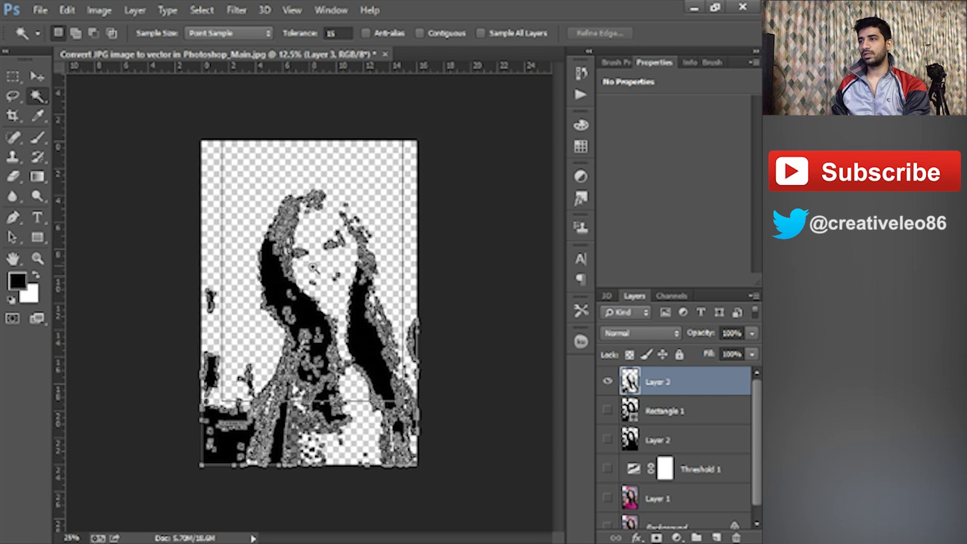
{"action": "scroll", "coordinate": [313, 268], "scroll_direction": "up", "scroll_amount": 6}
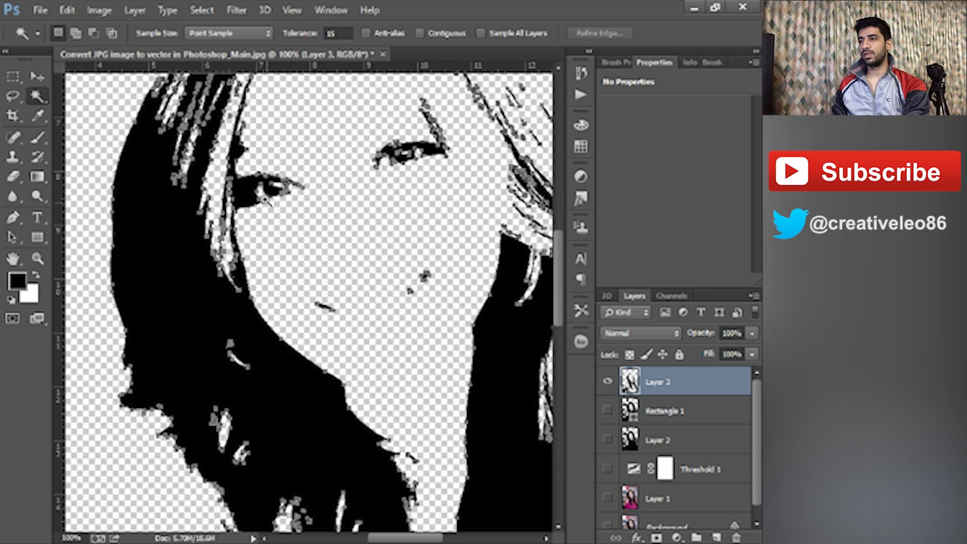
{"action": "scroll", "coordinate": [312, 268], "scroll_direction": "up", "scroll_amount": 1}
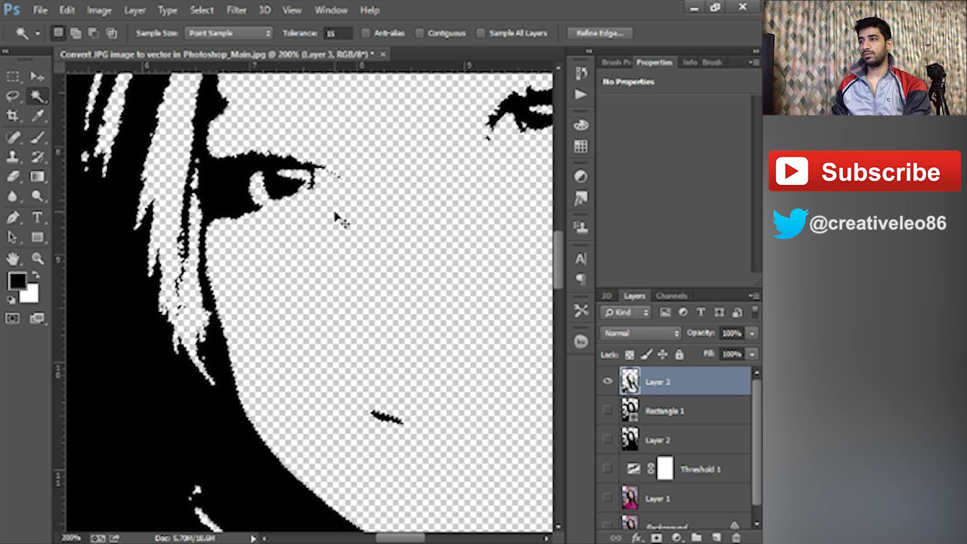
- Rebuild the work path from the selection with a tolerance of 1.0
{"action": "right_click", "coordinate": [219, 149]}
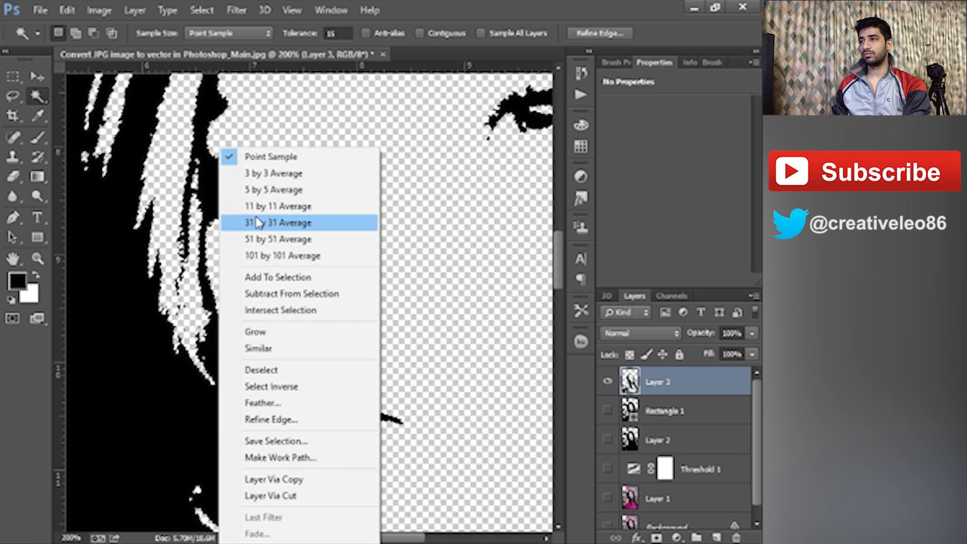
{"action": "left_click", "coordinate": [279, 457]}
{"action": "type", "text": "1.0"}
{"action": "left_click", "coordinate": [443, 188]}
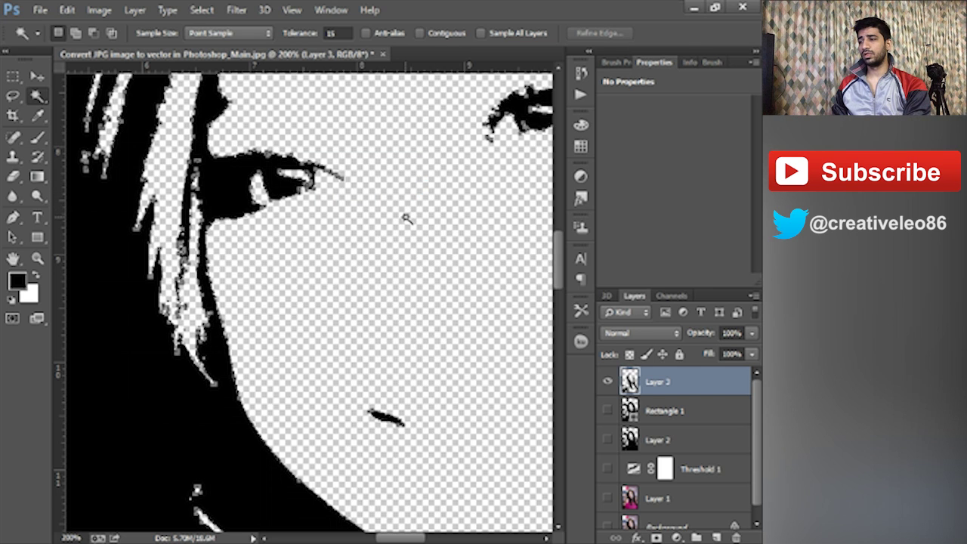
- Remake the work path with tolerance 2, compare it against Layer 3, and fit the document on screen
{"action": "right_click", "coordinate": [280, 148]}
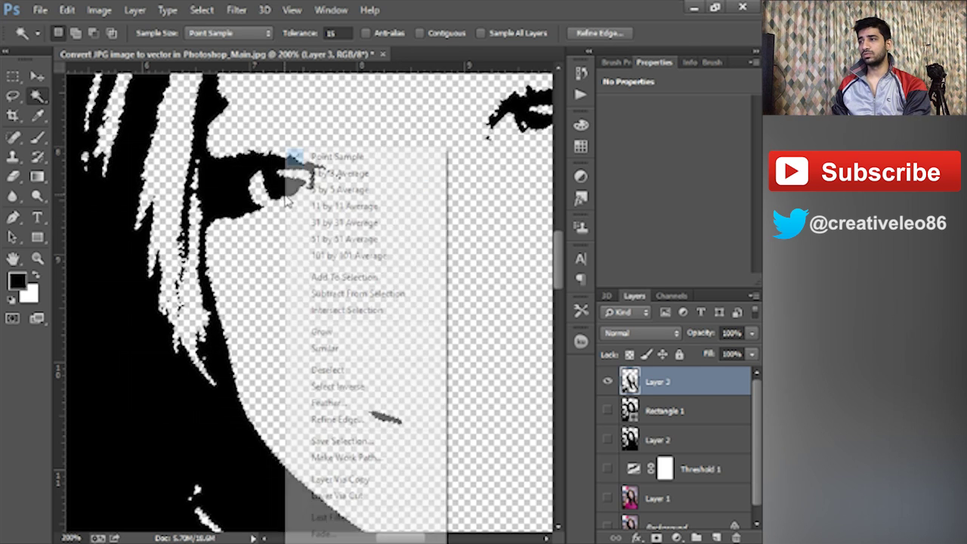
{"action": "left_click", "coordinate": [335, 458]}
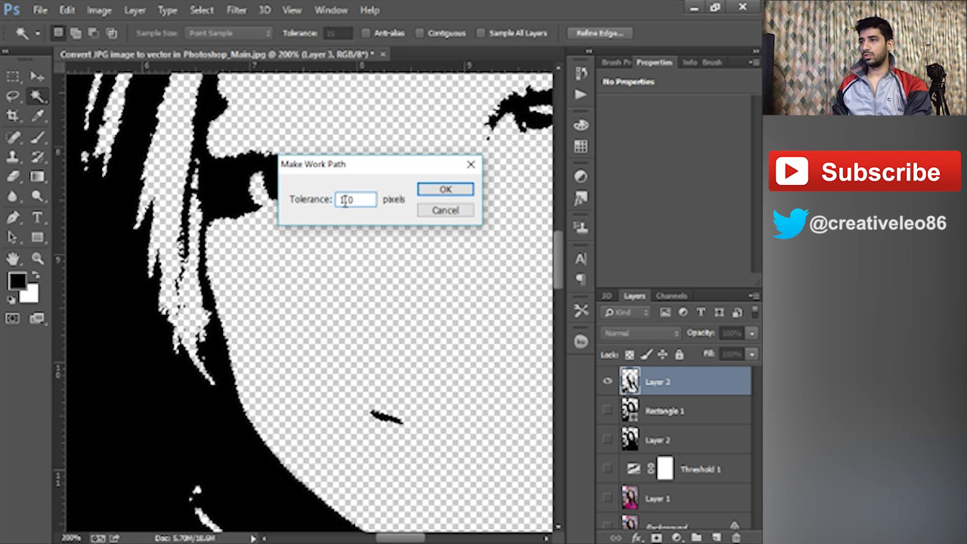
{"action": "type", "text": "2"}
{"action": "key", "text": "Return"}
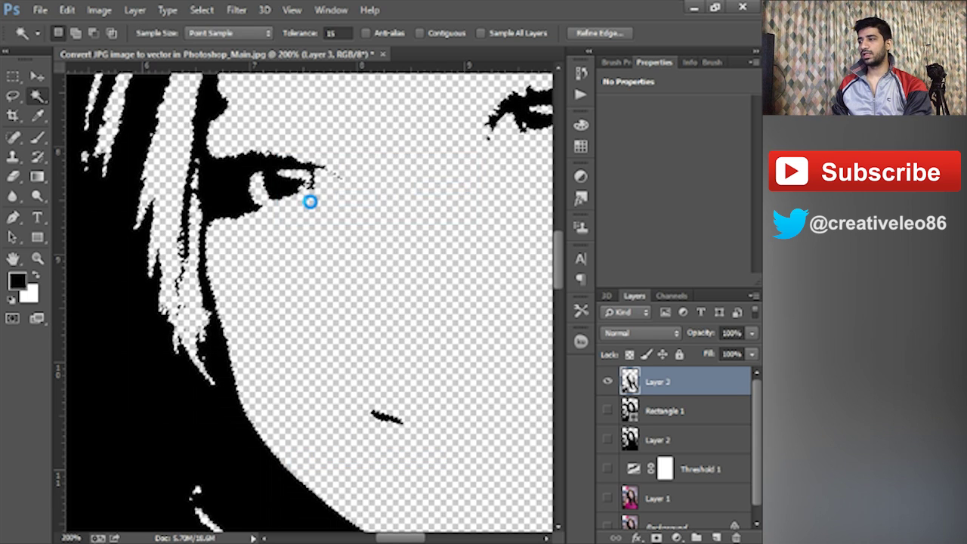
{"action": "left_click", "coordinate": [609, 382]}
{"action": "left_click", "coordinate": [609, 382]}
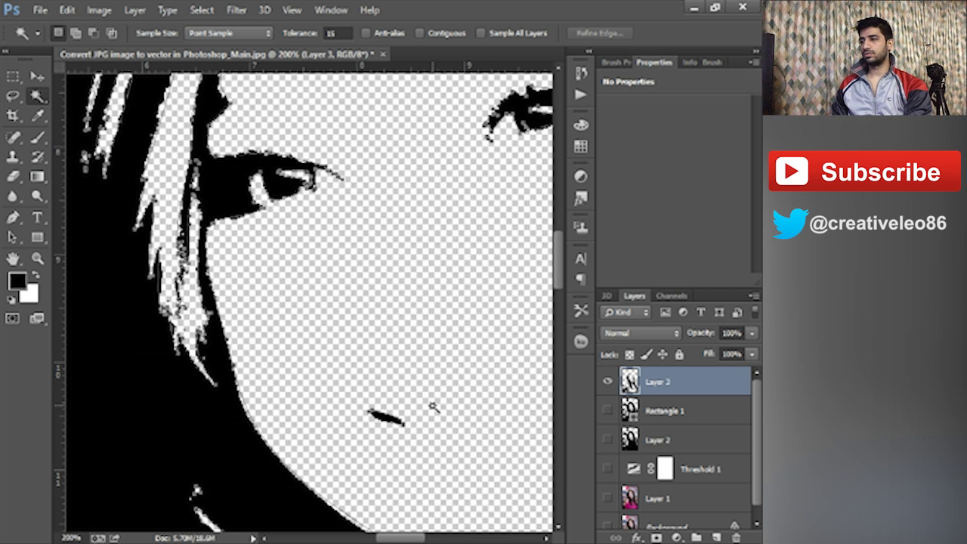
{"action": "key", "text": "ctrl+0"}
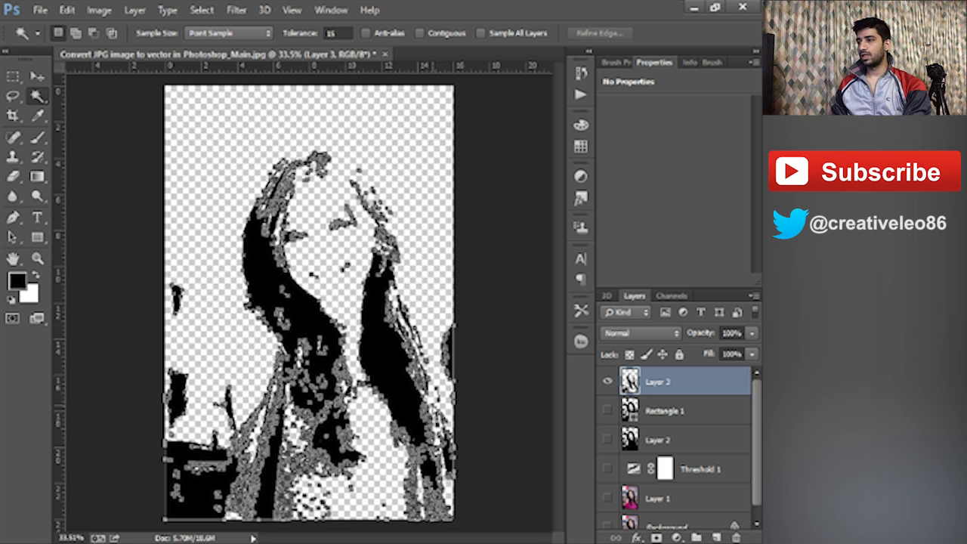
- Marquee-select Layer 3's traced work path, hide Layer 3, and cut the path to the clipboard
{"action": "left_click", "coordinate": [673, 411]}
{"action": "left_click_drag", "start_coordinate": [12, 237], "coordinate": [106, 230]}
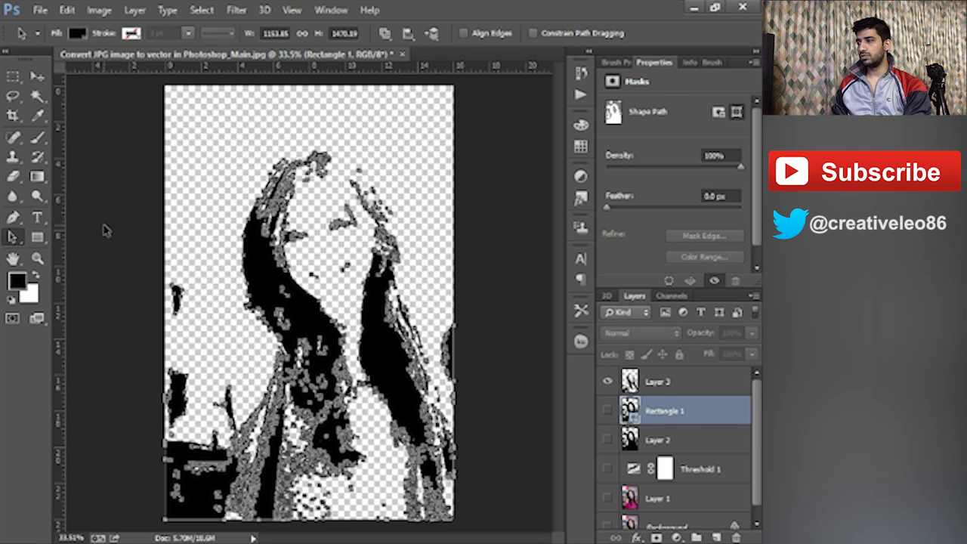
{"action": "left_click", "coordinate": [106, 230]}
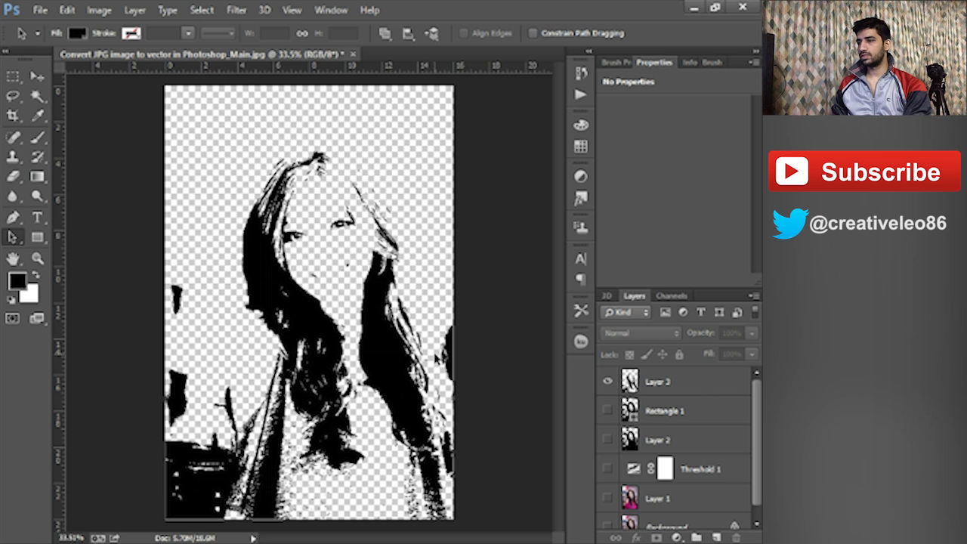
{"action": "left_click_drag", "start_coordinate": [529, 104], "coordinate": [112, 538]}
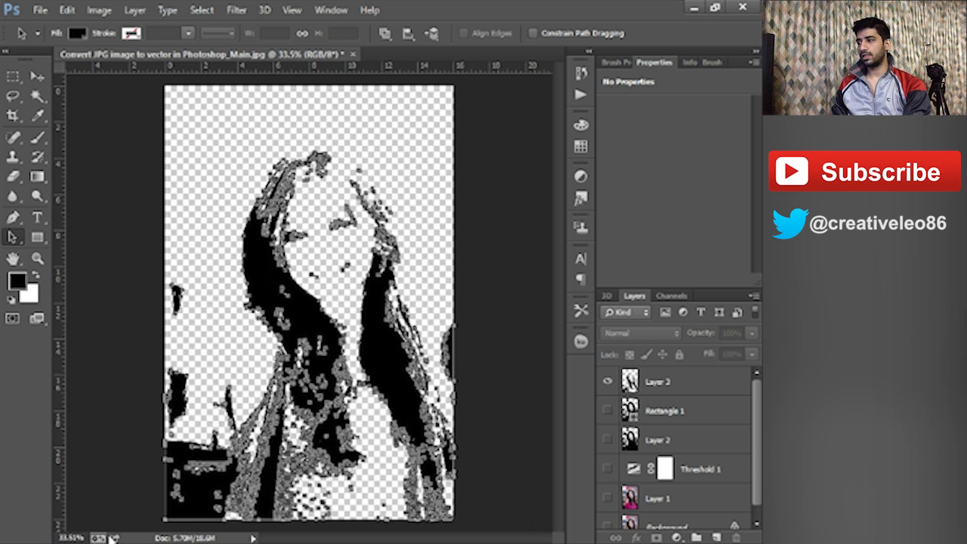
{"action": "left_click", "coordinate": [510, 448]}
{"action": "left_click", "coordinate": [605, 383]}
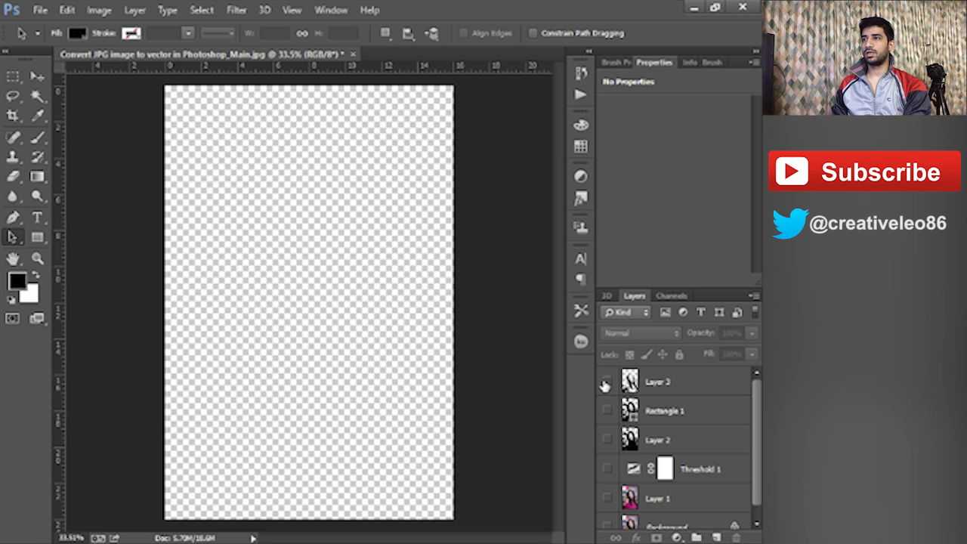
{"action": "left_click", "coordinate": [68, 10]}
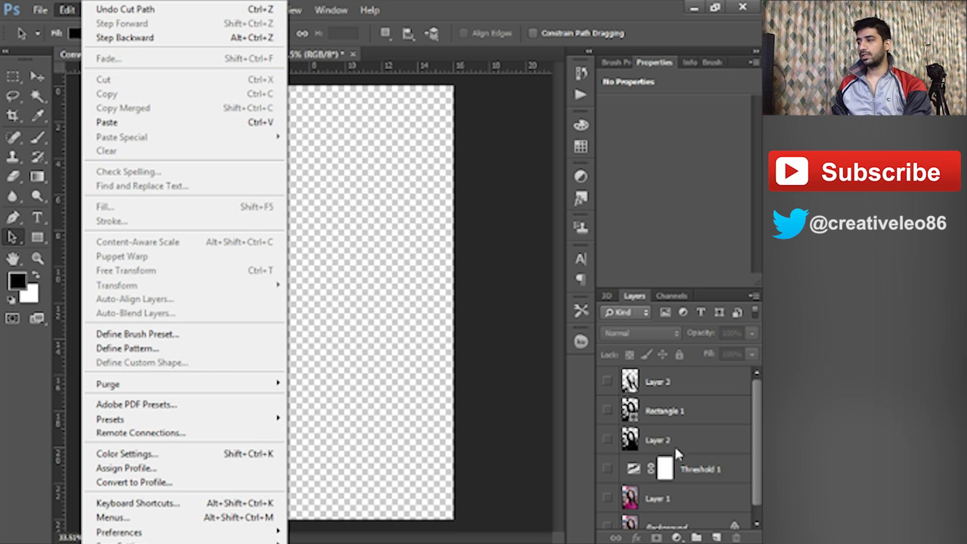
- Draw a small placeholder square beside the page, creating the Rectangle 2 shape layer
{"action": "left_click", "coordinate": [487, 255]}
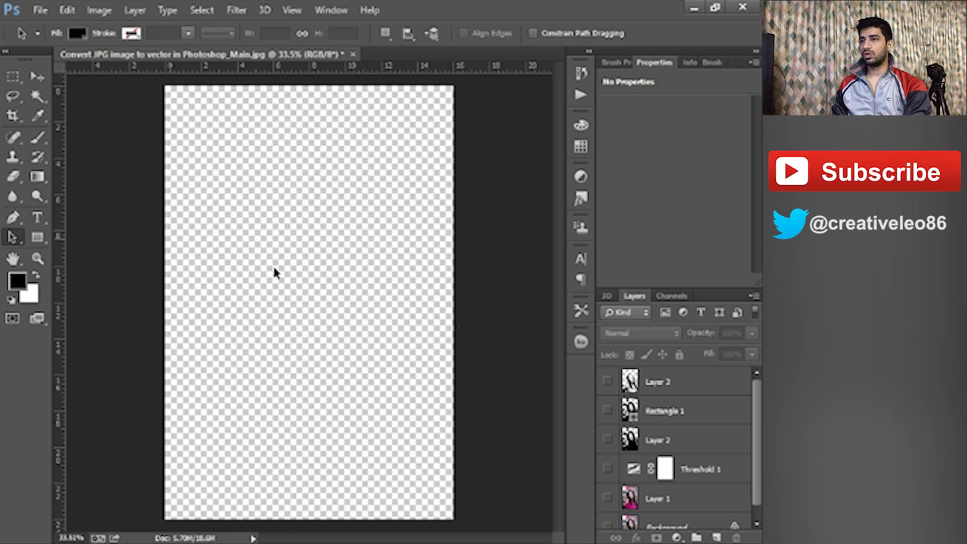
{"action": "left_click", "coordinate": [41, 237]}
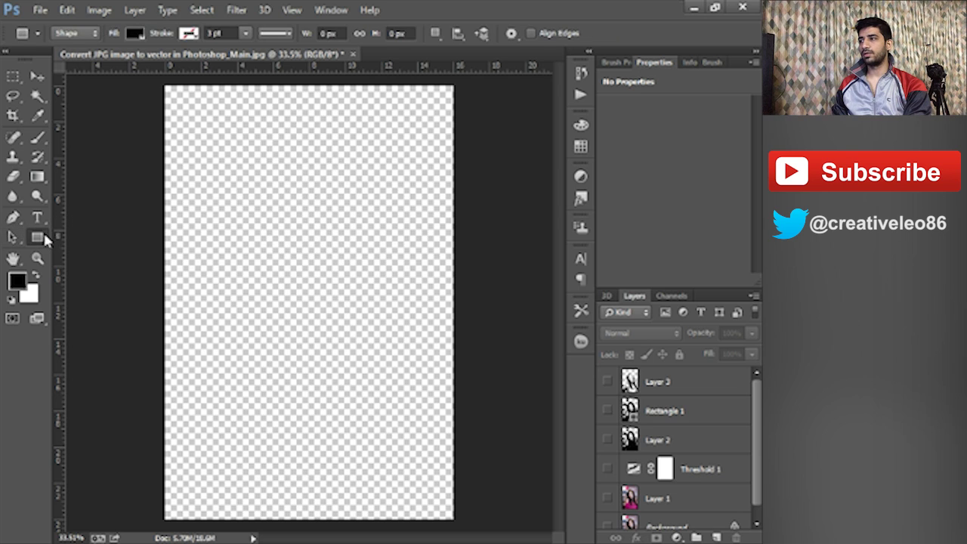
{"action": "left_click_drag", "start_coordinate": [493, 234], "coordinate": [524, 256]}
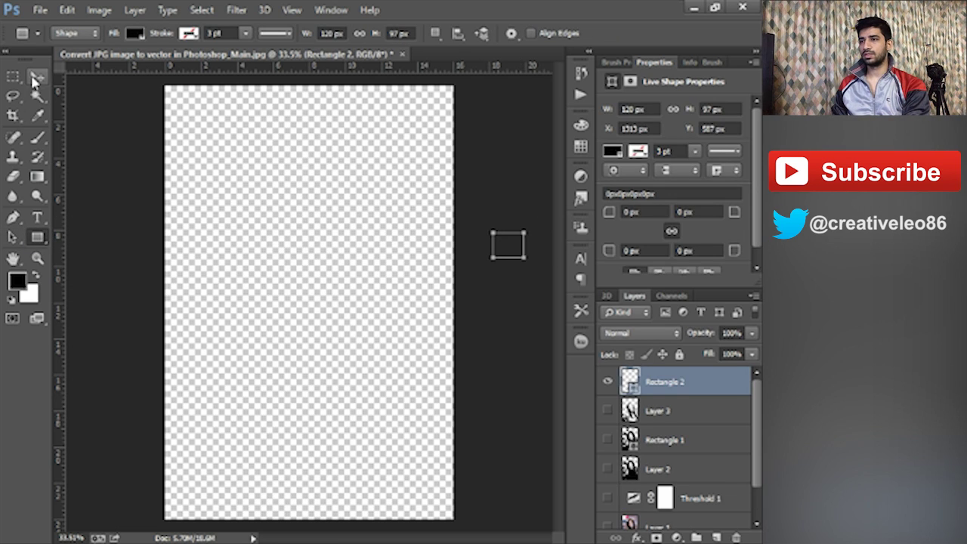
{"action": "left_click", "coordinate": [17, 237]}
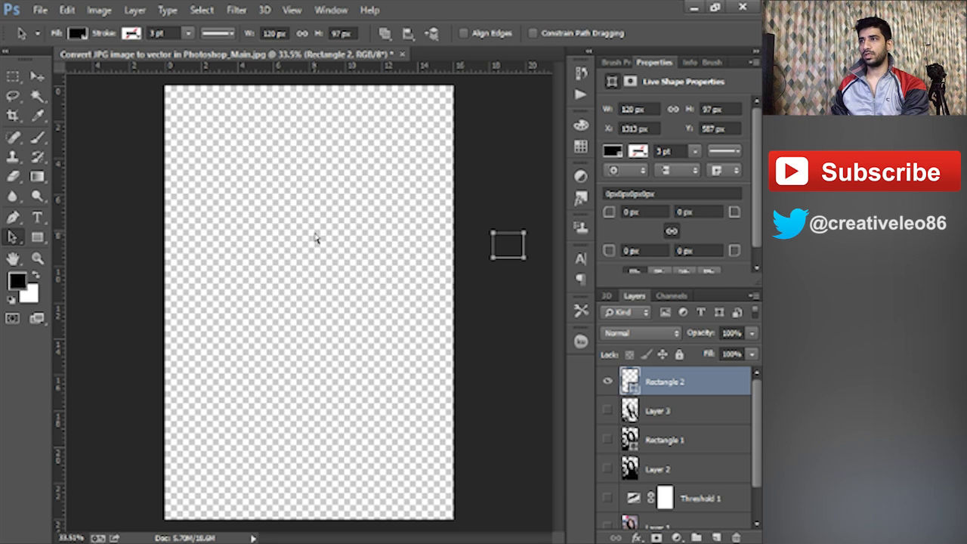
- Paste the traced portrait path into Rectangle 2 and delete the placeholder square
{"action": "left_click", "coordinate": [68, 10]}
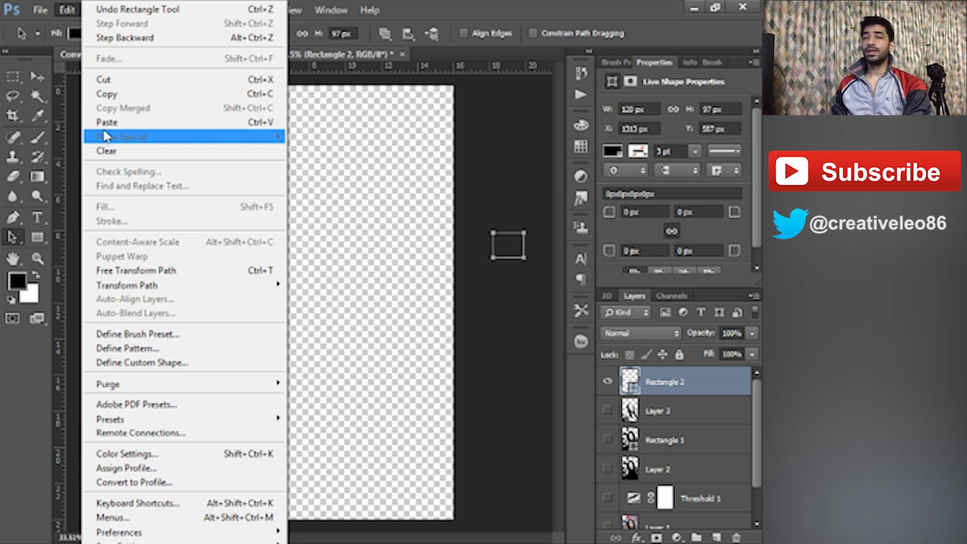
{"action": "left_click", "coordinate": [108, 124]}
{"action": "left_click", "coordinate": [448, 246]}
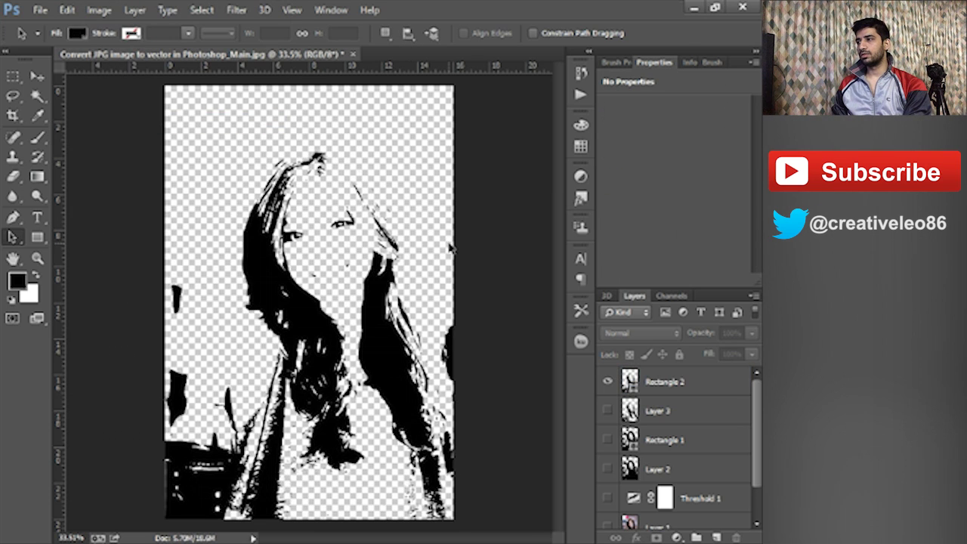
{"action": "left_click_drag", "start_coordinate": [467, 128], "coordinate": [548, 366]}
{"action": "left_click_drag", "start_coordinate": [526, 250], "coordinate": [528, 252]}
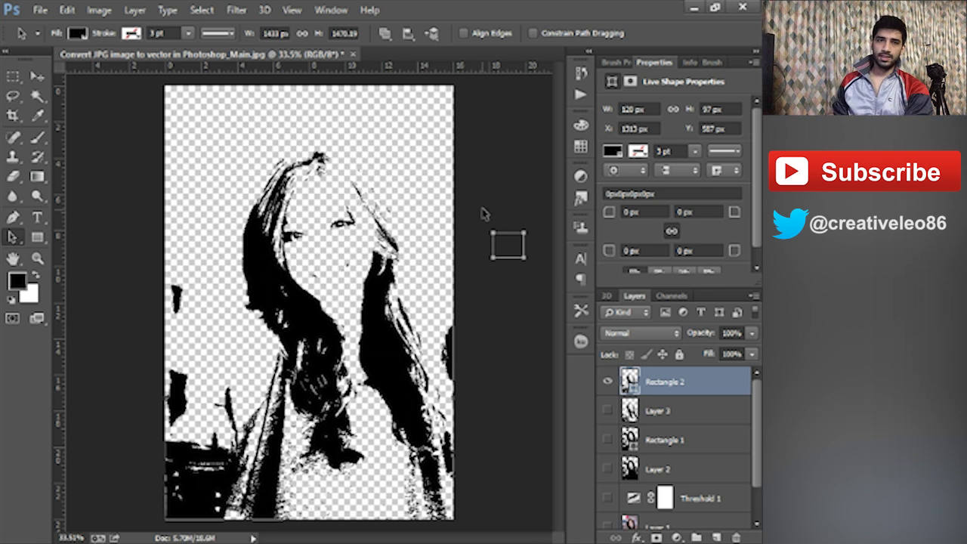
{"action": "key", "text": "Delete"}
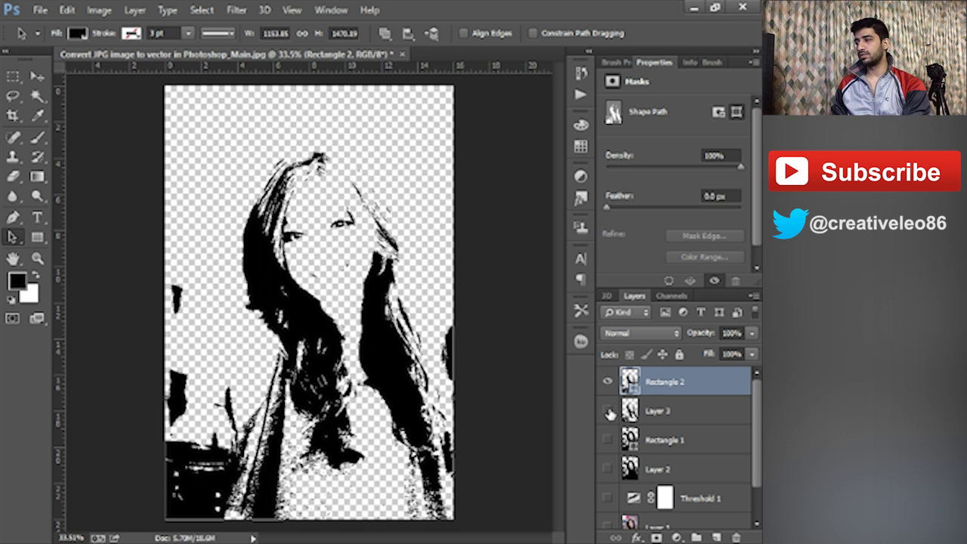
- Delete the leftover Layer 2 and Layer 3, leaving Rectangle 2's fill black for now
{"action": "left_click", "coordinate": [695, 412]}
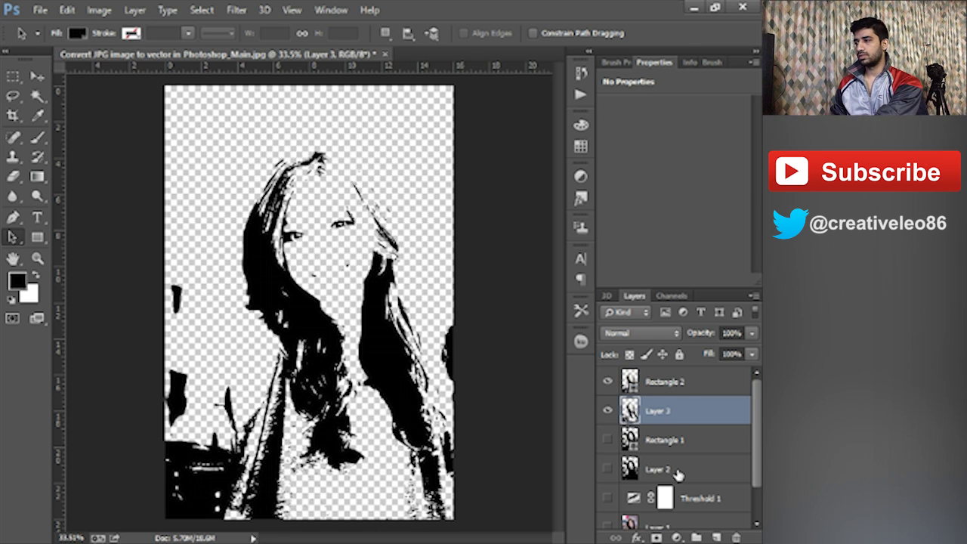
{"action": "left_click", "coordinate": [680, 470], "text": "ctrl"}
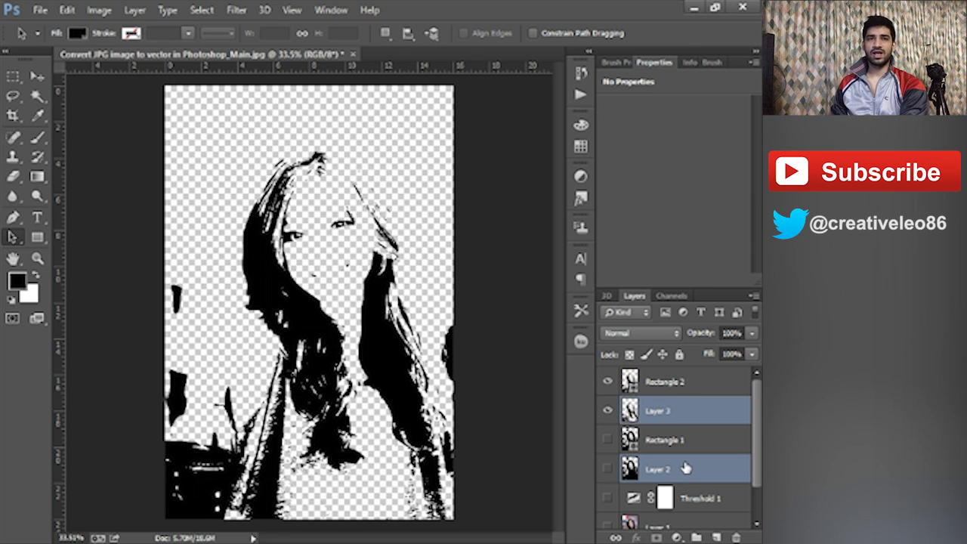
{"action": "key", "text": "Delete"}
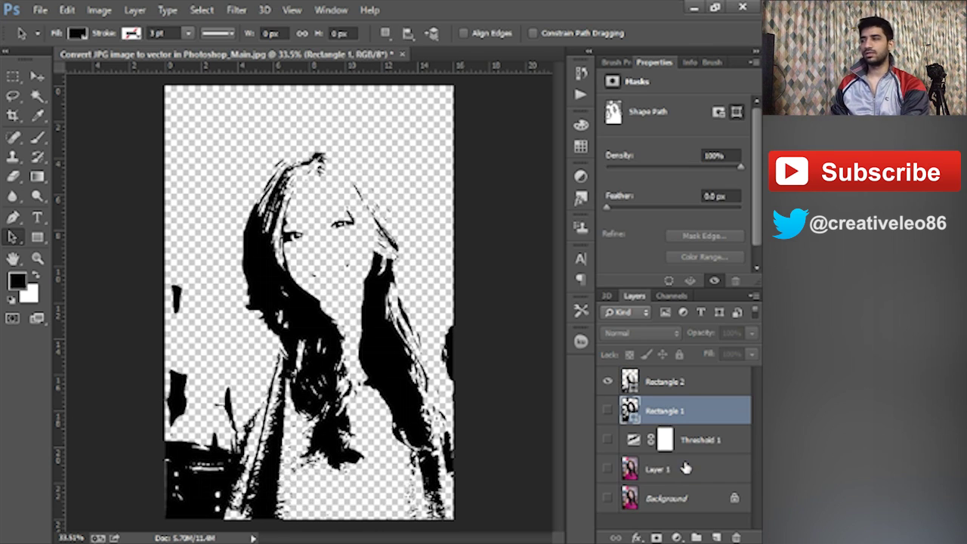
{"action": "double_click", "coordinate": [631, 383]}
{"action": "key", "text": "Return"}
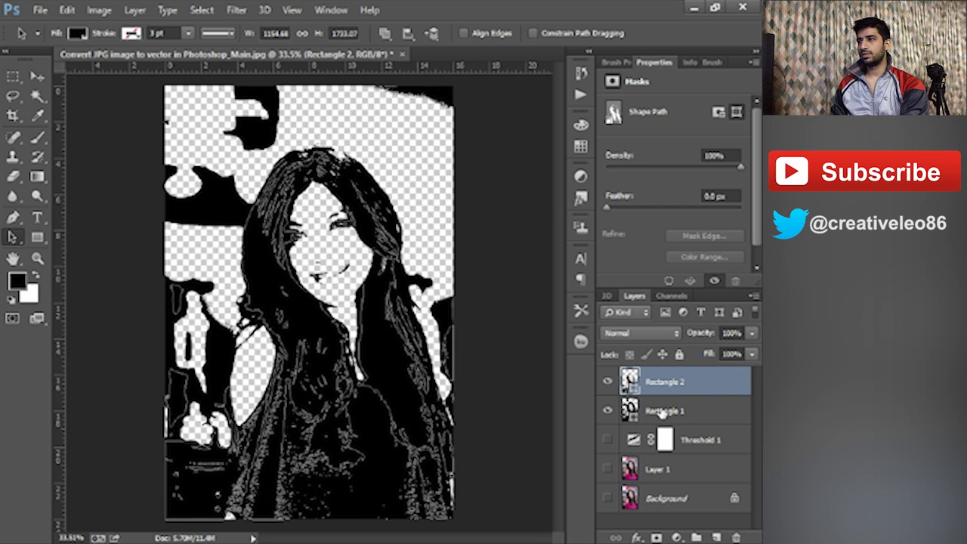
- Select Rectangle 1 with the Move tool and dismiss the no-layers-selected warning
{"action": "left_click", "coordinate": [658, 411]}
{"action": "left_click", "coordinate": [136, 194]}
{"action": "key", "text": "v"}
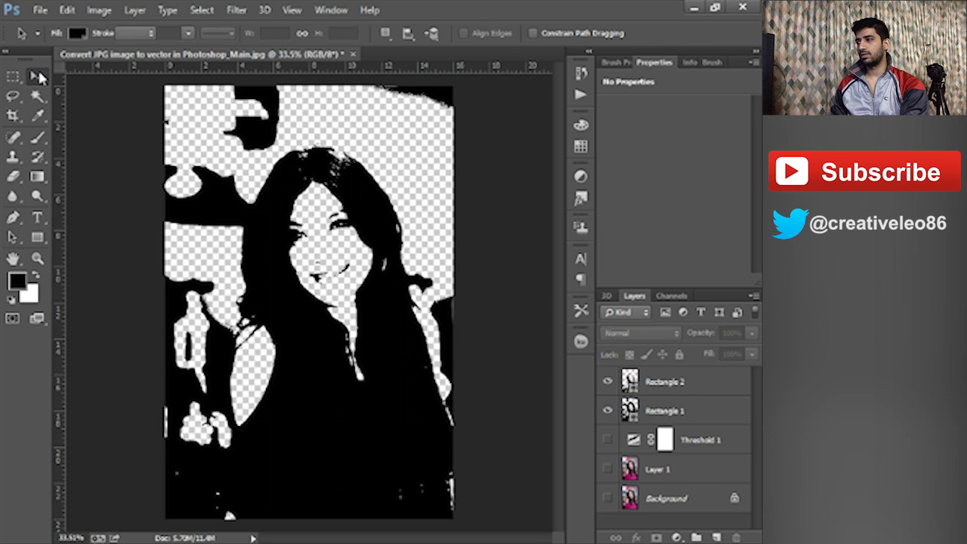
{"action": "left_click", "coordinate": [460, 252]}
{"action": "key", "text": "Return"}
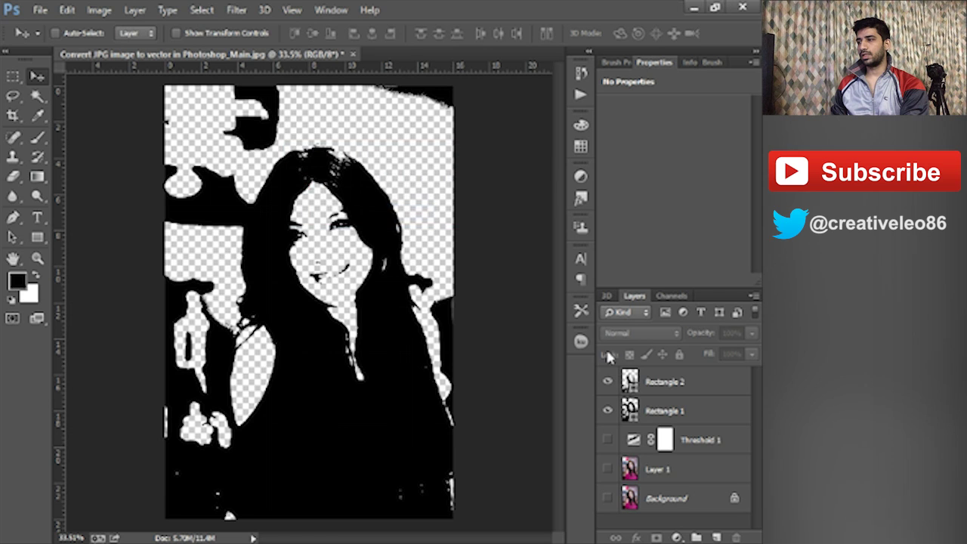
- Change Rectangle 2's fill from black to dark maroon #38262b
{"action": "left_click", "coordinate": [633, 380]}
{"action": "double_click", "coordinate": [629, 380]}
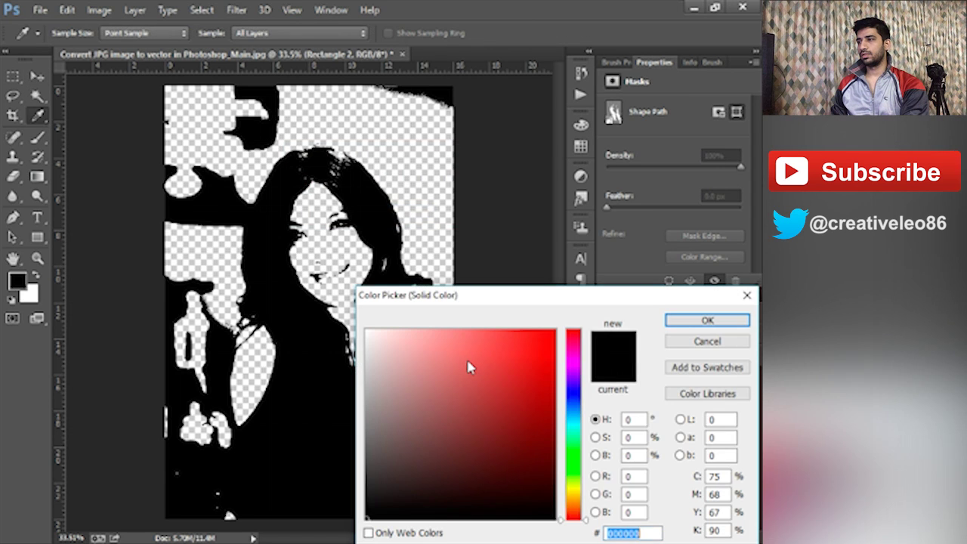
{"action": "left_click", "coordinate": [447, 388]}
{"action": "mouse_move", "coordinate": [447, 388]}
{"action": "left_mouse_down"}
{"action": "mouse_move", "coordinate": [411, 428]}
{"action": "mouse_move", "coordinate": [410, 340]}
{"action": "mouse_move", "coordinate": [376, 385]}
{"action": "mouse_move", "coordinate": [376, 363]}
{"action": "mouse_move", "coordinate": [374, 492]}
{"action": "mouse_move", "coordinate": [383, 472]}
{"action": "left_mouse_up"}
{"action": "left_click", "coordinate": [397, 362]}
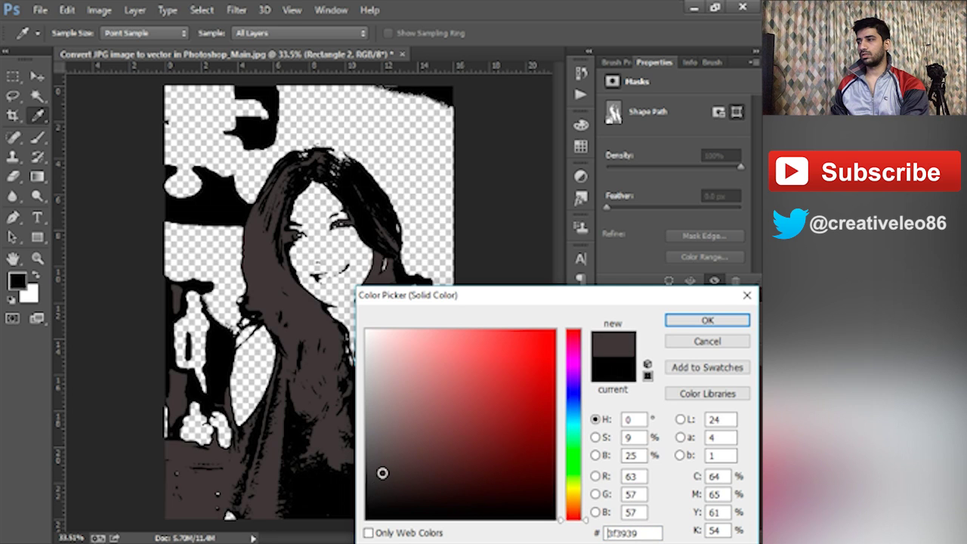
{"action": "left_click", "coordinate": [572, 404]}
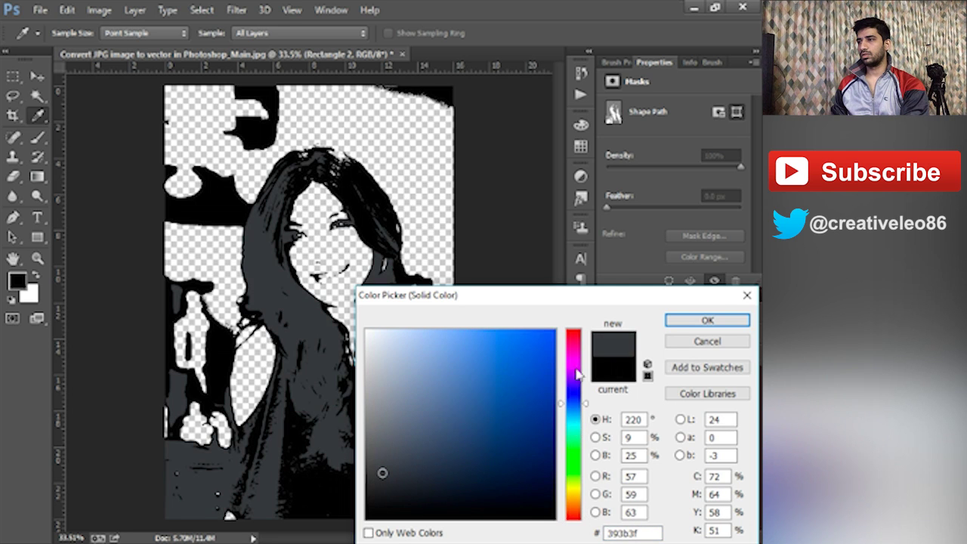
{"action": "left_click_drag", "start_coordinate": [578, 376], "coordinate": [577, 340]}
{"action": "left_click", "coordinate": [426, 376]}
{"action": "mouse_move", "coordinate": [509, 375]}
{"action": "left_mouse_down"}
{"action": "mouse_move", "coordinate": [537, 374]}
{"action": "mouse_move", "coordinate": [415, 493]}
{"action": "mouse_move", "coordinate": [403, 458]}
{"action": "left_mouse_up"}
{"action": "left_click", "coordinate": [709, 320]}
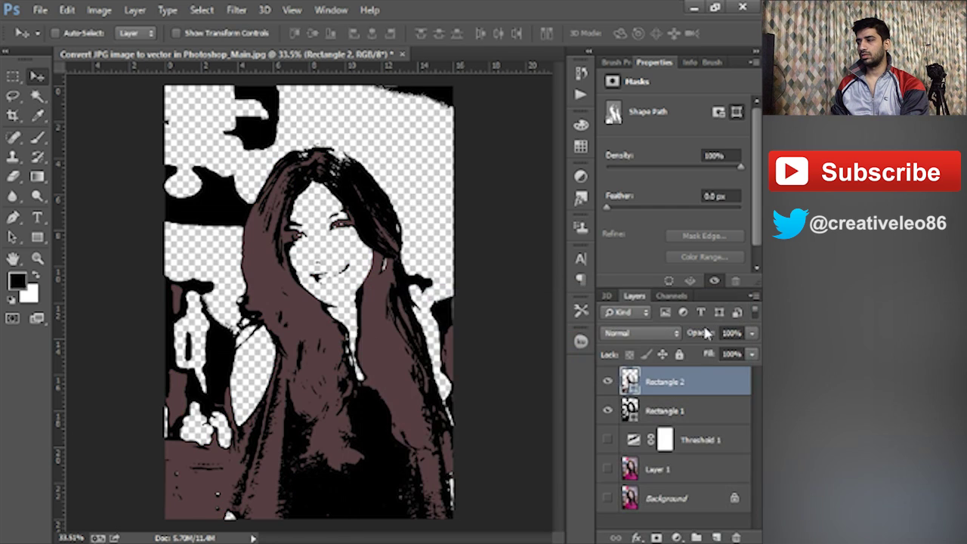
- Add a new Layer 2 just above Threshold 1 and fill it with white
{"action": "left_click", "coordinate": [699, 408]}
{"action": "left_click", "coordinate": [708, 512]}
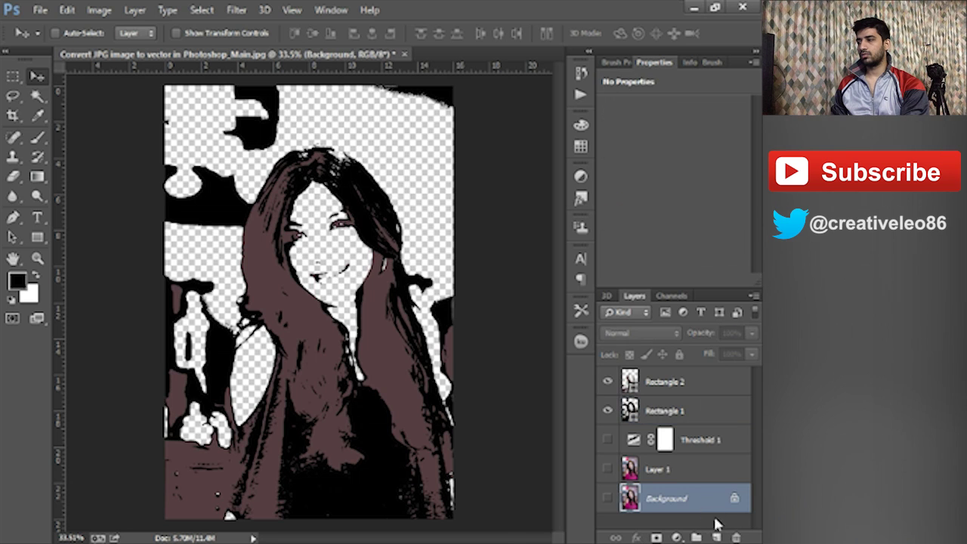
{"action": "left_click", "coordinate": [716, 537]}
{"action": "left_click_drag", "start_coordinate": [710, 501], "coordinate": [706, 432]}
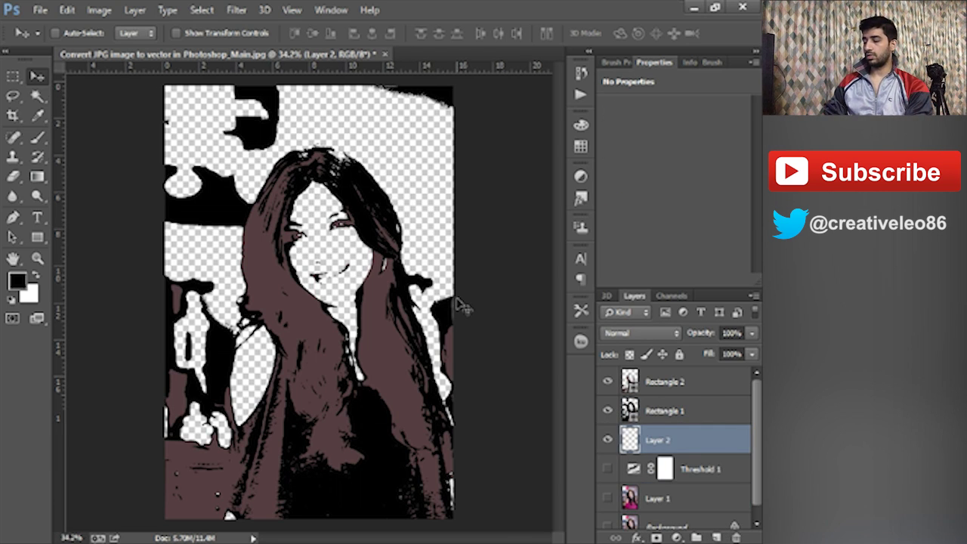
{"action": "scroll", "coordinate": [463, 306], "scroll_direction": "up", "scroll_amount": 1}
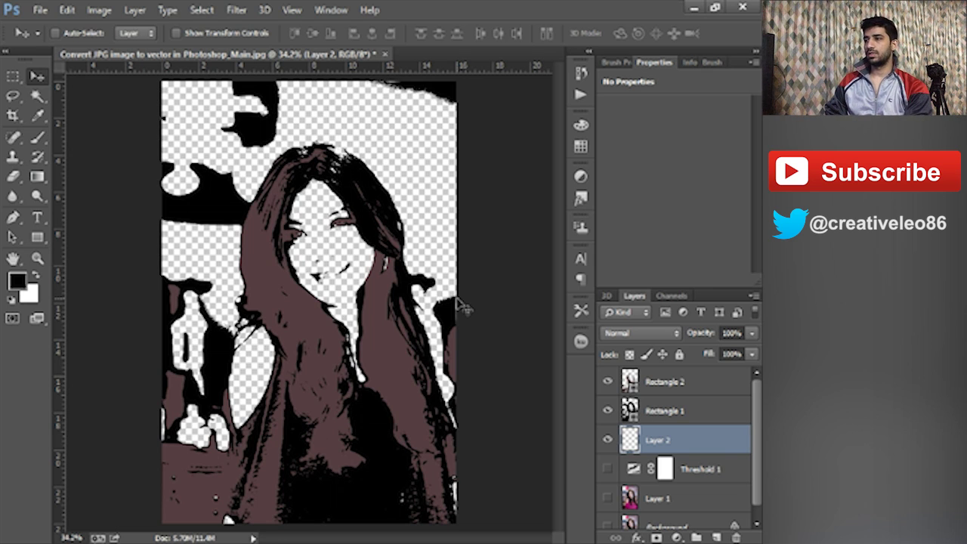
{"action": "key", "text": "alt+BackSpace"}
{"action": "key", "text": "ctrl+BackSpace"}
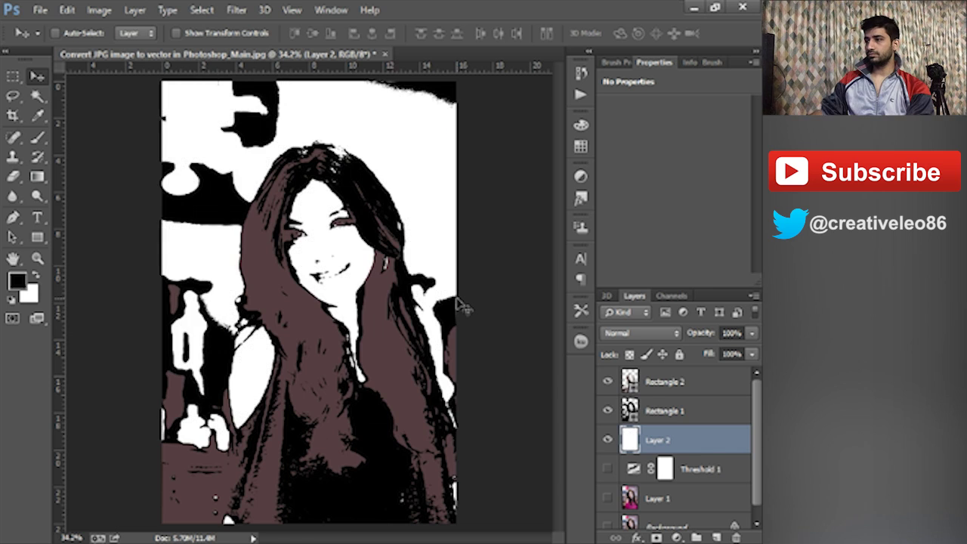
{"action": "key", "text": "ctrl+minus"}
{"action": "key", "text": "ctrl+minus"}
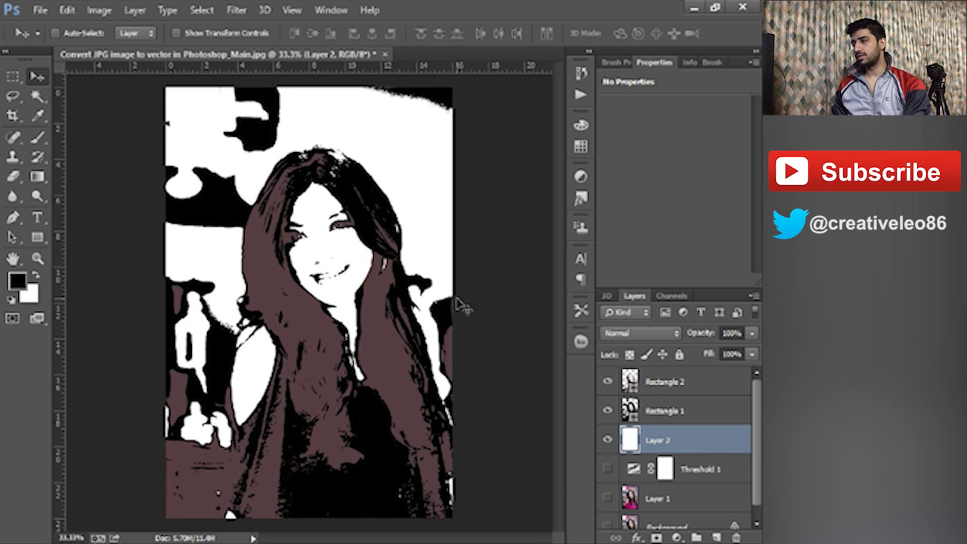
{"action": "left_click", "coordinate": [706, 389]}
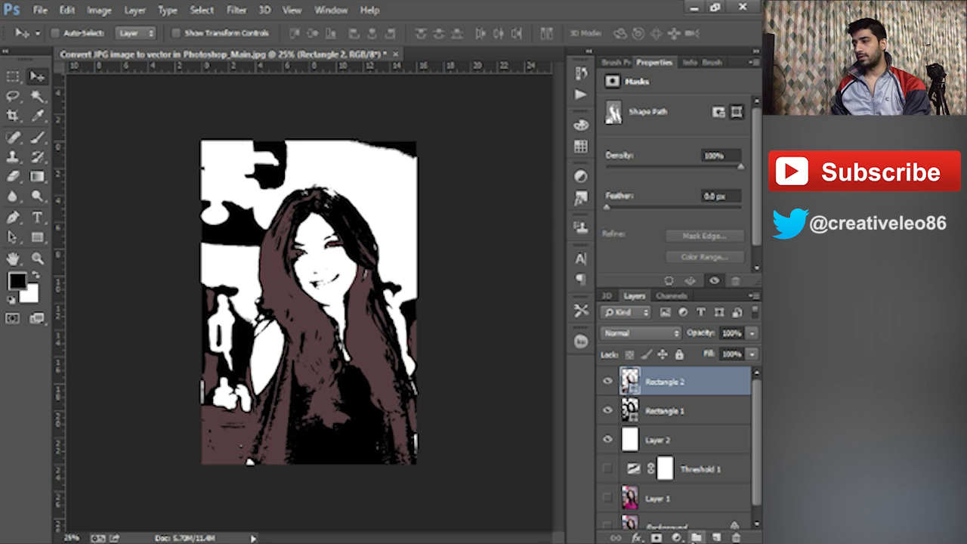
- Add a Gradient Fill layer based on the foreground-to-background gradient preset
{"action": "left_click", "coordinate": [715, 537]}
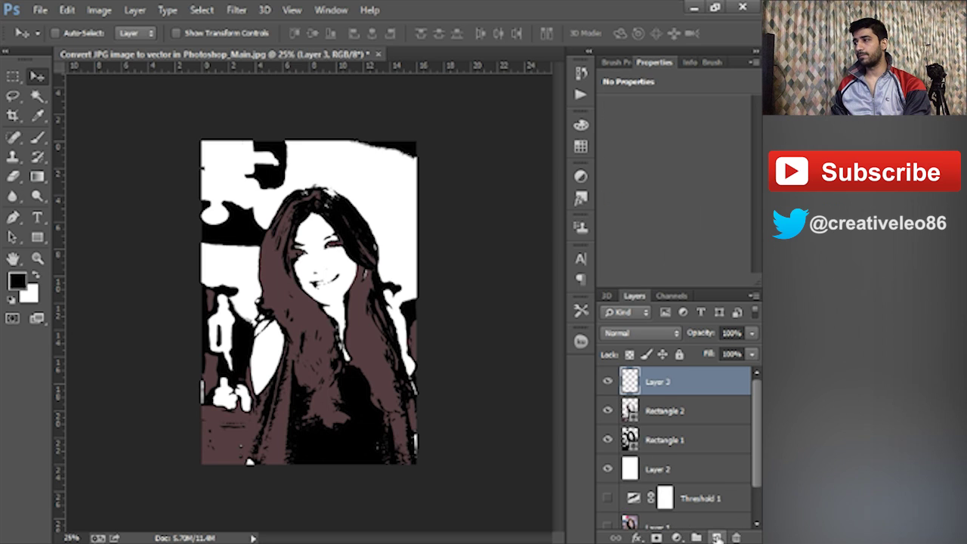
{"action": "left_click", "coordinate": [677, 537]}
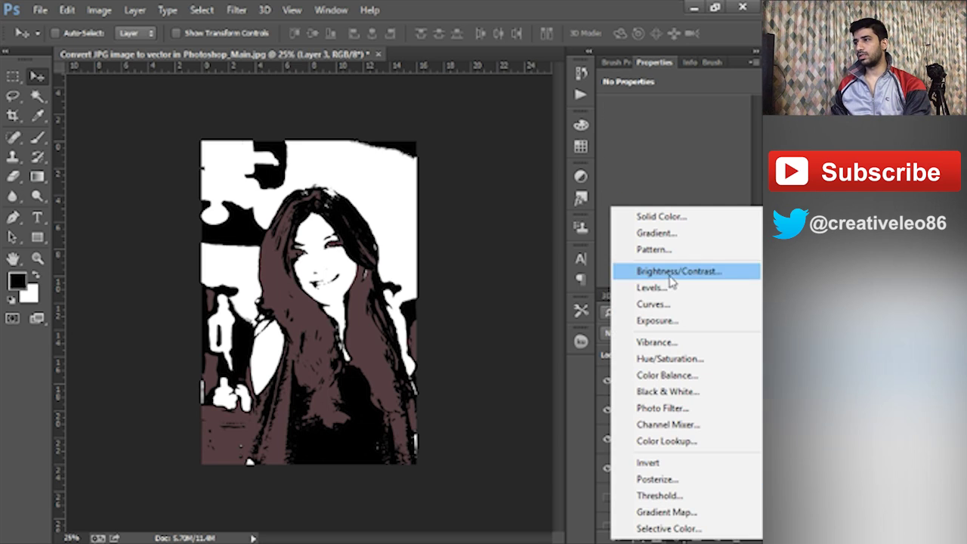
{"action": "left_click", "coordinate": [675, 232]}
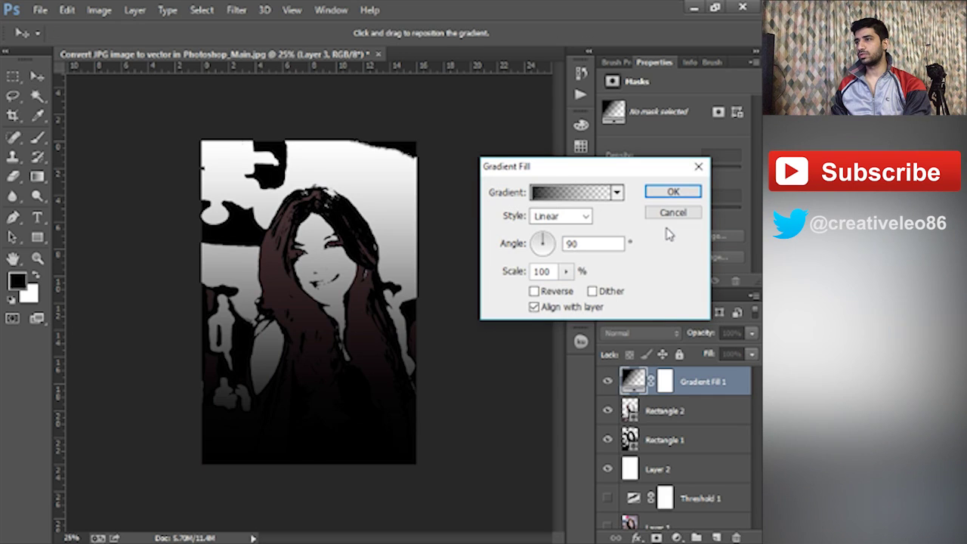
{"action": "left_click", "coordinate": [597, 195]}
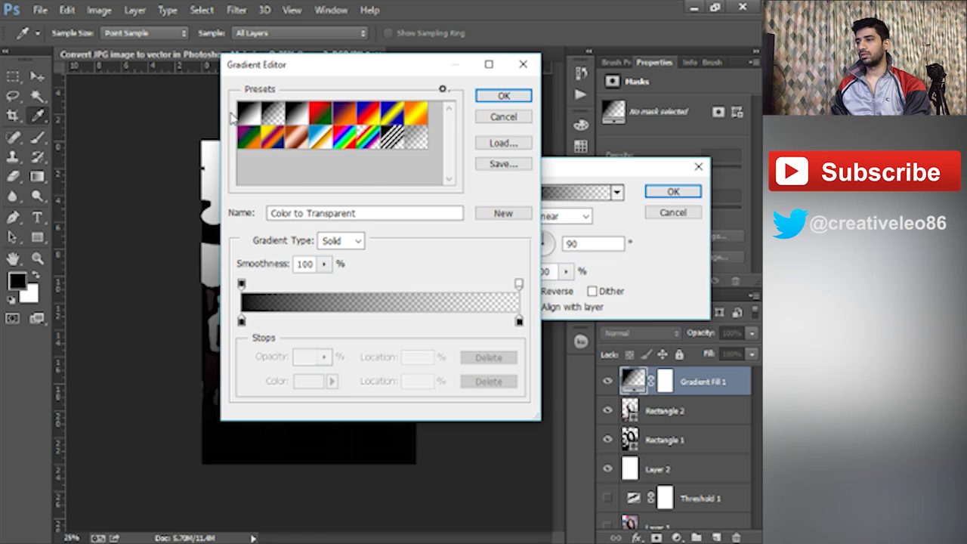
{"action": "left_click", "coordinate": [247, 113]}
- Set the gradient's left colour stop to saturated orange #ffa200
{"action": "left_click", "coordinate": [242, 323]}
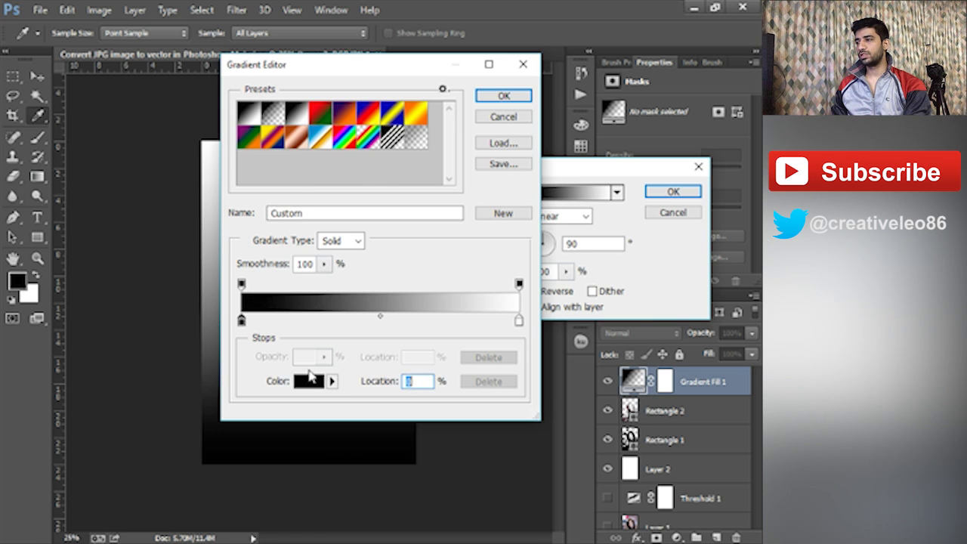
{"action": "left_click", "coordinate": [309, 381]}
{"action": "left_click_drag", "start_coordinate": [584, 470], "coordinate": [584, 500]}
{"action": "left_click", "coordinate": [524, 325]}
{"action": "left_click_drag", "start_coordinate": [524, 324], "coordinate": [557, 329]}
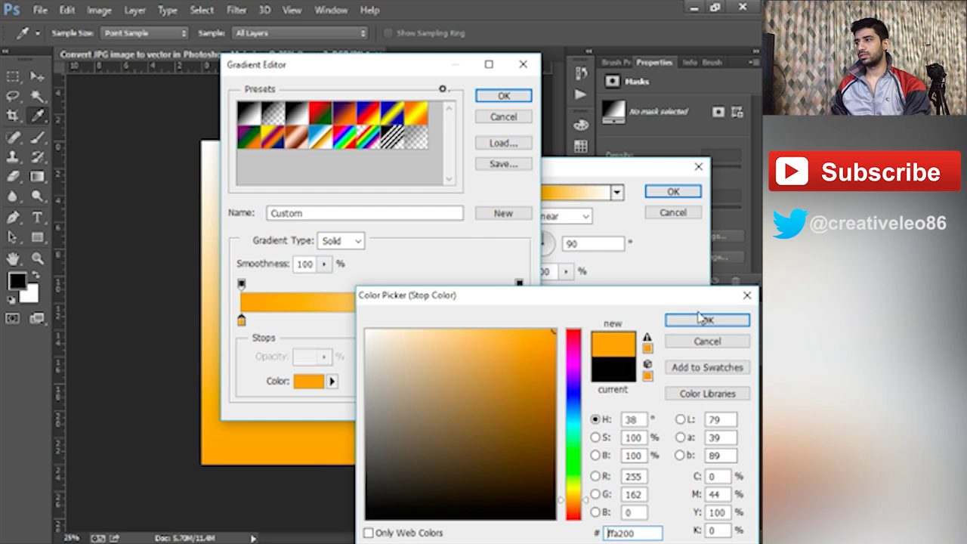
{"action": "left_click", "coordinate": [707, 320]}
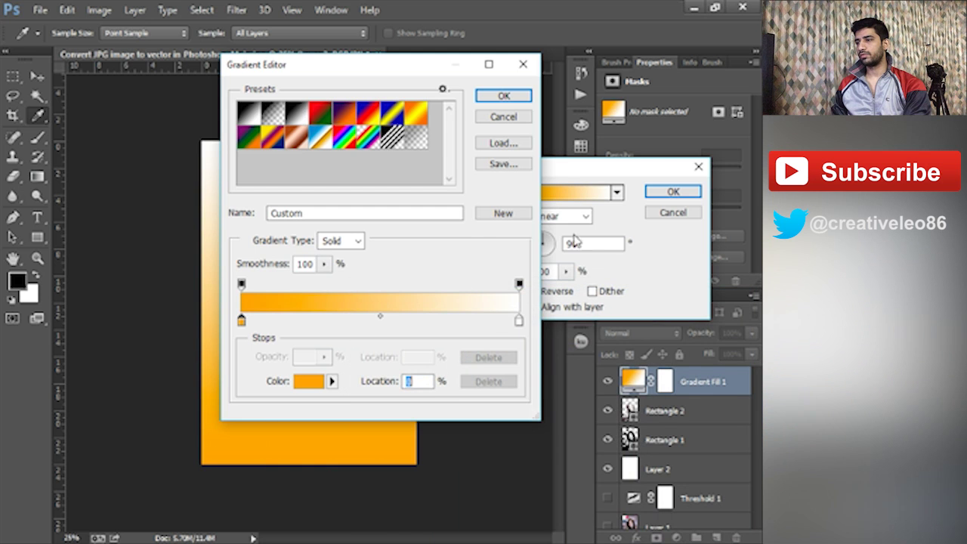
- Set the right stop to warm near-white and confirm the 90° Gradient Fill 1 layer
{"action": "left_click", "coordinate": [519, 322]}
{"action": "left_click", "coordinate": [308, 381]}
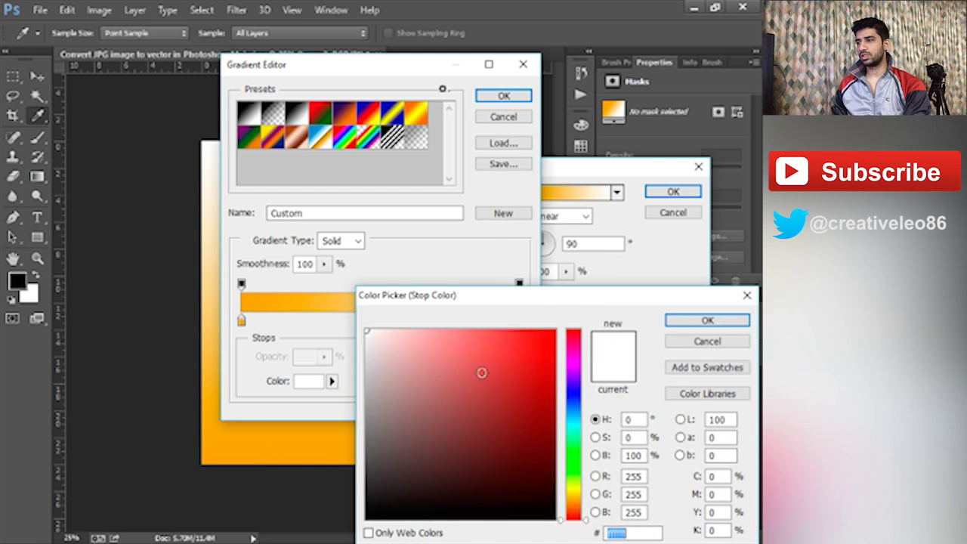
{"action": "left_click", "coordinate": [582, 500]}
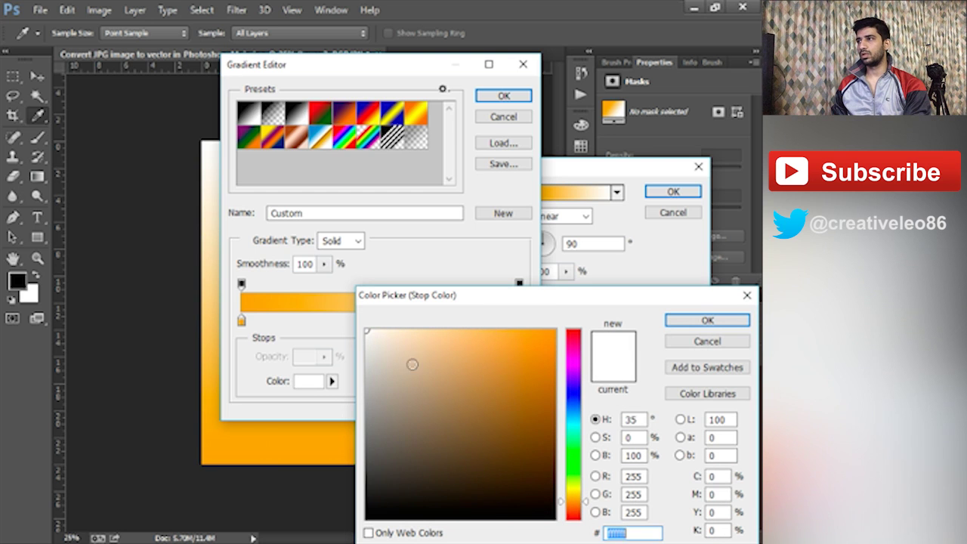
{"action": "left_click", "coordinate": [381, 331]}
{"action": "left_click", "coordinate": [706, 319]}
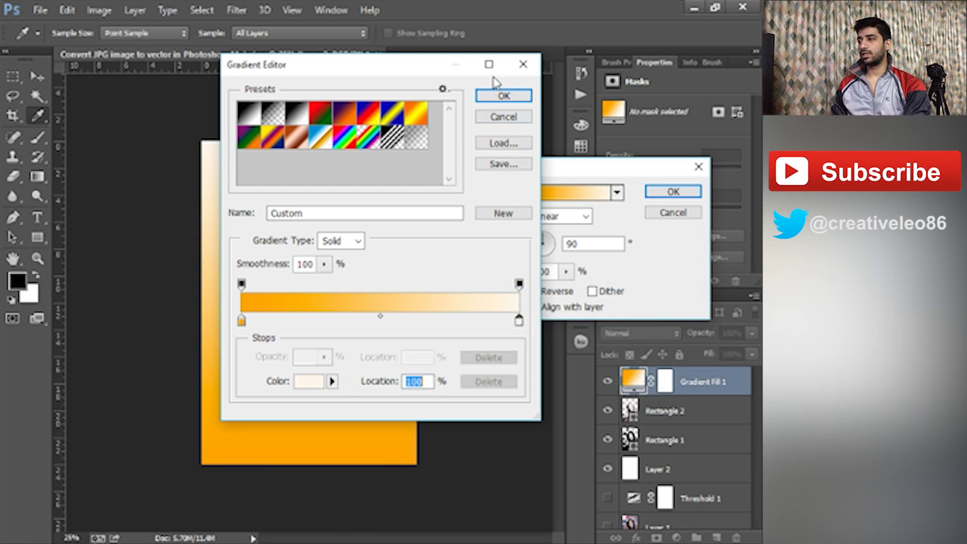
{"action": "left_click", "coordinate": [502, 95]}
{"action": "left_click", "coordinate": [679, 191]}
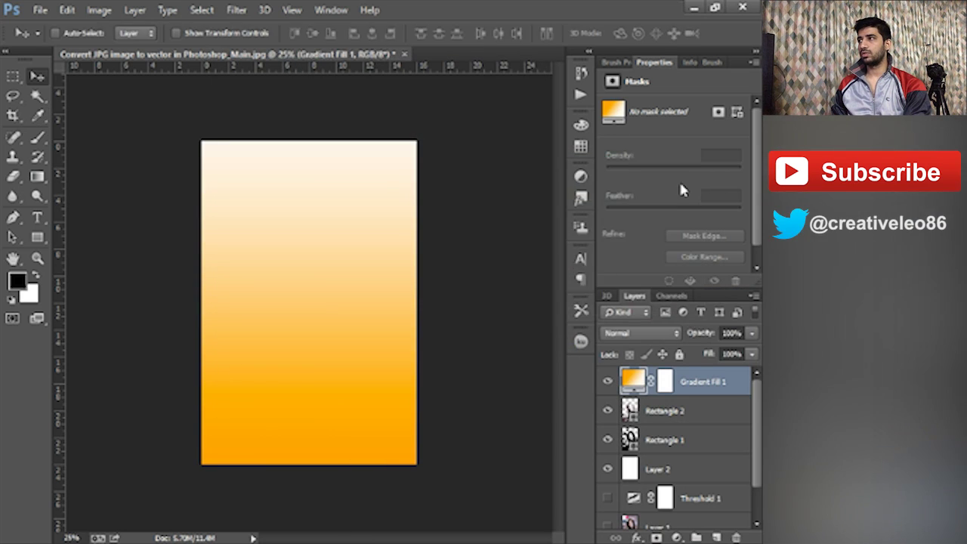
{"action": "left_click", "coordinate": [655, 332]}
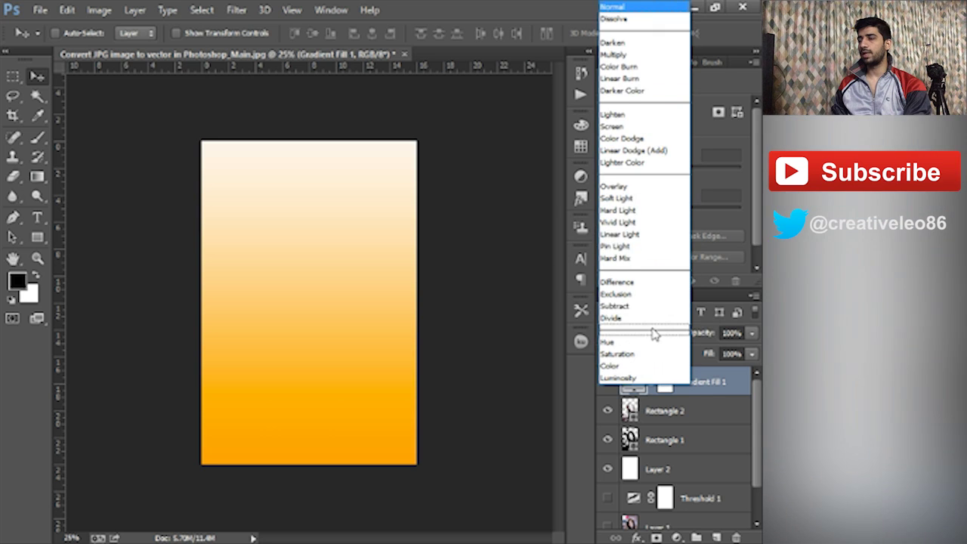
- Try Multiply, then settle on Hue as Gradient Fill 1's blend mode
{"action": "left_click", "coordinate": [614, 54]}
{"action": "left_click", "coordinate": [655, 336]}
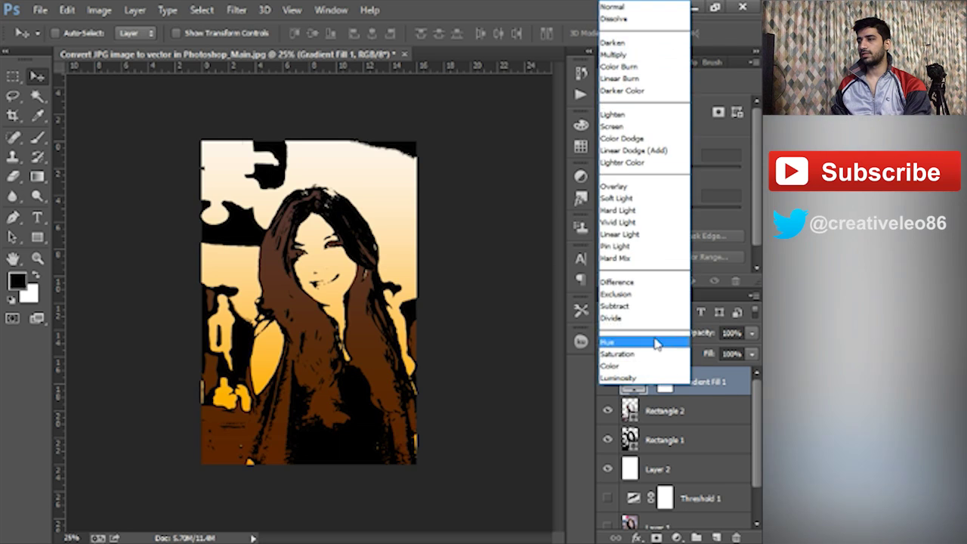
{"action": "left_click", "coordinate": [654, 340]}
{"action": "scroll", "coordinate": [654, 335], "scroll_direction": "up", "scroll_amount": 4}
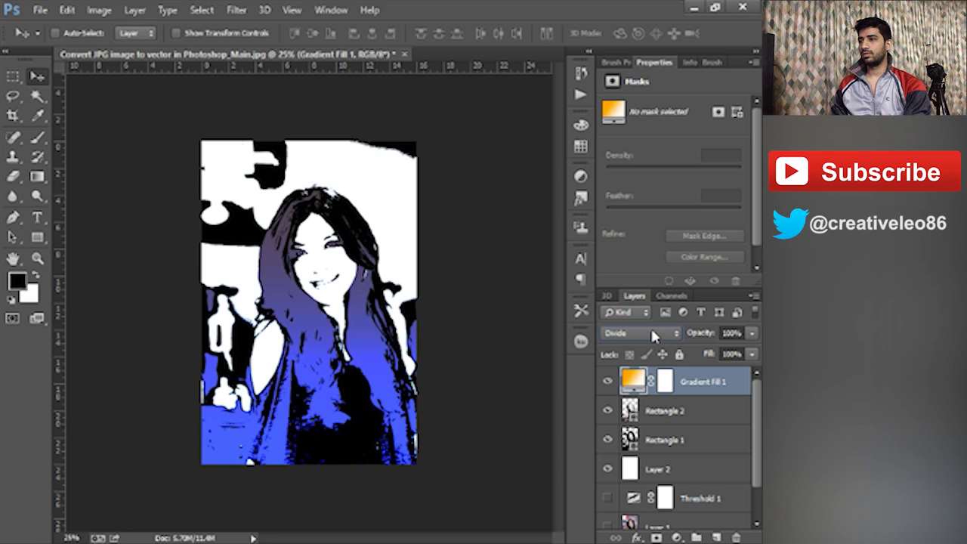
{"action": "scroll", "coordinate": [652, 333], "scroll_direction": "up", "scroll_amount": 6}
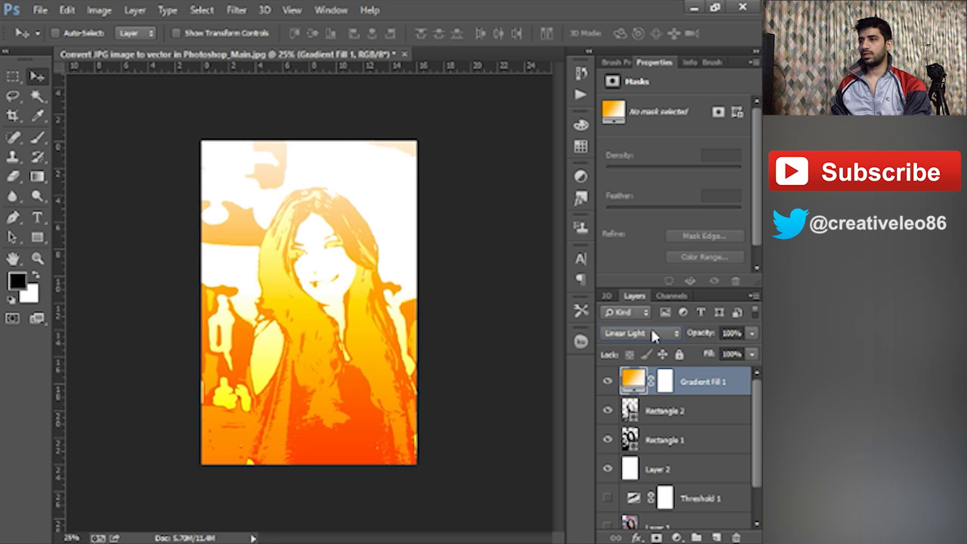
{"action": "scroll", "coordinate": [651, 332], "scroll_direction": "up", "scroll_amount": 3}
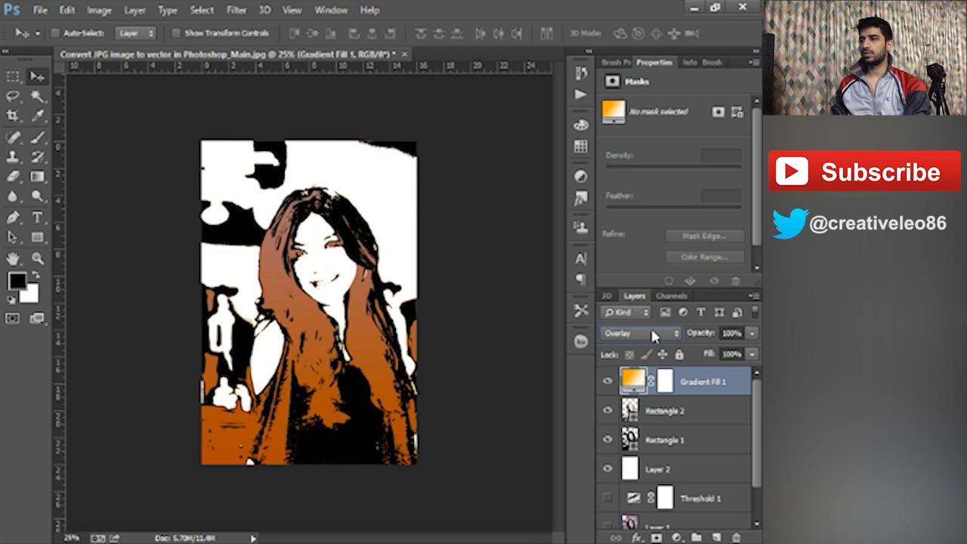
{"action": "scroll", "coordinate": [652, 334], "scroll_direction": "up", "scroll_amount": 6}
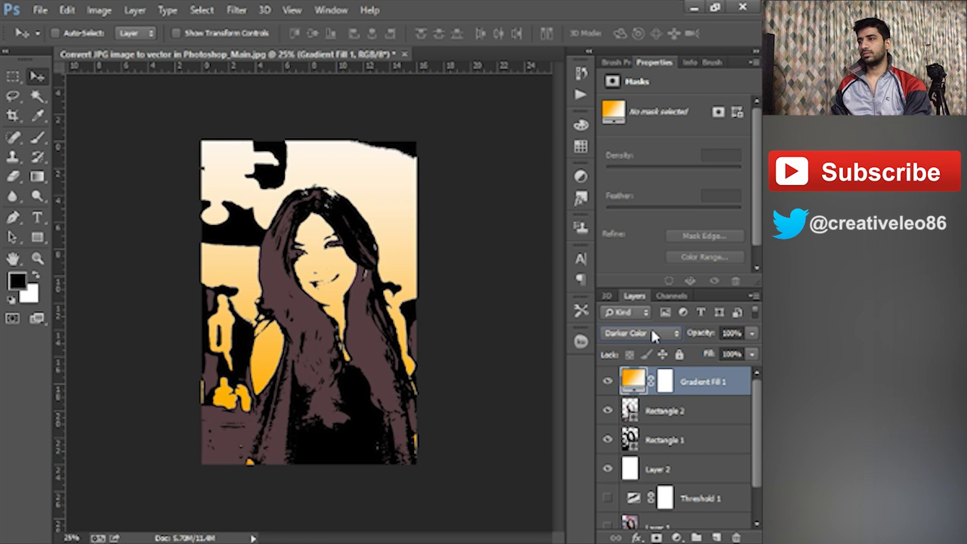
{"action": "scroll", "coordinate": [652, 333], "scroll_direction": "up", "scroll_amount": 4}
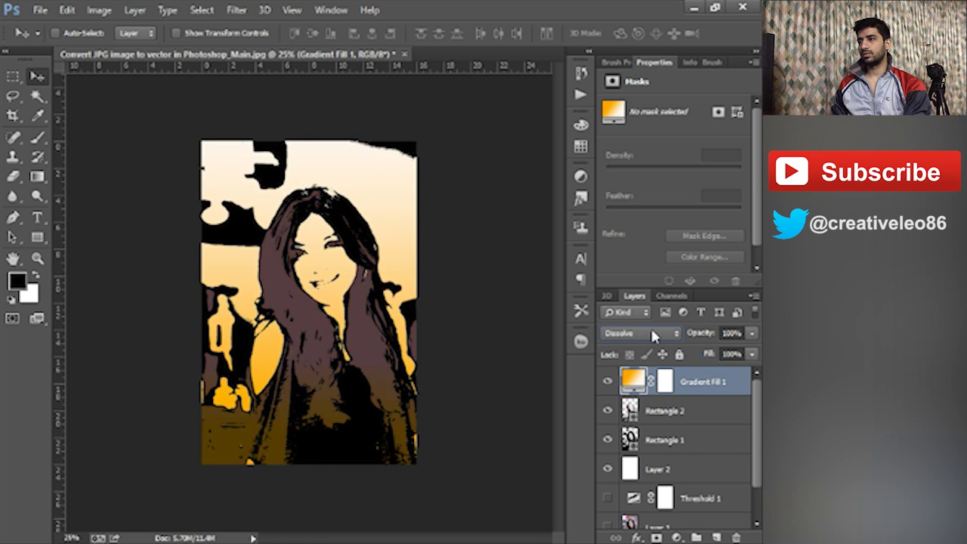
{"action": "scroll", "coordinate": [651, 335], "scroll_direction": "down", "scroll_amount": 10}
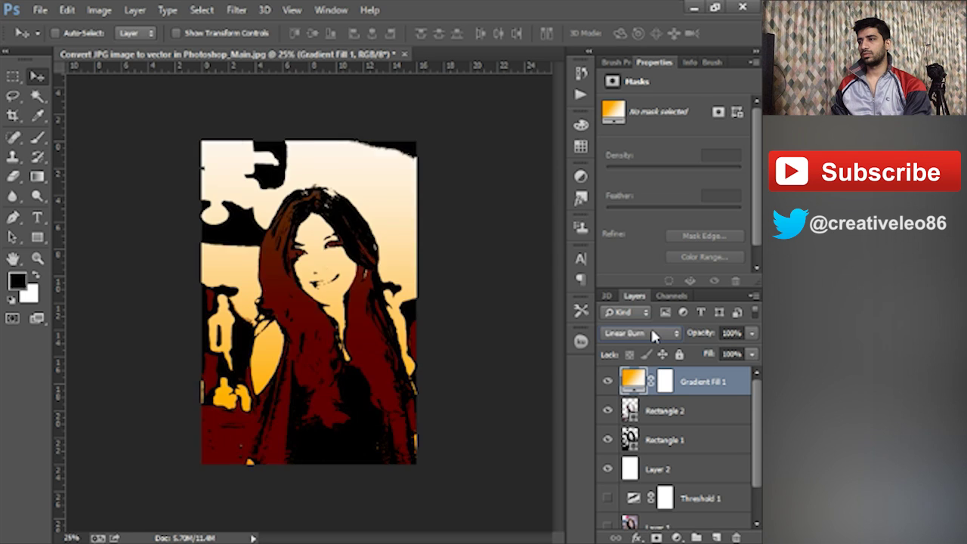
{"action": "scroll", "coordinate": [655, 336], "scroll_direction": "down", "scroll_amount": 8}
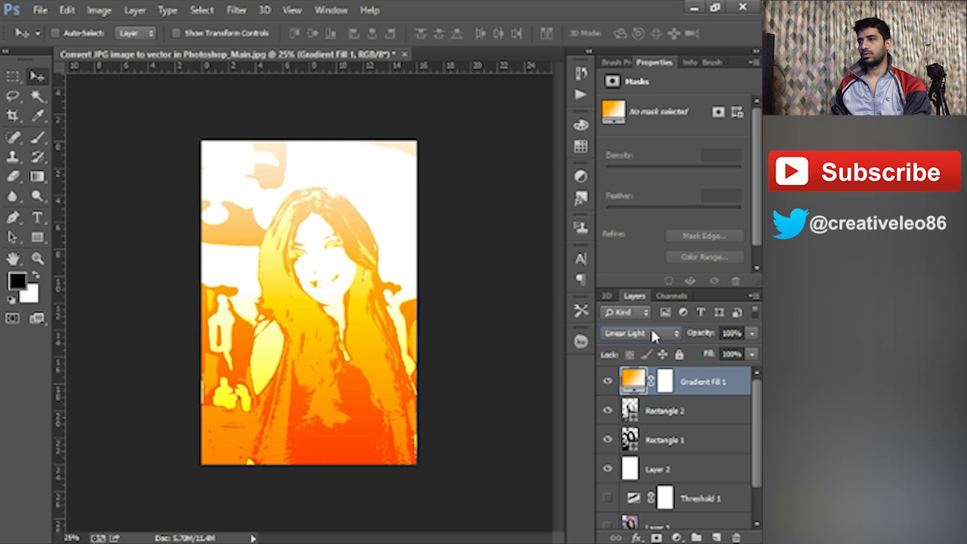
{"action": "scroll", "coordinate": [651, 333], "scroll_direction": "down", "scroll_amount": 4}
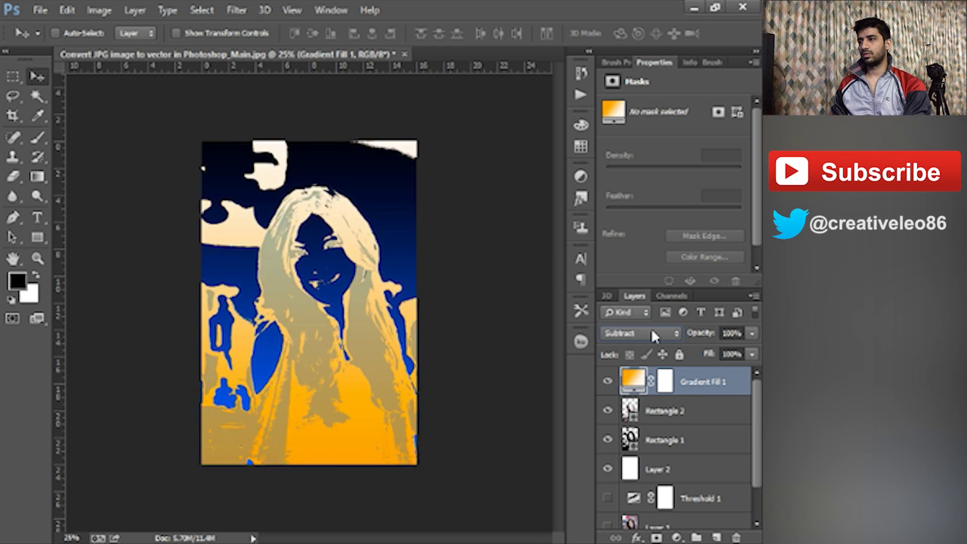
{"action": "scroll", "coordinate": [652, 333], "scroll_direction": "down", "scroll_amount": 4}
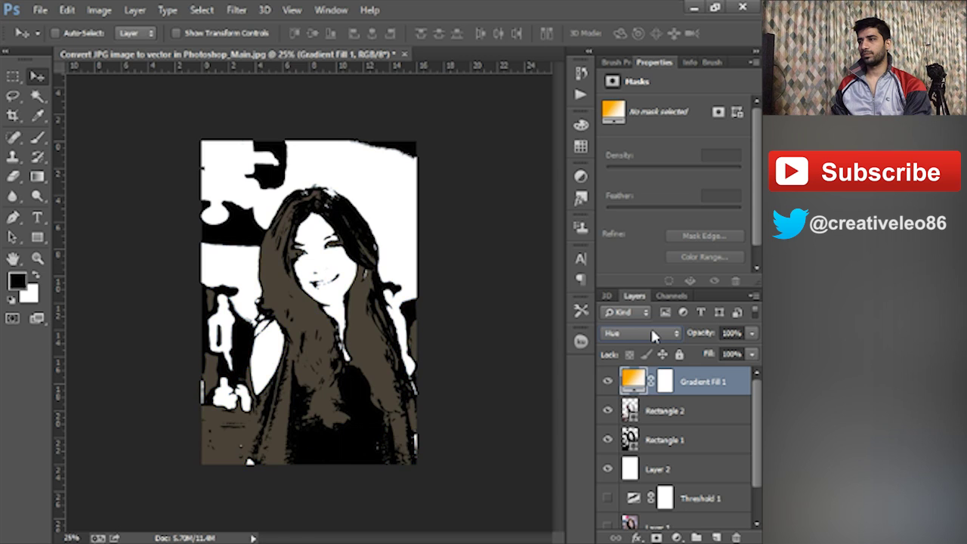
{"action": "scroll", "coordinate": [652, 333], "scroll_direction": "up", "scroll_amount": 3}
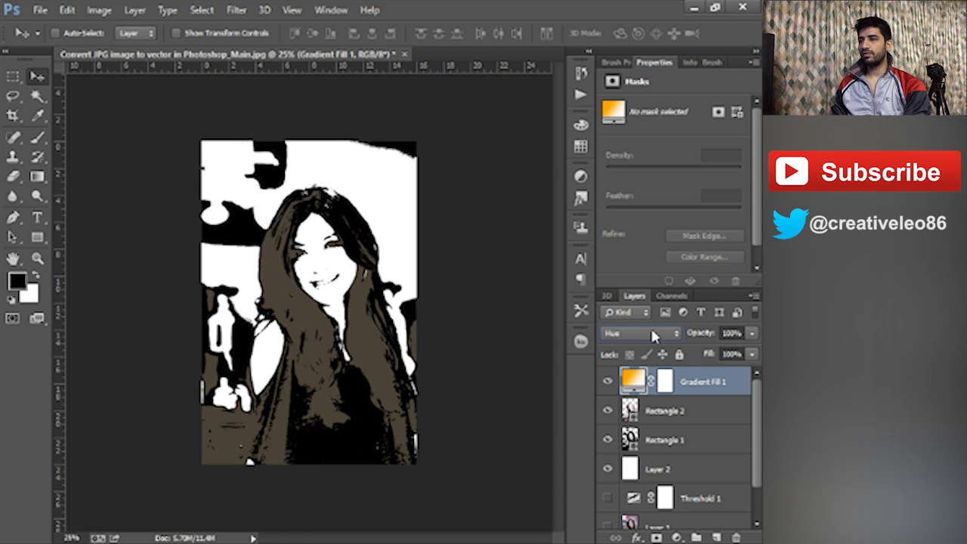
- Fill Layer 2 with the pale cream background colour #f8f2d0
{"action": "left_click", "coordinate": [687, 474]}
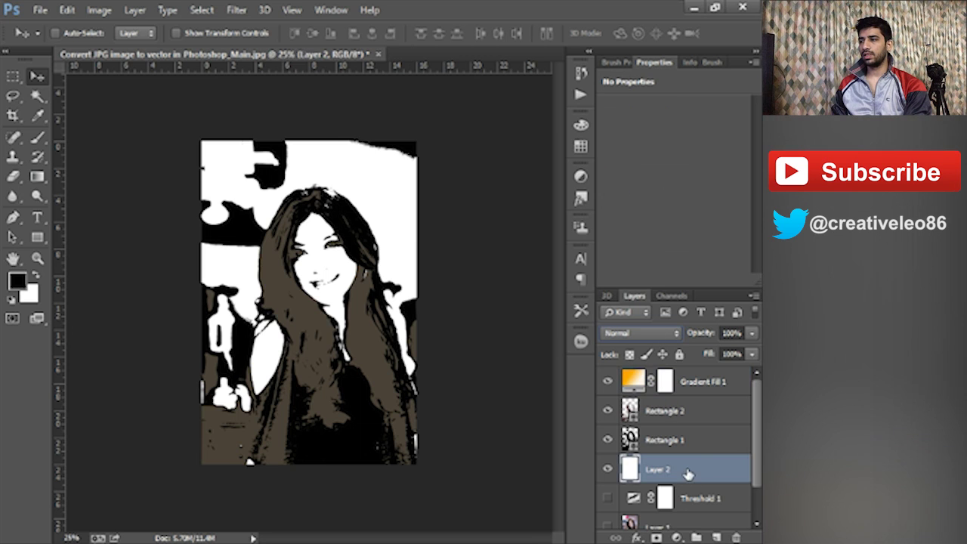
{"action": "left_click", "coordinate": [30, 293]}
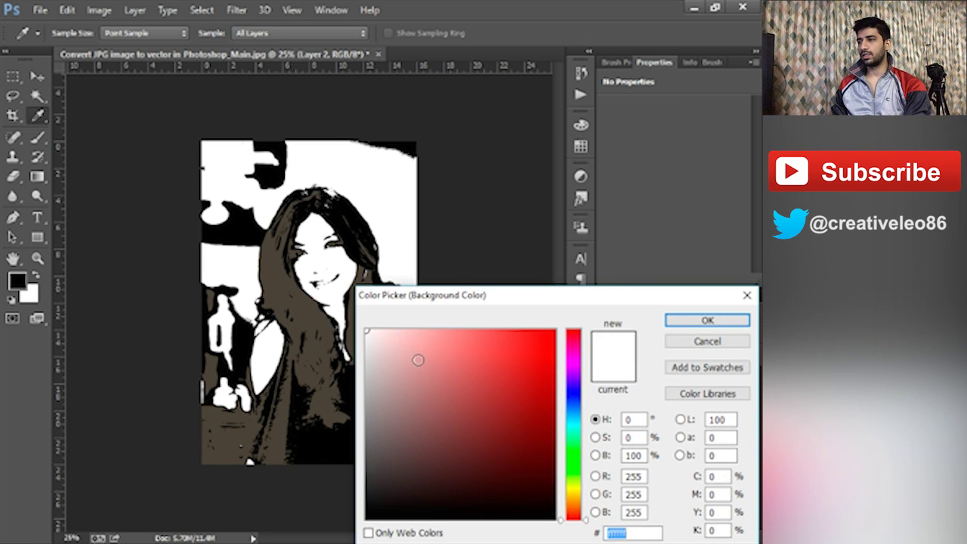
{"action": "mouse_move", "coordinate": [418, 360]}
{"action": "left_mouse_down"}
{"action": "mouse_move", "coordinate": [367, 340]}
{"action": "mouse_move", "coordinate": [381, 337]}
{"action": "left_mouse_up"}
{"action": "left_click", "coordinate": [573, 488]}
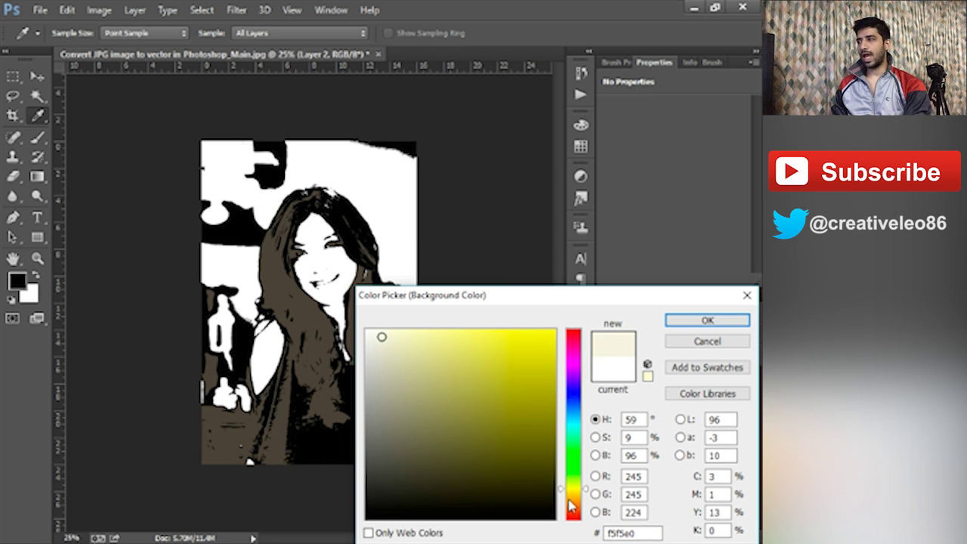
{"action": "left_click_drag", "start_coordinate": [572, 508], "coordinate": [573, 493]}
{"action": "left_click_drag", "start_coordinate": [382, 335], "coordinate": [396, 333]}
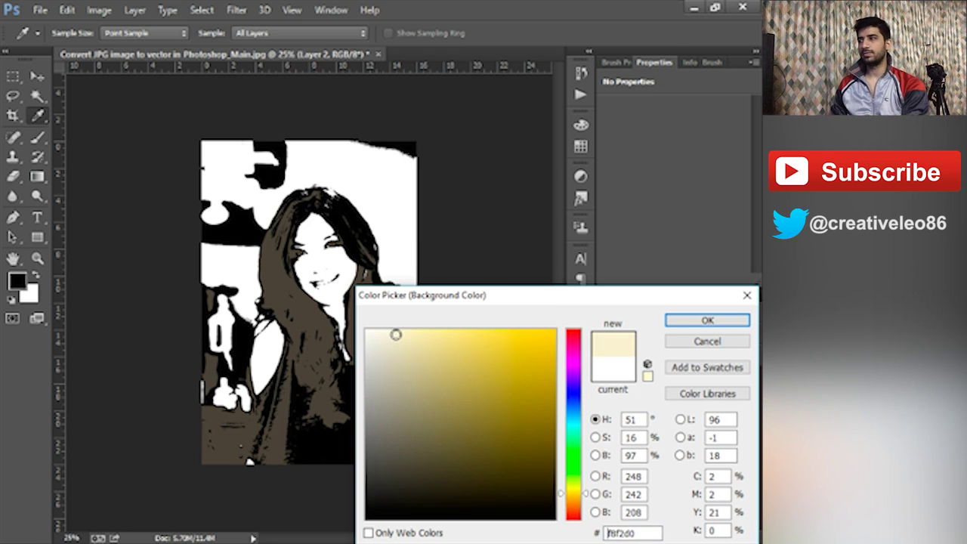
{"action": "left_click", "coordinate": [708, 321]}
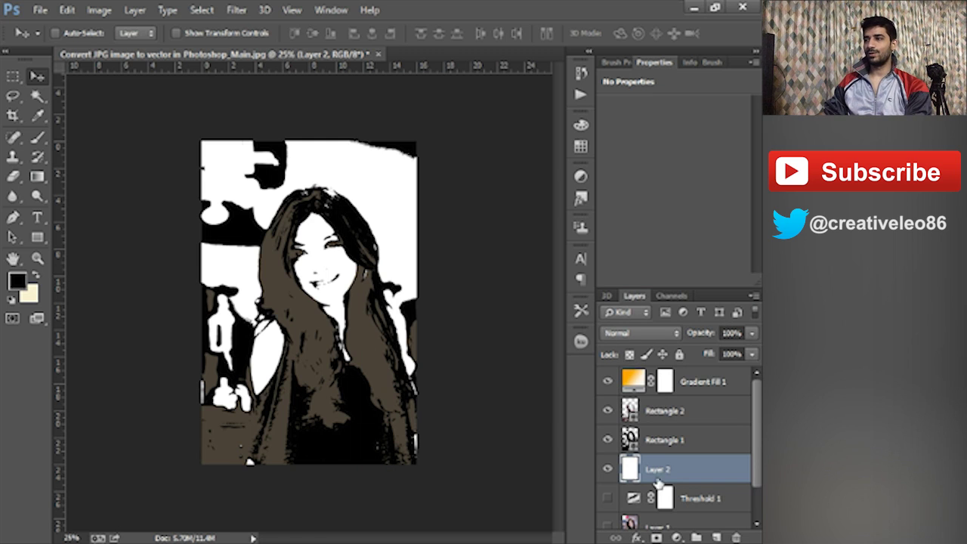
{"action": "key", "text": "alt+BackSpace"}
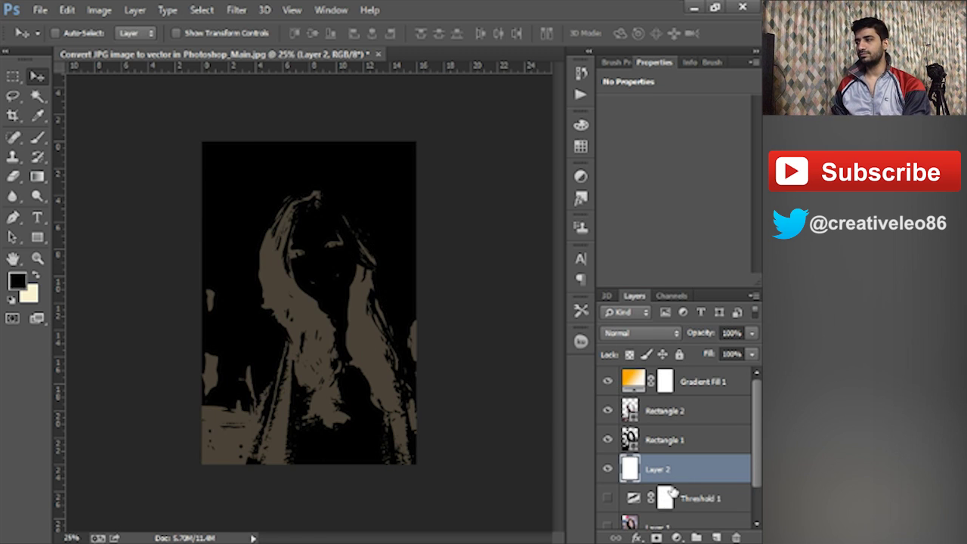
{"action": "key", "text": "ctrl+BackSpace"}
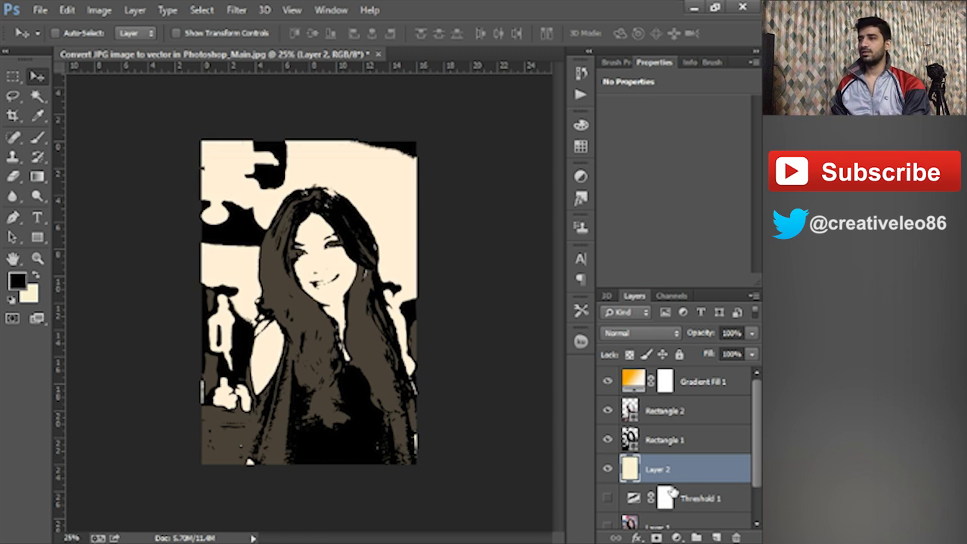
{"action": "left_click", "coordinate": [694, 408]}
- Group Layer 2 through Gradient Fill 1 into a group named BKP
{"action": "left_click", "coordinate": [693, 383]}
{"action": "scroll", "coordinate": [703, 408], "scroll_direction": "down", "scroll_amount": 2}
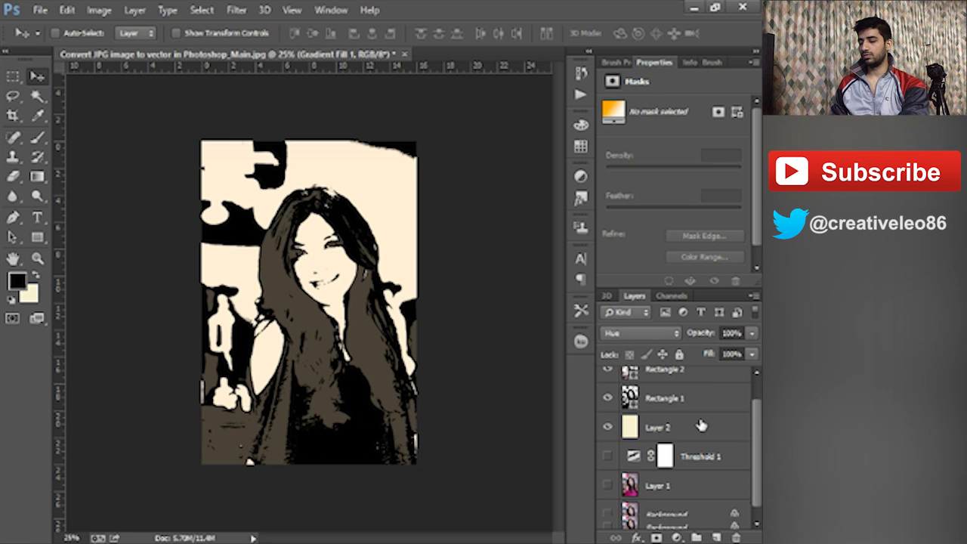
{"action": "left_click", "coordinate": [672, 489], "text": "shift"}
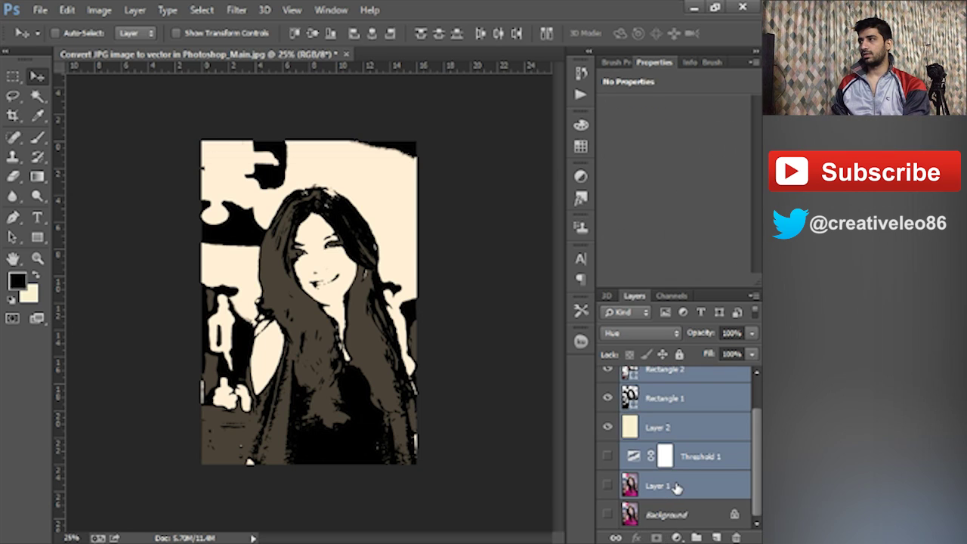
{"action": "scroll", "coordinate": [685, 467], "scroll_direction": "up", "scroll_amount": 2}
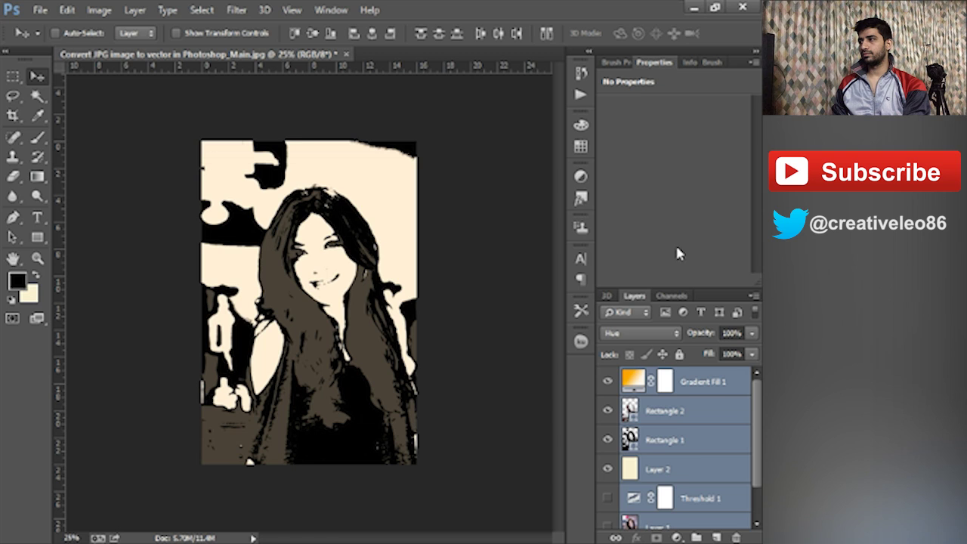
{"action": "double_click", "coordinate": [643, 64]}
{"action": "left_click", "coordinate": [597, 226]}
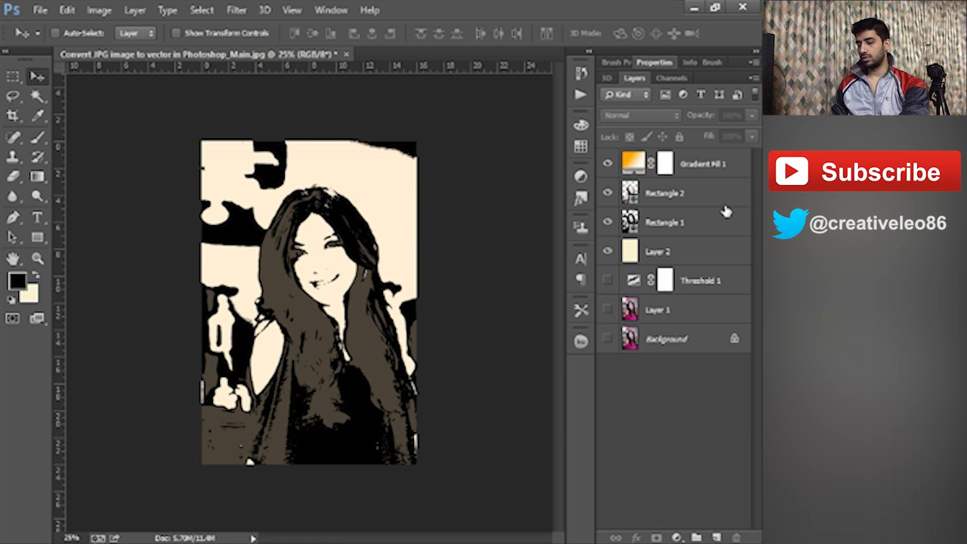
{"action": "left_click", "coordinate": [701, 250]}
{"action": "left_click", "coordinate": [706, 166], "text": "shift"}
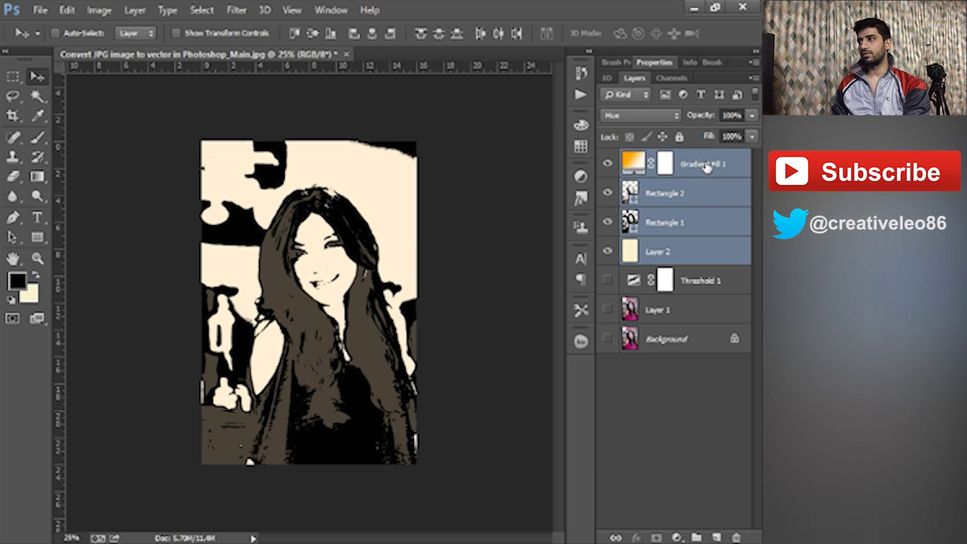
{"action": "key", "text": "ctrl+g"}
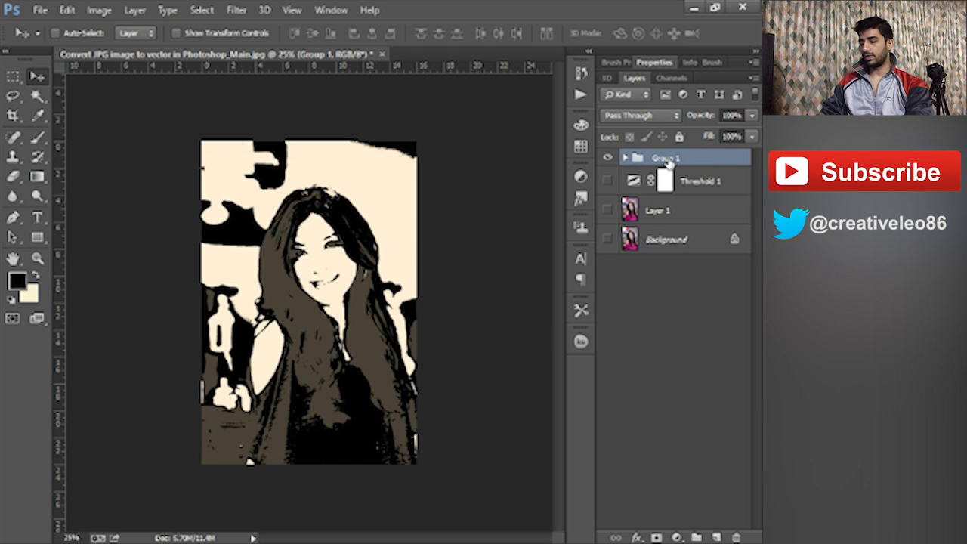
{"action": "double_click", "coordinate": [666, 159]}
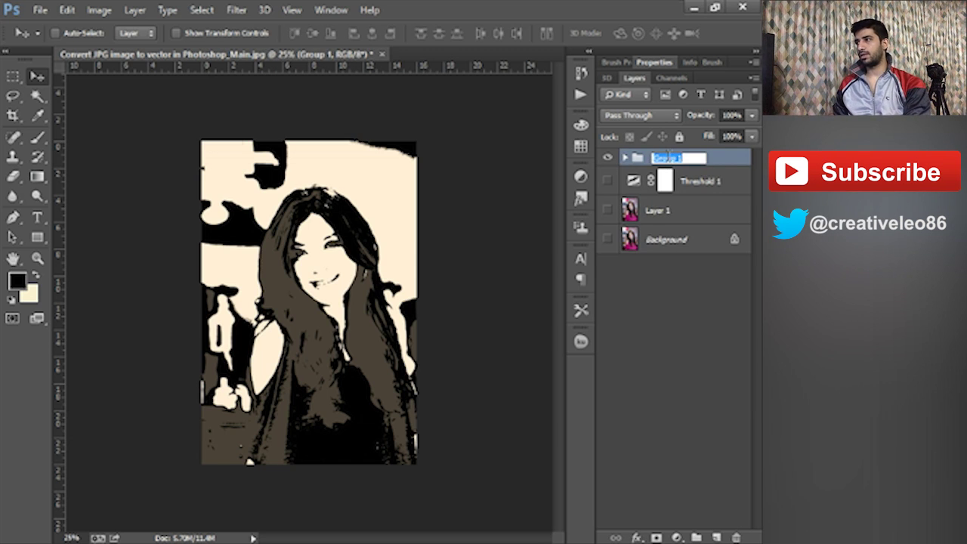
{"action": "type", "text": "Bl"}
{"action": "key", "text": "Return"}
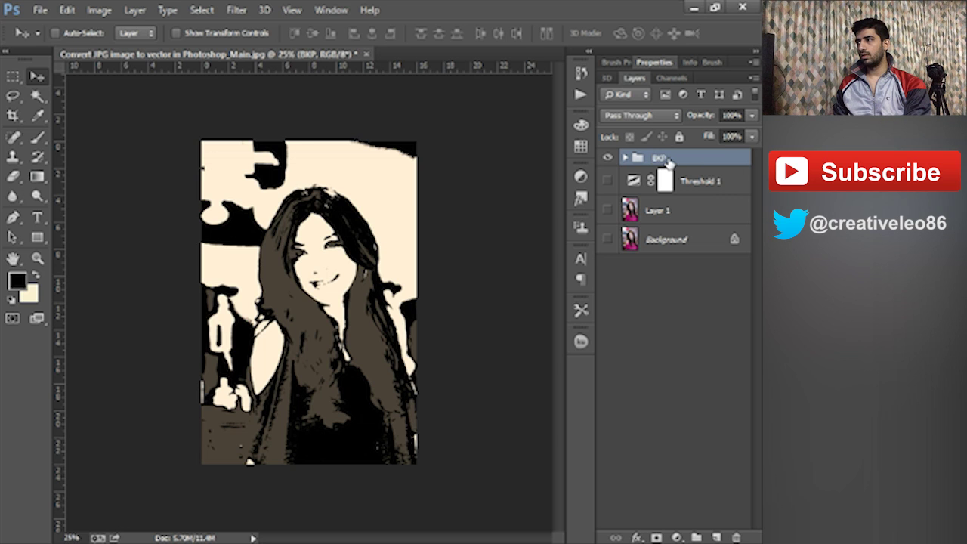
- Duplicate BKP as BKP copy, tag the original BKP red, and hide it
{"action": "right_click", "coordinate": [669, 162]}
{"action": "left_click", "coordinate": [557, 164]}
{"action": "left_click", "coordinate": [502, 166]}
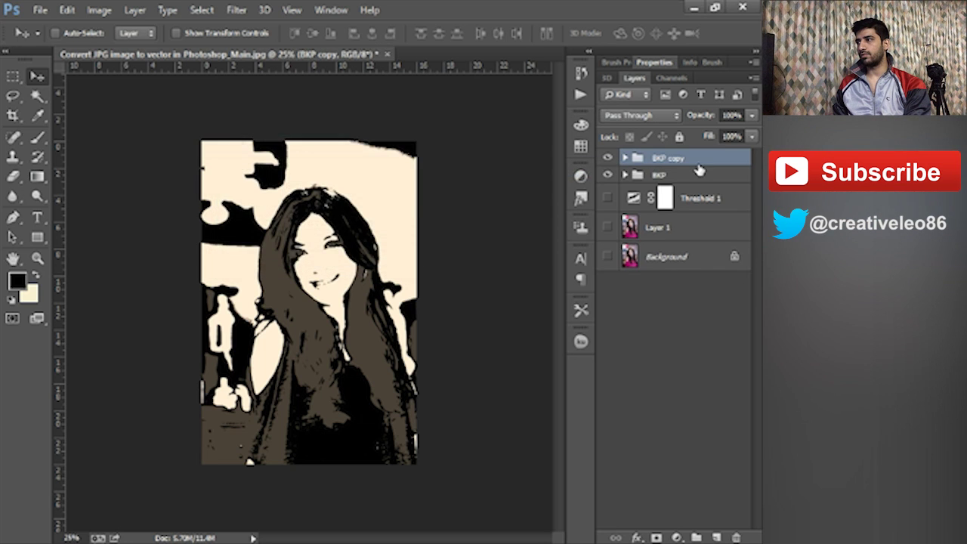
{"action": "right_click", "coordinate": [610, 175]}
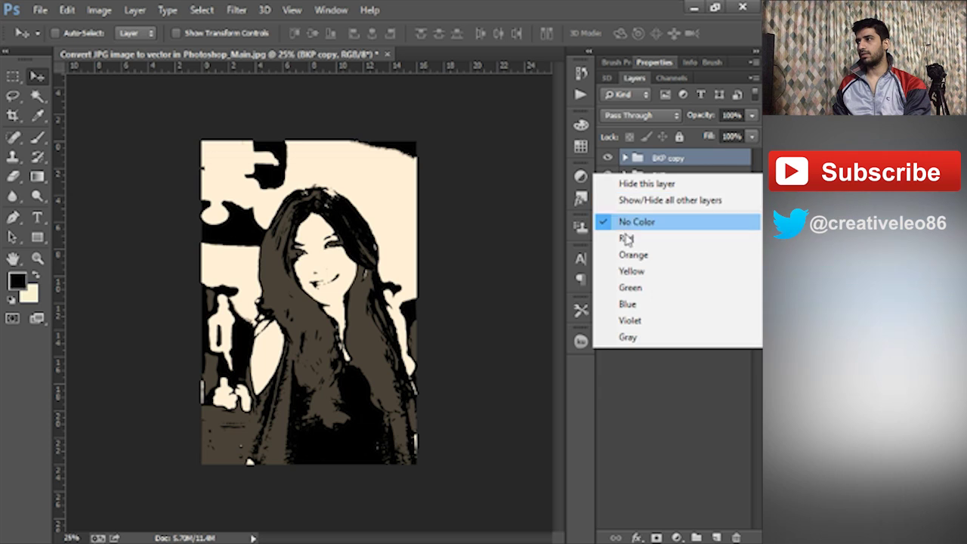
{"action": "left_click", "coordinate": [626, 237]}
{"action": "left_click", "coordinate": [607, 175]}
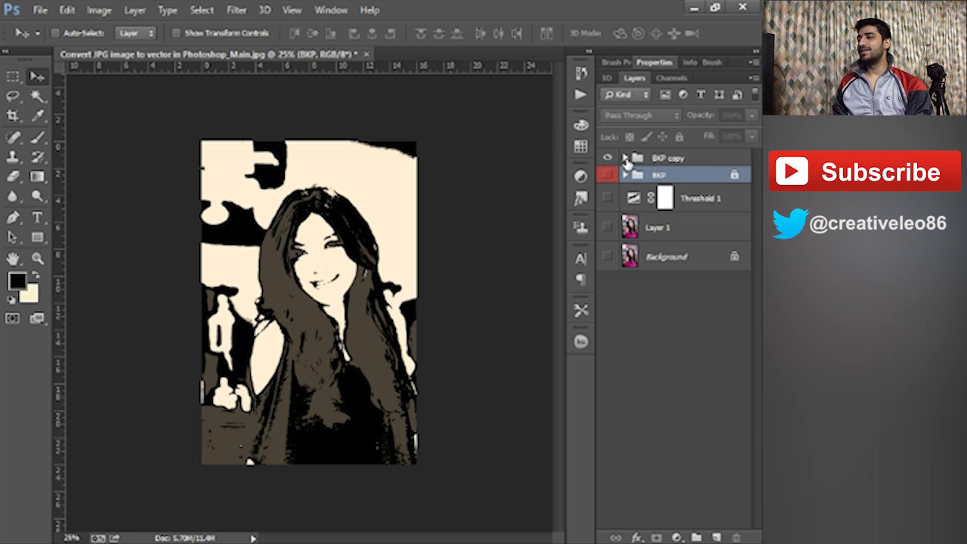
- Expand BKP copy and hide its Gradient Fill 1 layer
{"action": "left_click", "coordinate": [624, 159]}
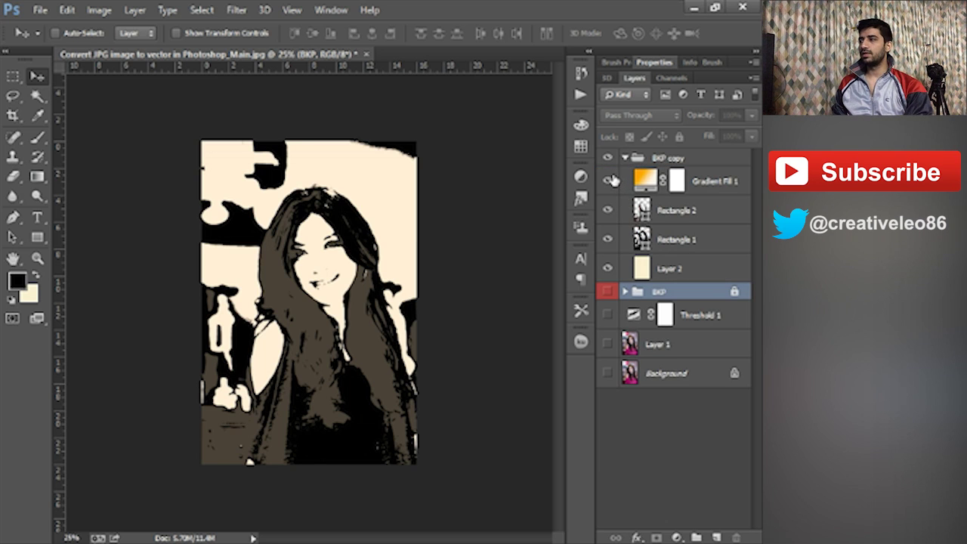
{"action": "left_click", "coordinate": [611, 180]}
{"action": "left_click", "coordinate": [669, 212]}
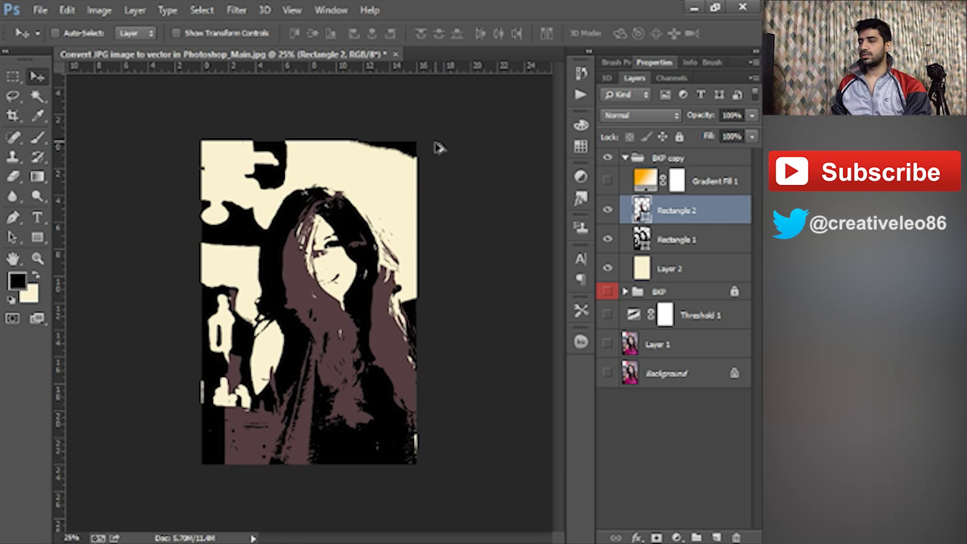
{"action": "key", "text": "alt+bracketleft"}
{"action": "key", "text": "alt+bracketleft"}
{"action": "key", "text": "alt+bracketleft"}
- Toggle Rectangle 1's visibility to compare, then lower its opacity to 57%
{"action": "left_click", "coordinate": [610, 240]}
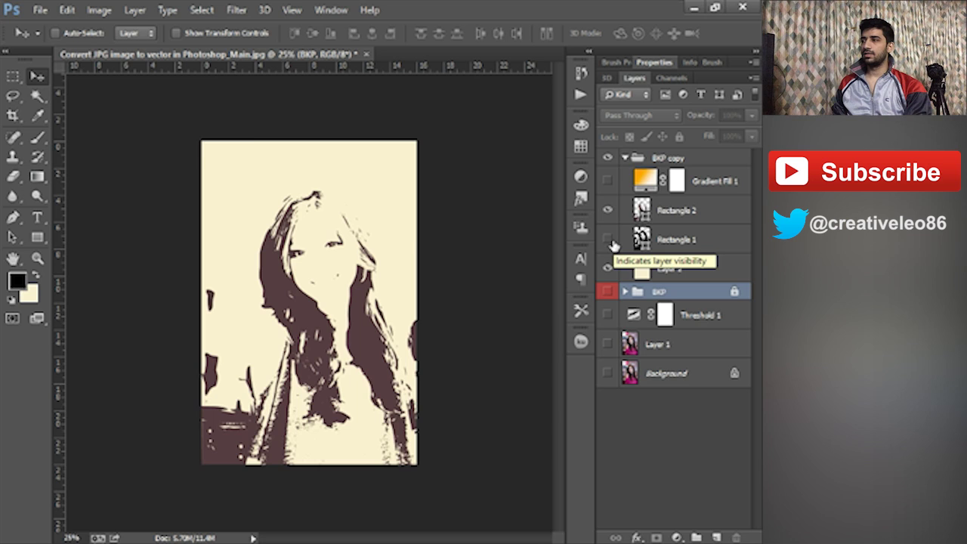
{"action": "left_click", "coordinate": [610, 240]}
{"action": "left_click", "coordinate": [611, 241]}
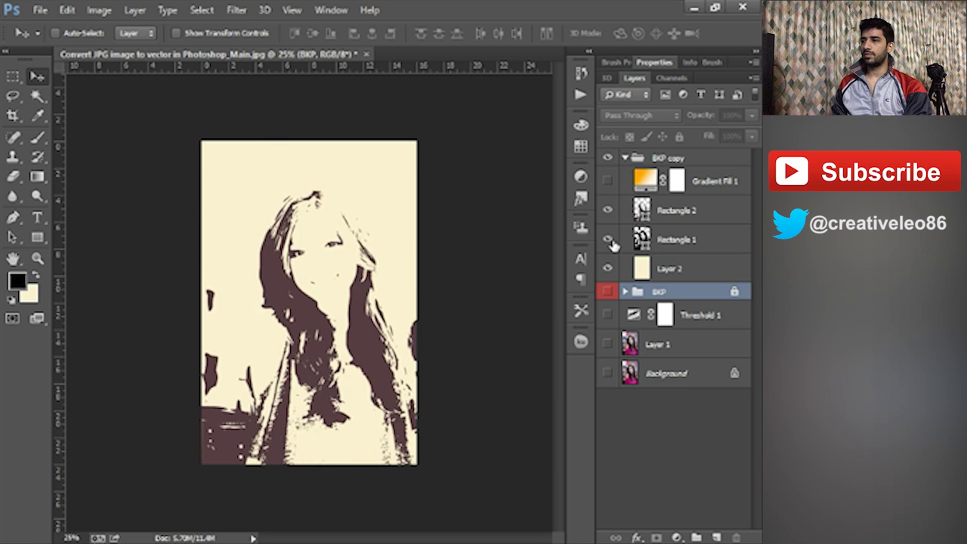
{"action": "left_click", "coordinate": [610, 240]}
{"action": "left_click", "coordinate": [665, 240]}
{"action": "left_click_drag", "start_coordinate": [695, 115], "coordinate": [658, 125]}
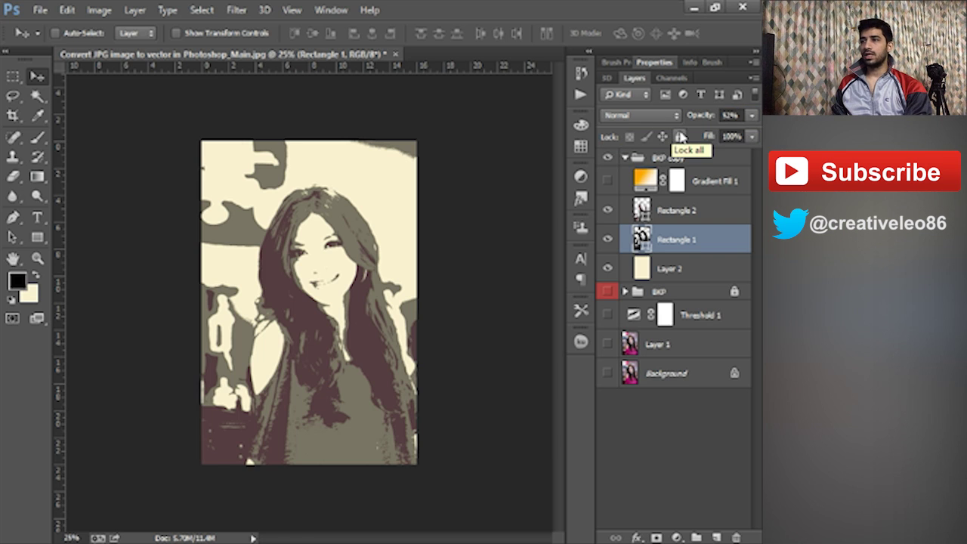
{"action": "left_click", "coordinate": [643, 210]}
- Delete Rectangle 1's stray grey shapes at the image's top-left so cream shows through
{"action": "left_click", "coordinate": [644, 238]}
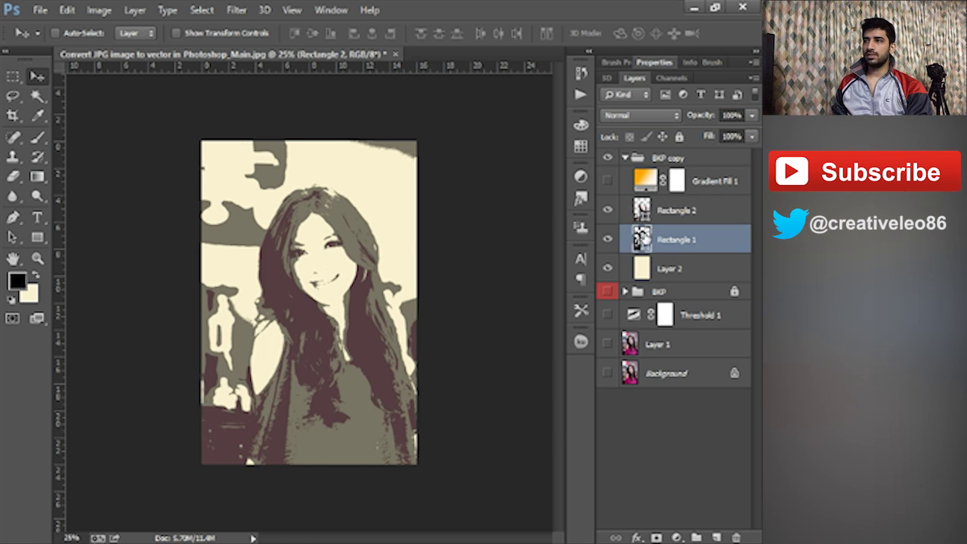
{"action": "left_click", "coordinate": [13, 236]}
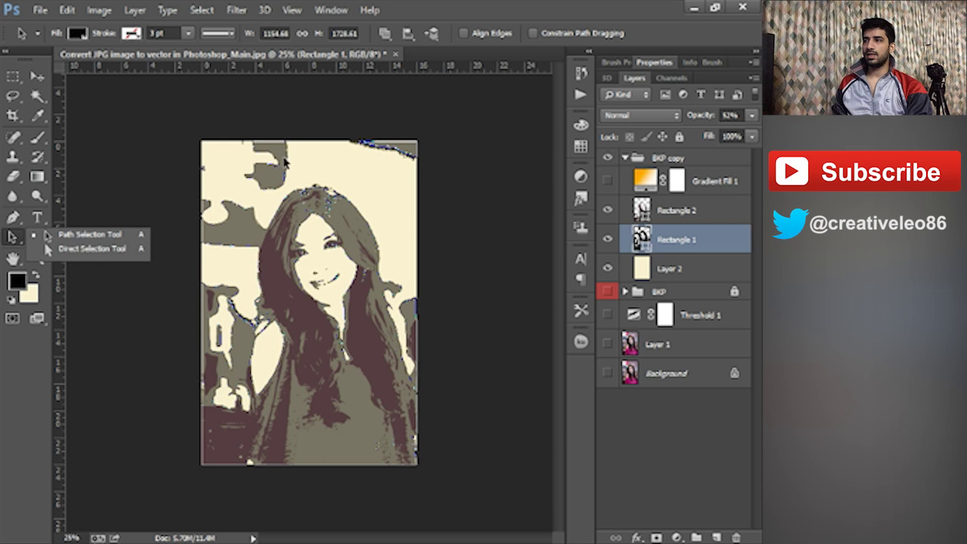
{"action": "left_click_drag", "start_coordinate": [294, 126], "coordinate": [242, 189]}
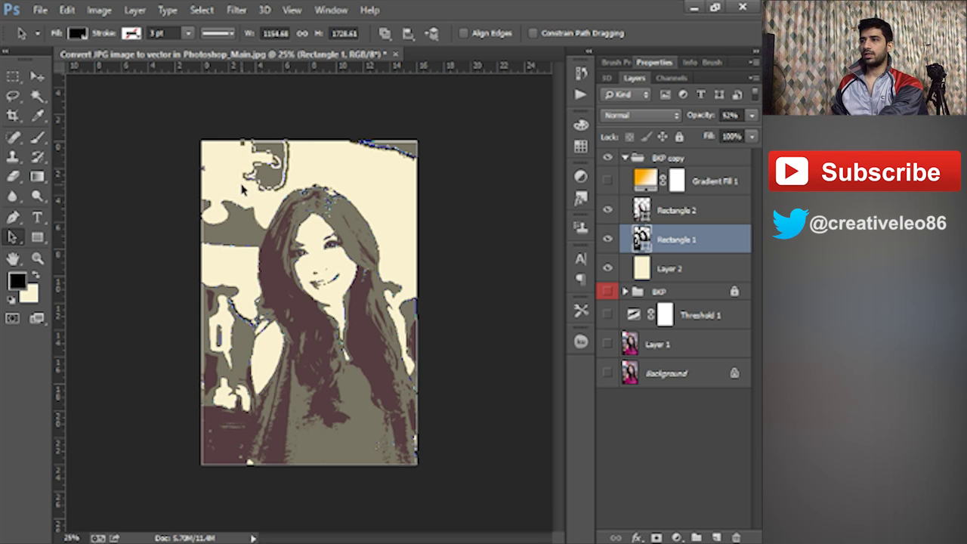
{"action": "key", "text": "Delete"}
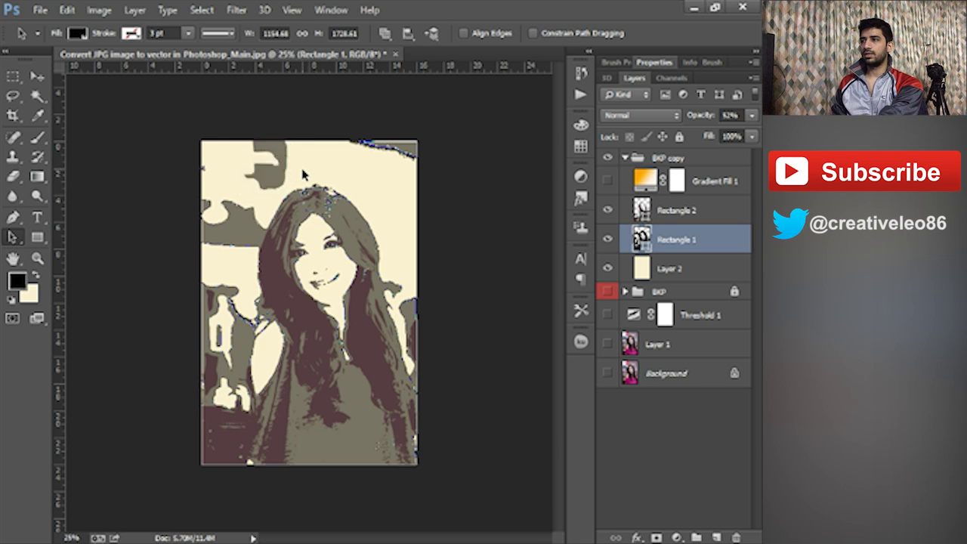
{"action": "left_click", "coordinate": [338, 127]}
{"action": "left_click_drag", "start_coordinate": [338, 127], "coordinate": [438, 169]}
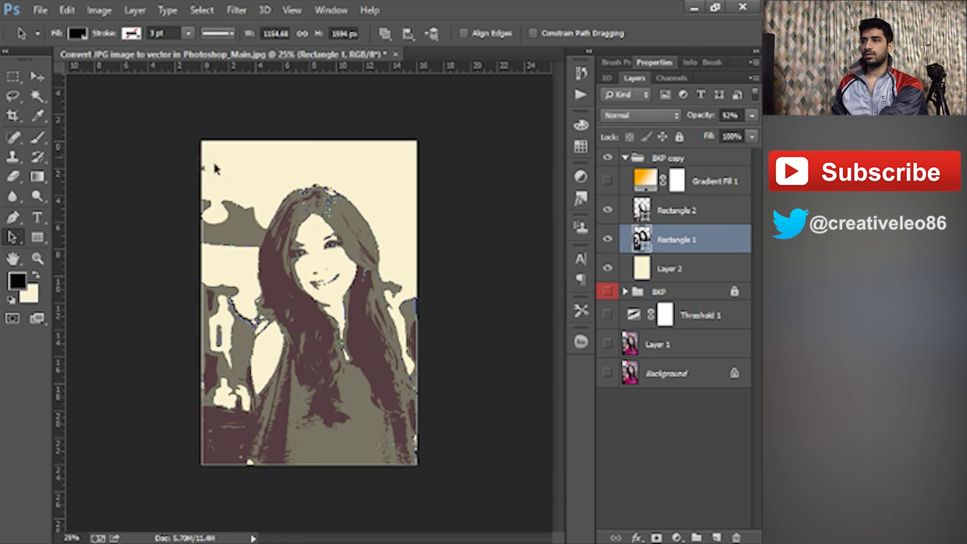
{"action": "left_click", "coordinate": [241, 240]}
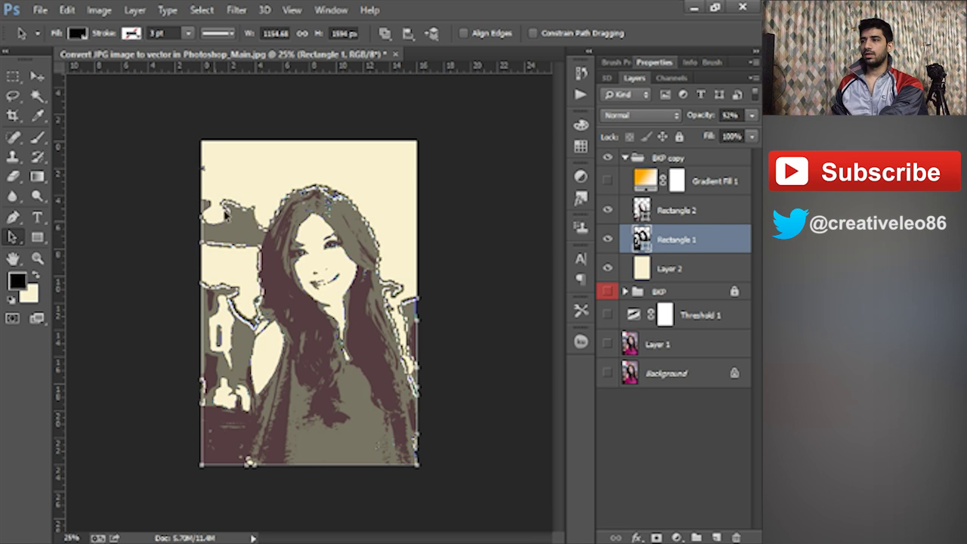
{"action": "left_click", "coordinate": [108, 119]}
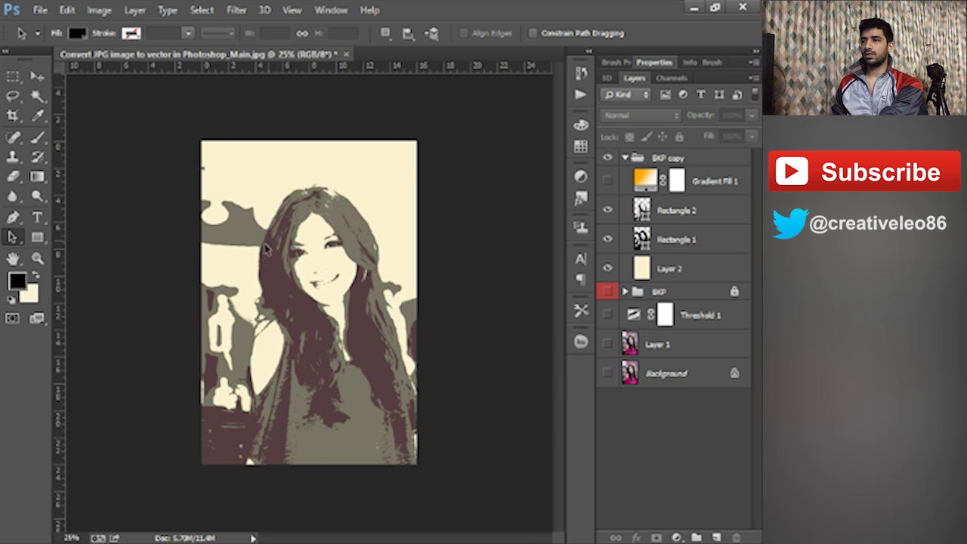
- With the Pen tool active, zoom into the area left of the hair and select the Rectangle 1 shape layer
{"action": "left_click", "coordinate": [13, 217]}
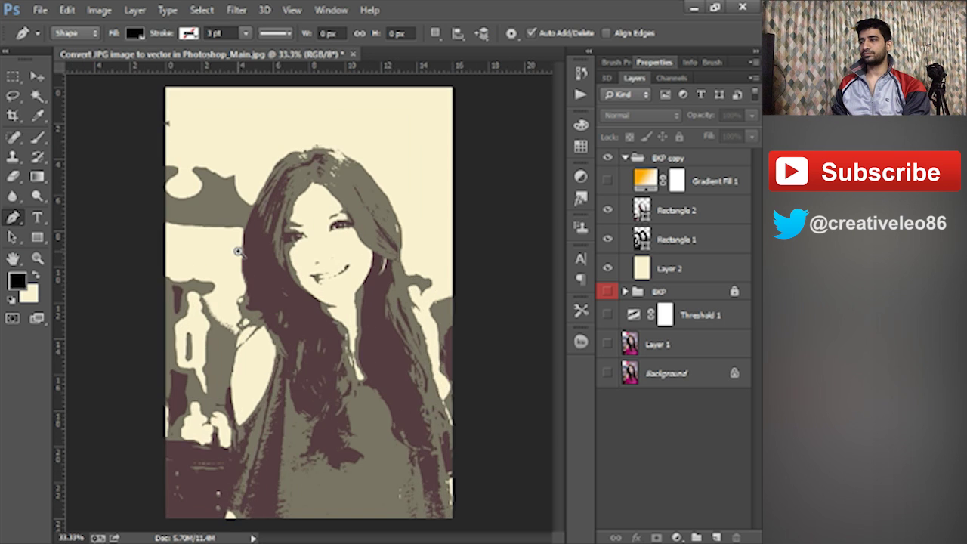
{"action": "left_click", "coordinate": [238, 252], "text": "ctrl"}
{"action": "left_click", "coordinate": [282, 259], "text": "ctrl"}
{"action": "left_click_drag", "start_coordinate": [282, 259], "coordinate": [388, 306]}
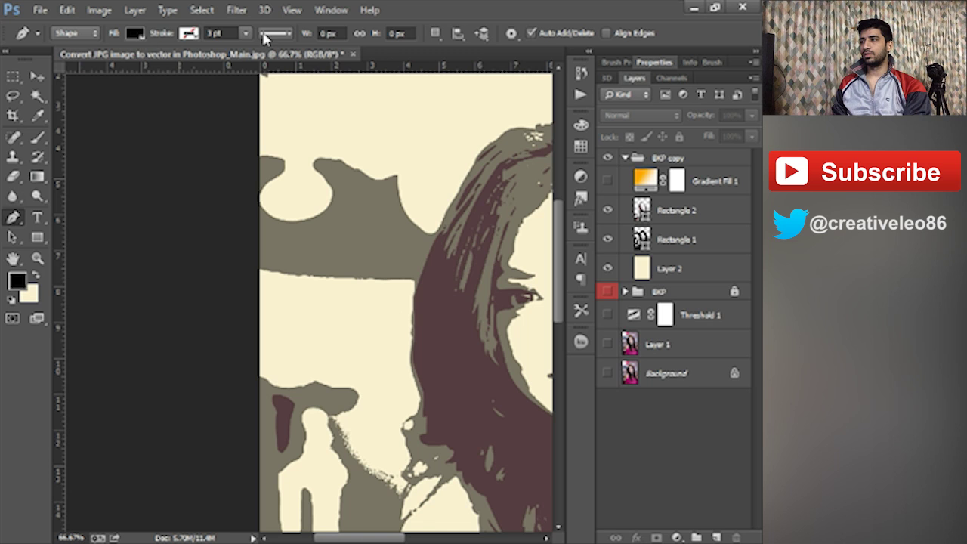
{"action": "left_click", "coordinate": [646, 218]}
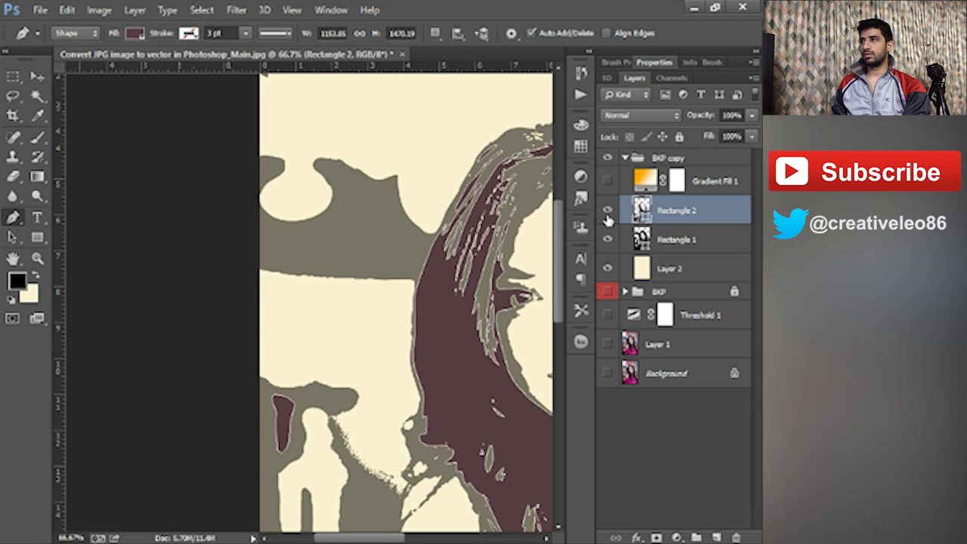
{"action": "left_click", "coordinate": [608, 214]}
{"action": "left_click", "coordinate": [609, 214]}
{"action": "left_click", "coordinate": [647, 240]}
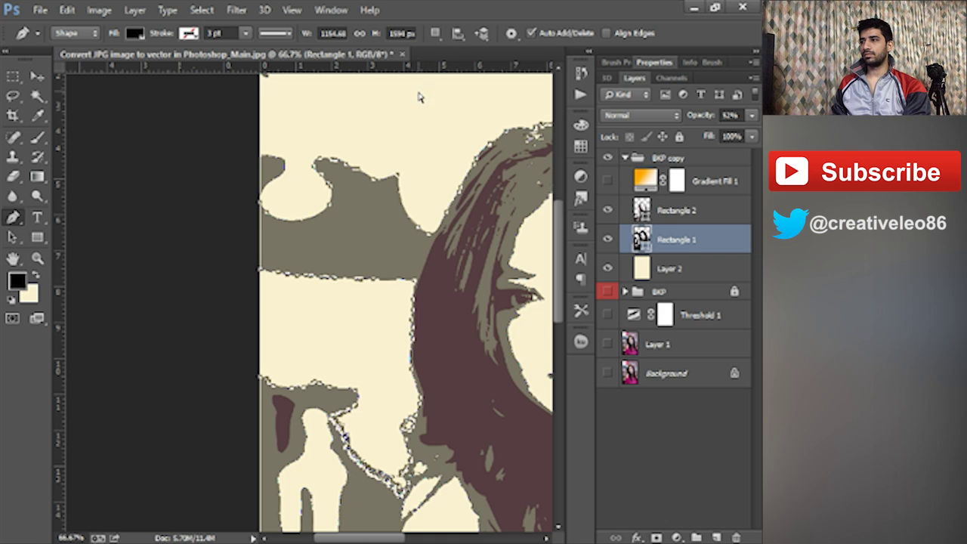
- Merge the shape's path components and set new paths to subtract from the shape
{"action": "key", "text": "alt"}
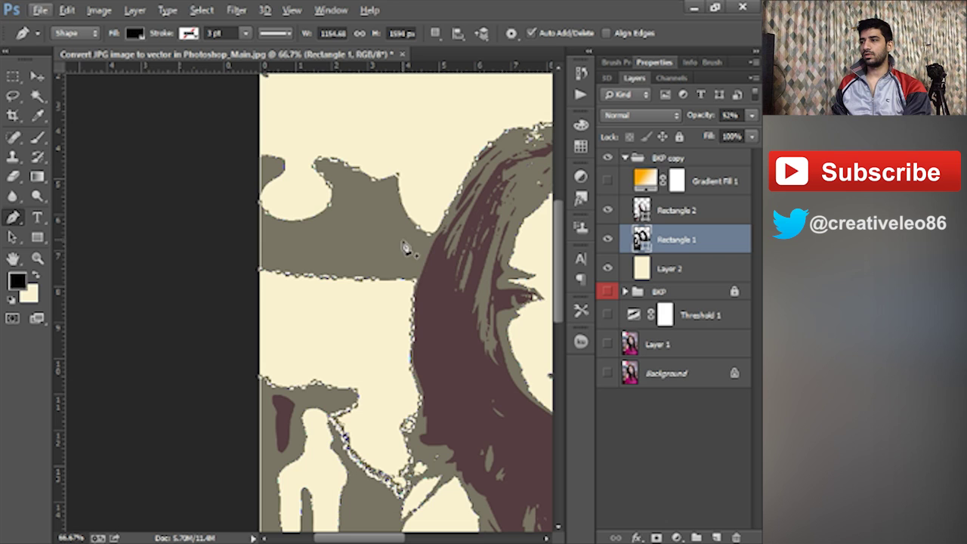
{"action": "left_click", "coordinate": [414, 286]}
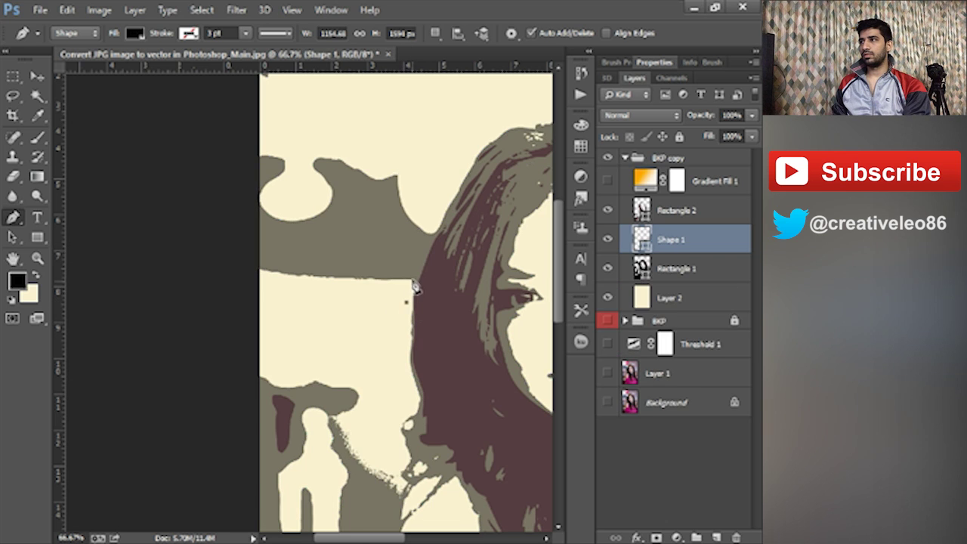
{"action": "key", "text": "ctrl+z"}
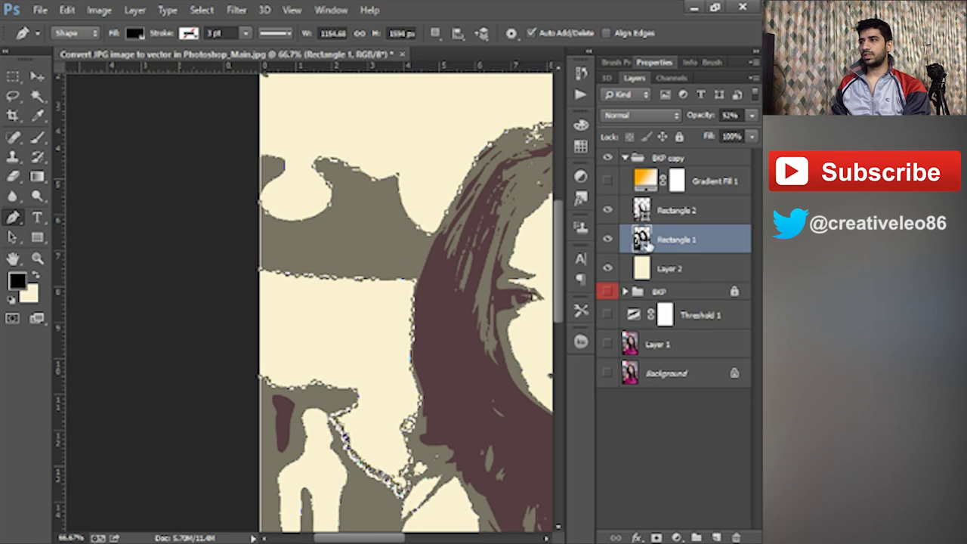
{"action": "left_click", "coordinate": [458, 33]}
{"action": "left_click", "coordinate": [462, 128]}
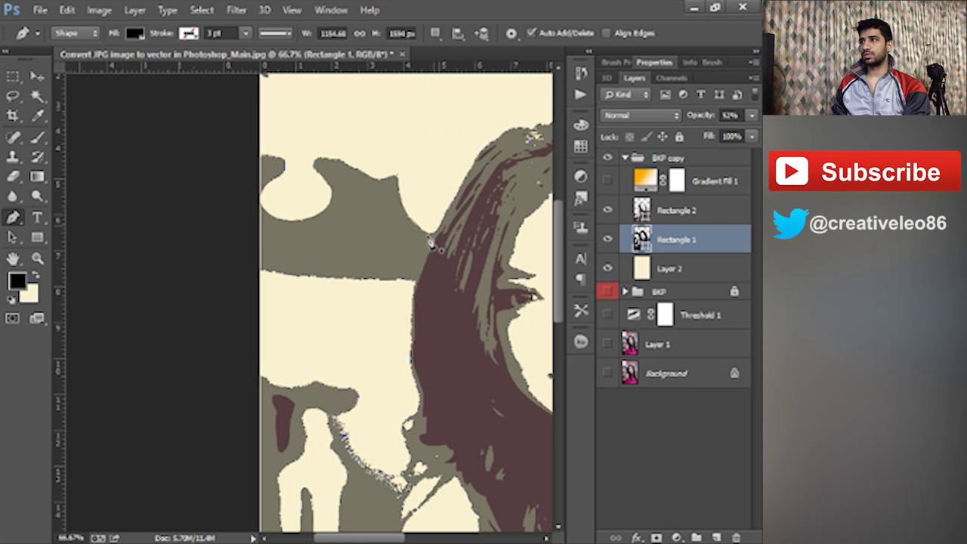
{"action": "left_click", "coordinate": [435, 33]}
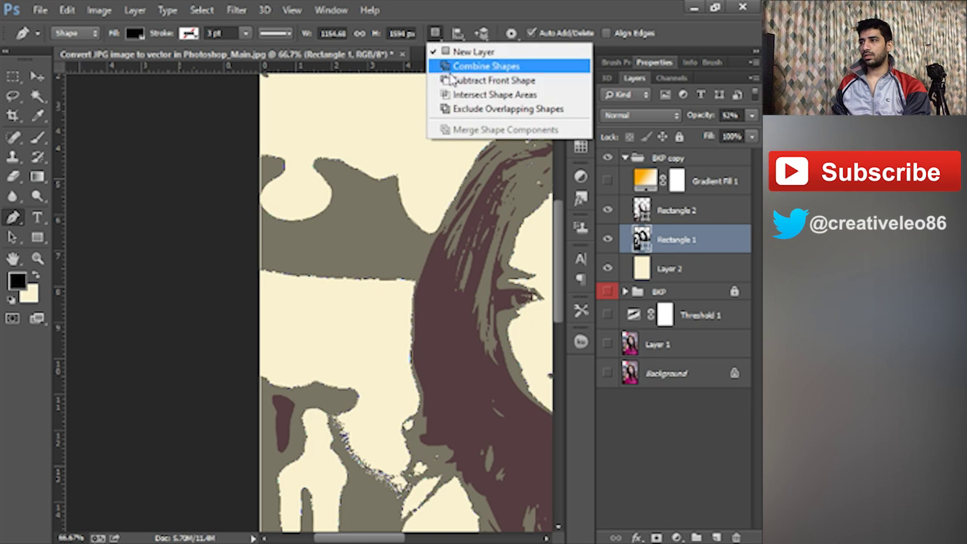
{"action": "left_click", "coordinate": [457, 80]}
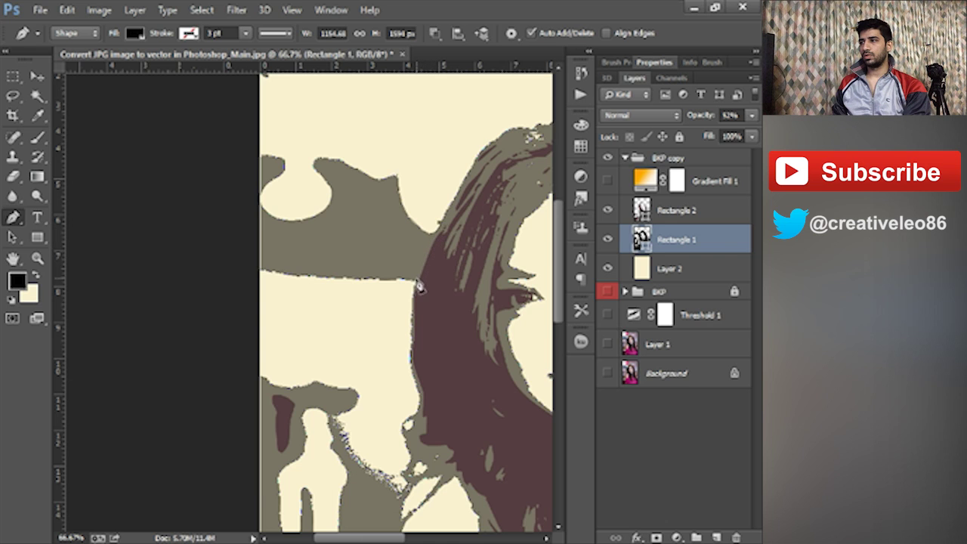
- Draw a closed outline from the hair edge around the grey area to the image's top-left
{"action": "left_click_drag", "start_coordinate": [420, 273], "coordinate": [398, 299]}
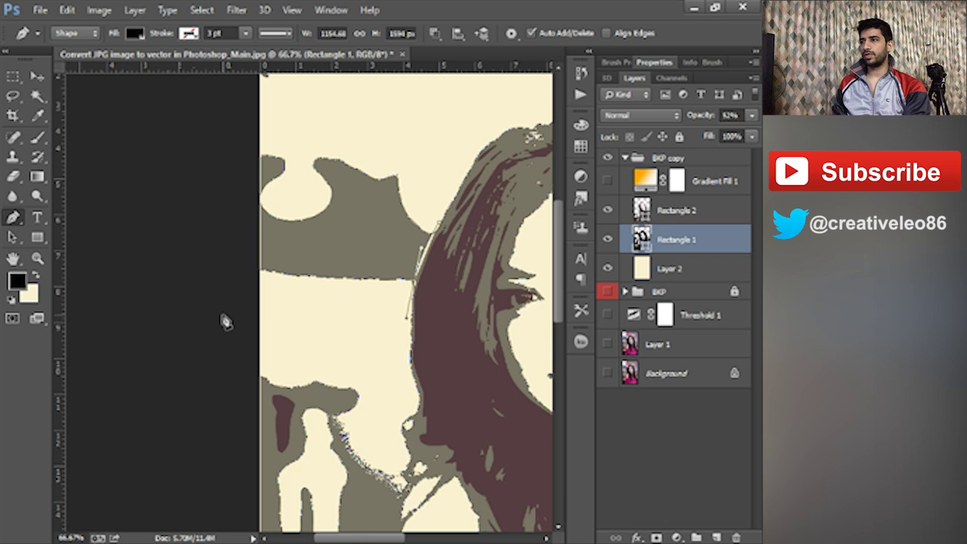
{"action": "left_click", "coordinate": [414, 281], "text": "alt"}
{"action": "left_click", "coordinate": [233, 308]}
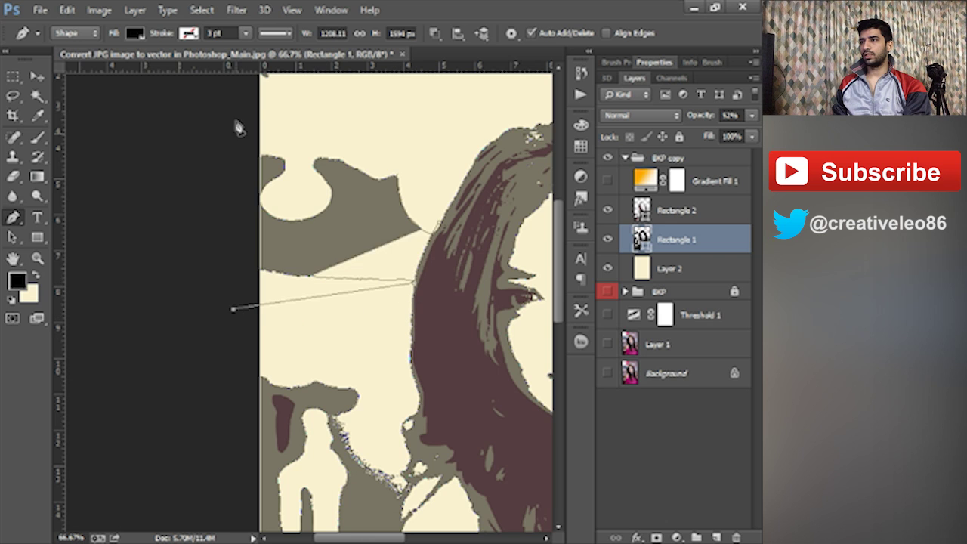
{"action": "left_click", "coordinate": [235, 95]}
{"action": "scroll", "coordinate": [352, 142], "scroll_direction": "up", "scroll_amount": 3}
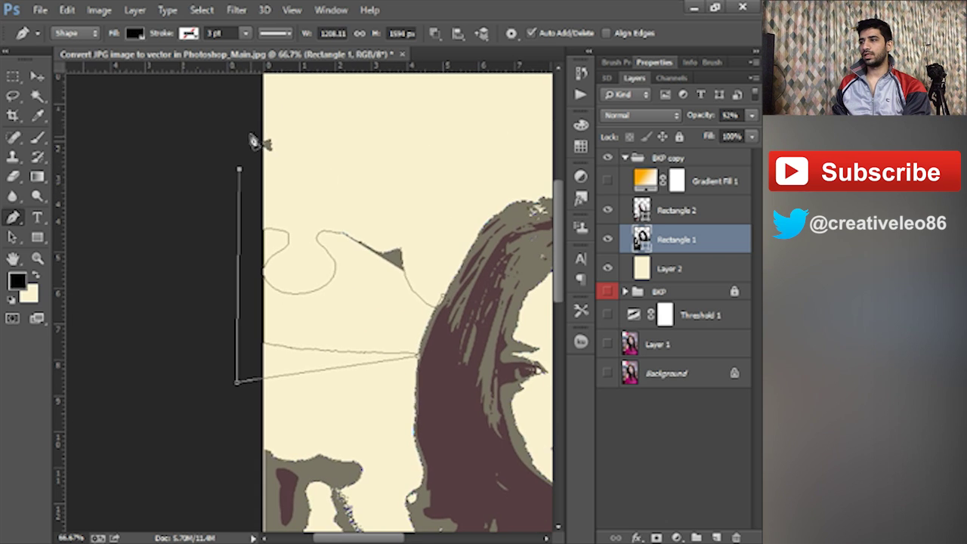
{"action": "left_click", "coordinate": [249, 128]}
{"action": "left_click", "coordinate": [331, 110]}
{"action": "left_click", "coordinate": [380, 177]}
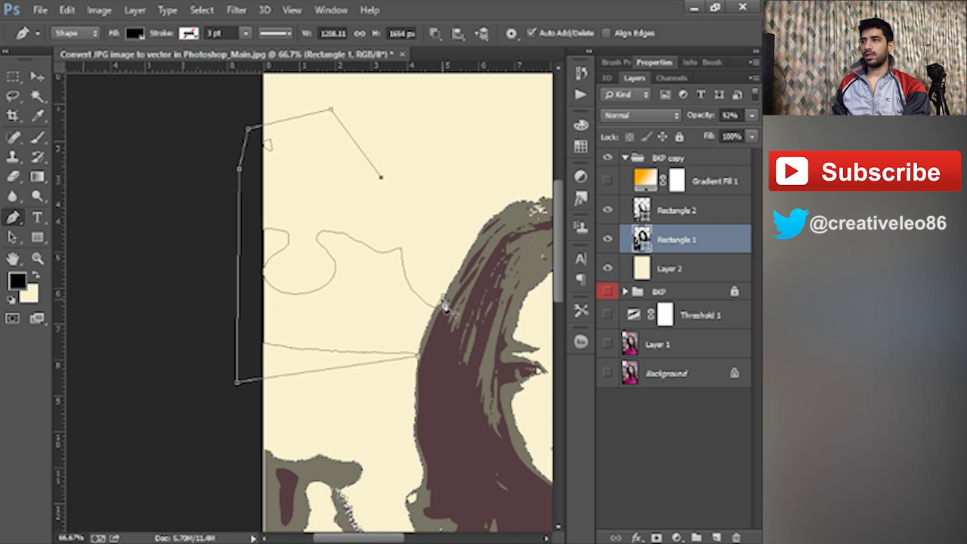
{"action": "left_click", "coordinate": [443, 301]}
- Select the shape paths with the new outline and apply Exclude Overlapping Shapes
{"action": "left_click", "coordinate": [14, 237]}
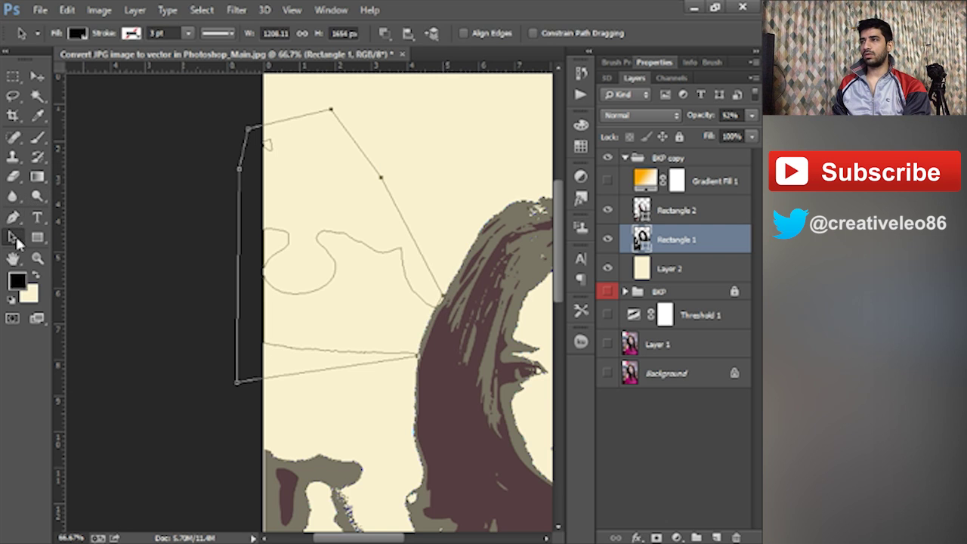
{"action": "left_click_drag", "start_coordinate": [198, 100], "coordinate": [503, 378]}
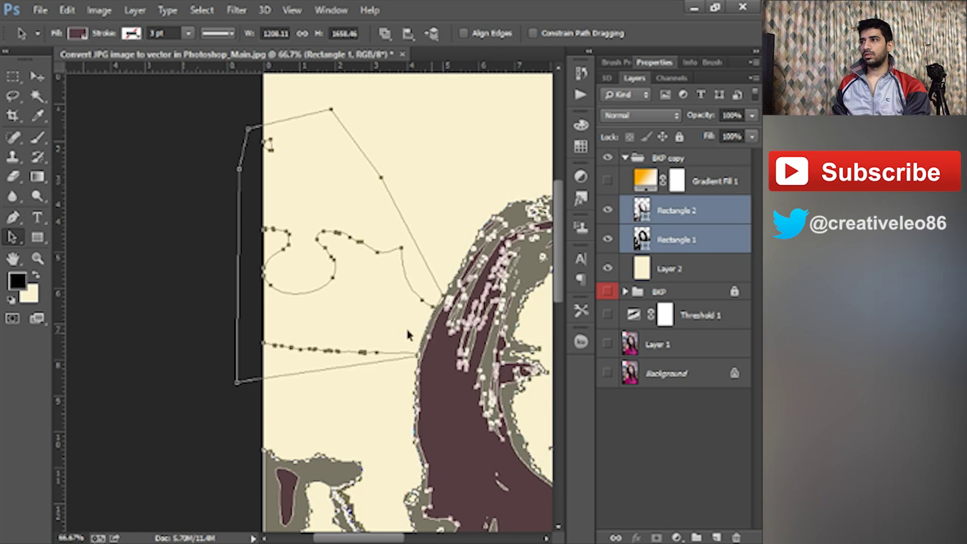
{"action": "left_click", "coordinate": [384, 34]}
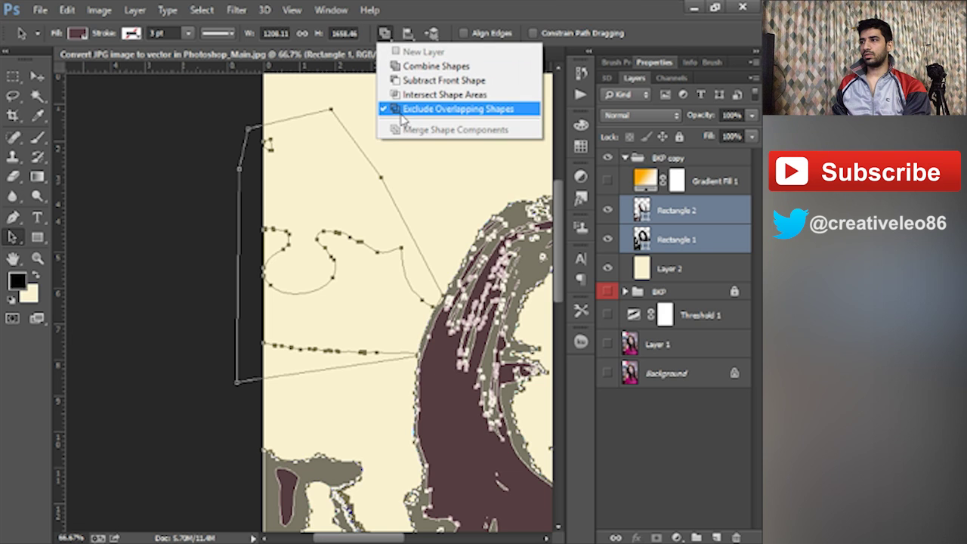
{"action": "left_click", "coordinate": [402, 111]}
{"action": "left_click", "coordinate": [439, 160]}
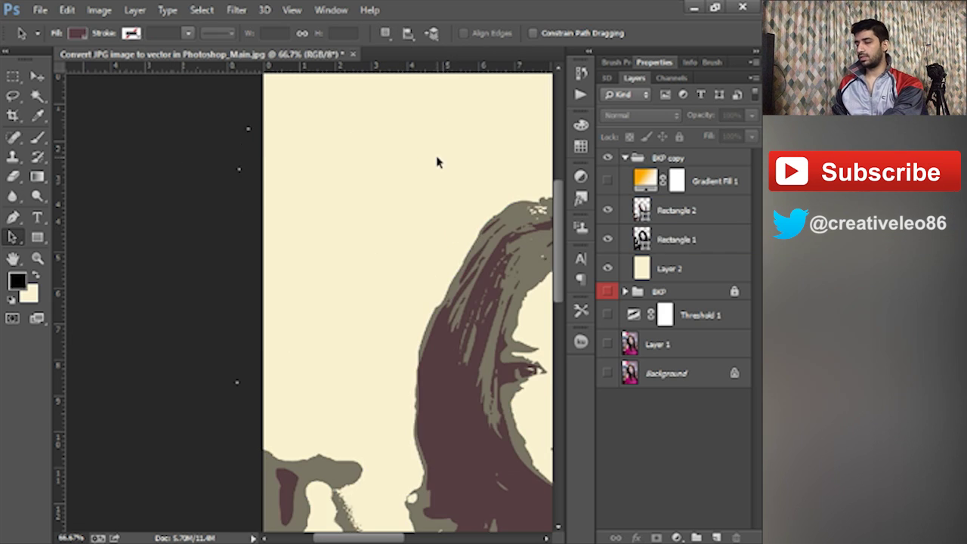
{"action": "scroll", "coordinate": [424, 164], "scroll_direction": "down", "scroll_amount": 1}
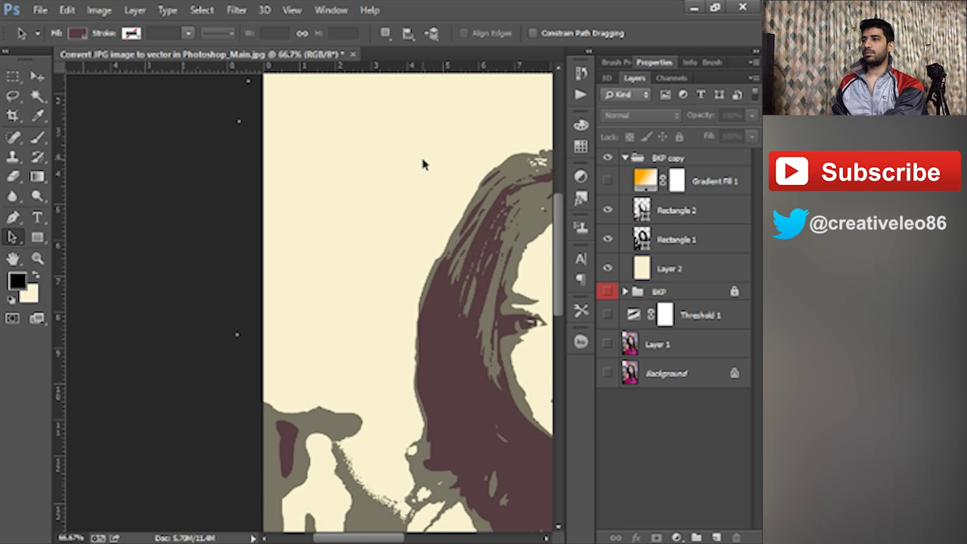
- Fit the whole portrait in the window with Ctrl+0, then zoom out one step
{"action": "key", "text": "ctrl+0"}
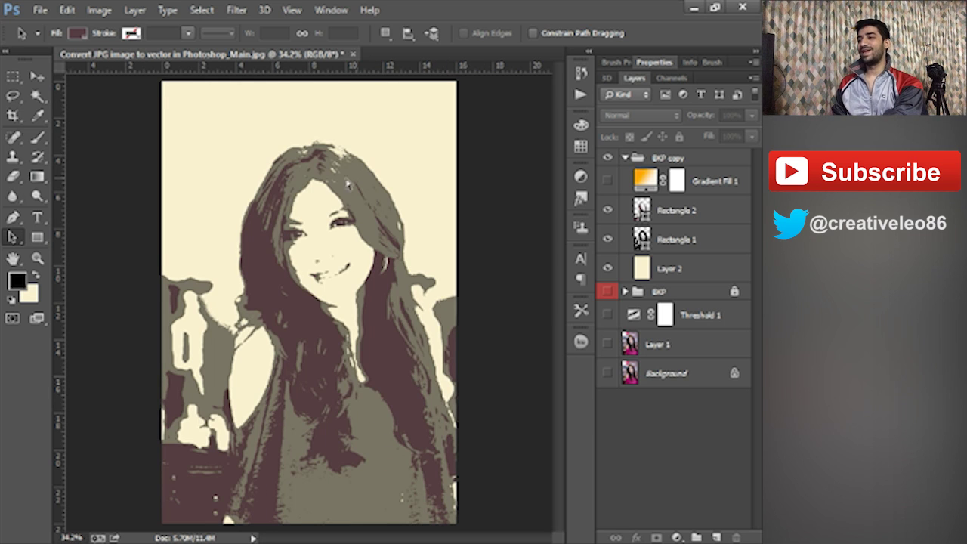
{"action": "key", "text": "ctrl+minus"}
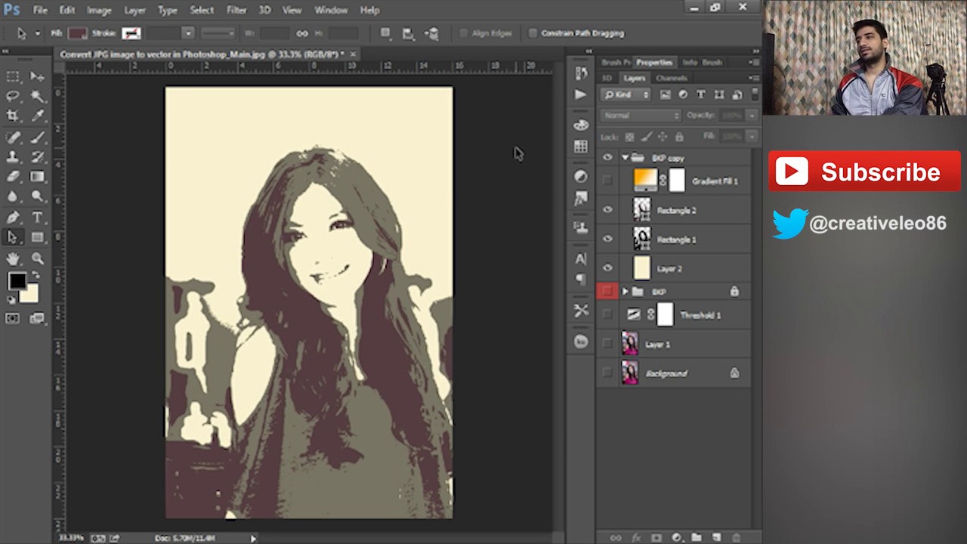